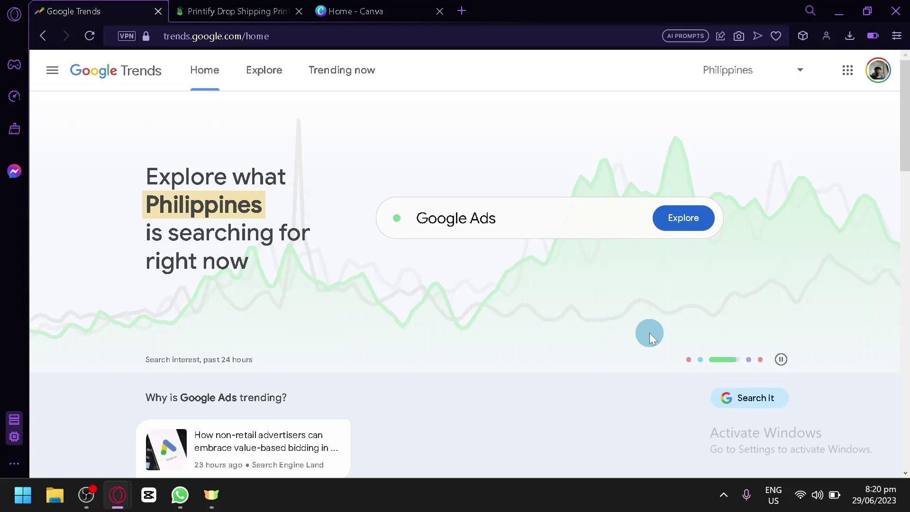
Open the trending searches page and browse the daily search trends for the Philippines.
click(351, 75)
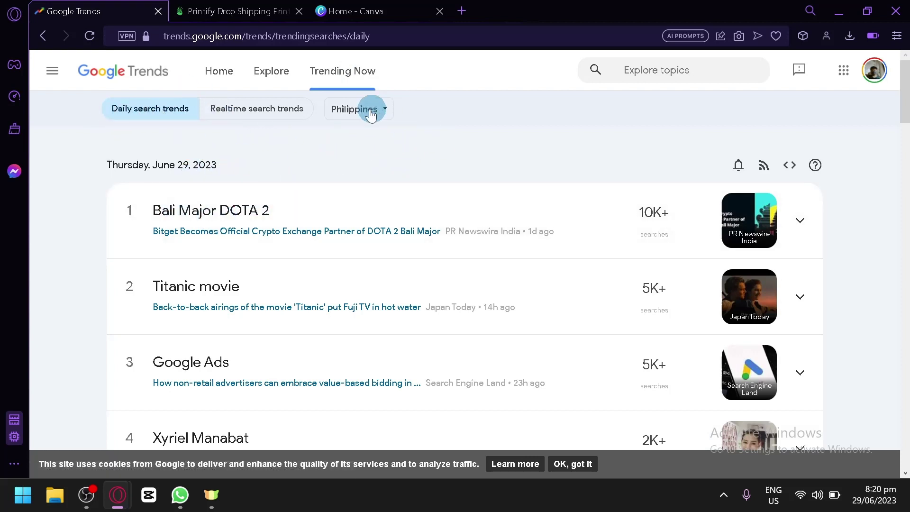
scroll(320, 272, down, 2)
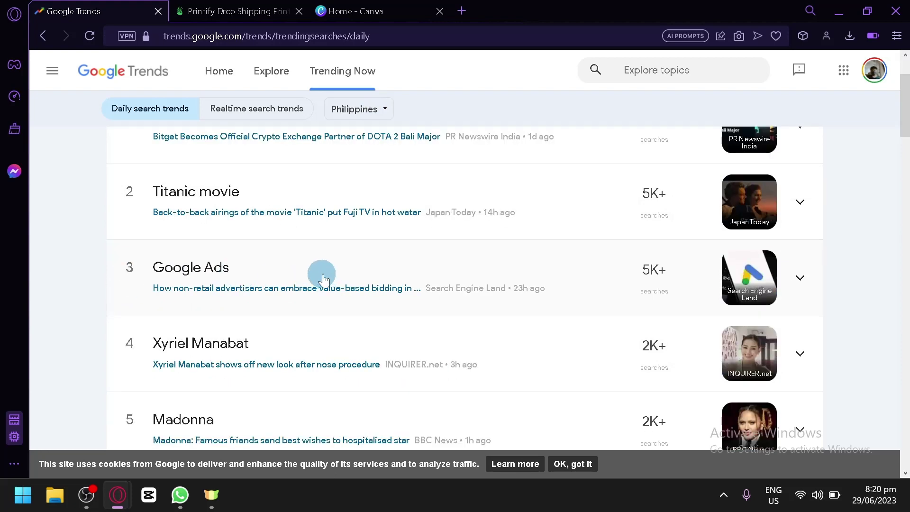
scroll(122, 294, down, 2)
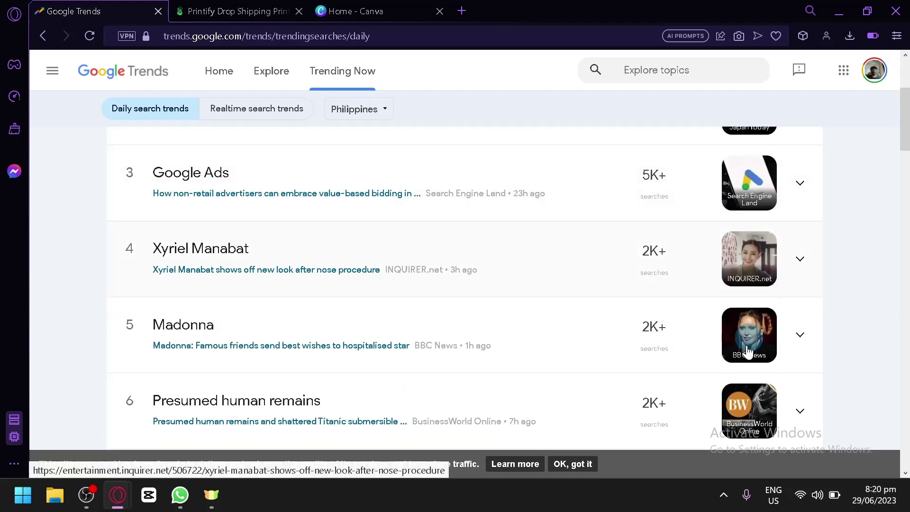
scroll(740, 228, down, 4)
scroll(740, 245, down, 4)
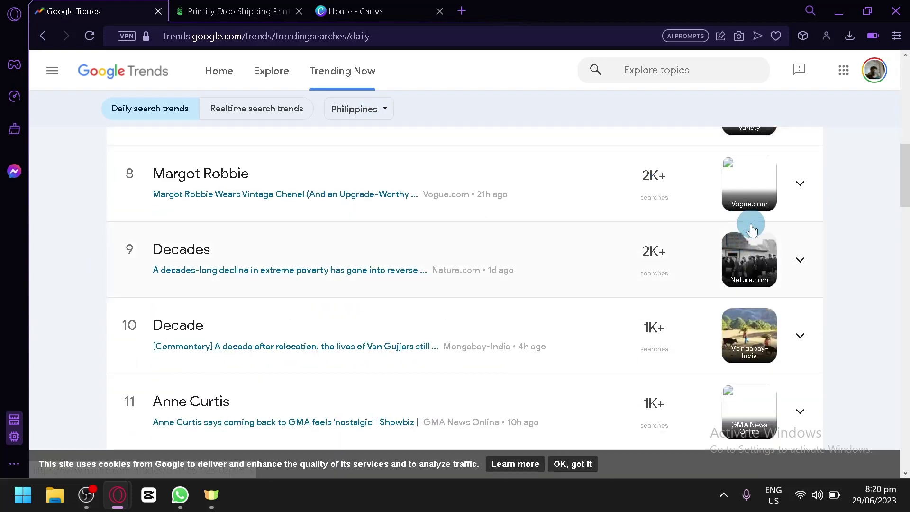
Switch the daily search trends country to Hong Kong.
scroll(709, 258, up, 12)
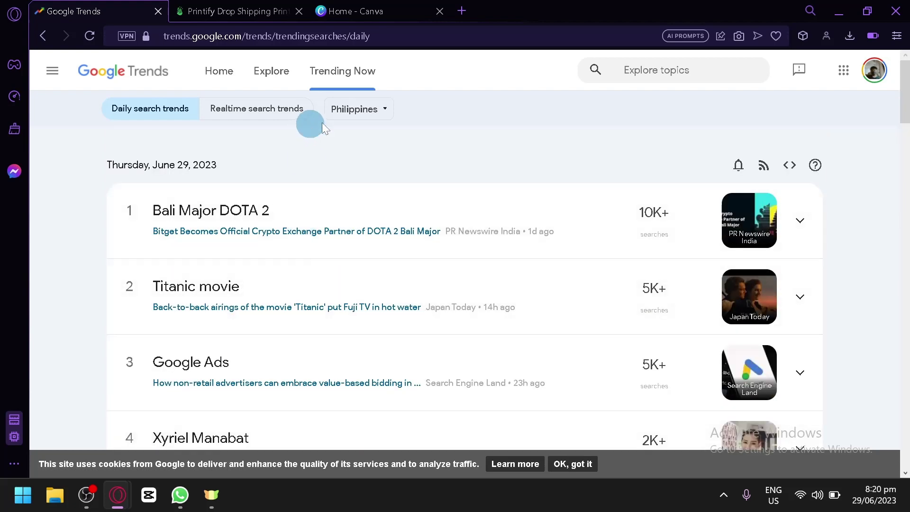
click(372, 108)
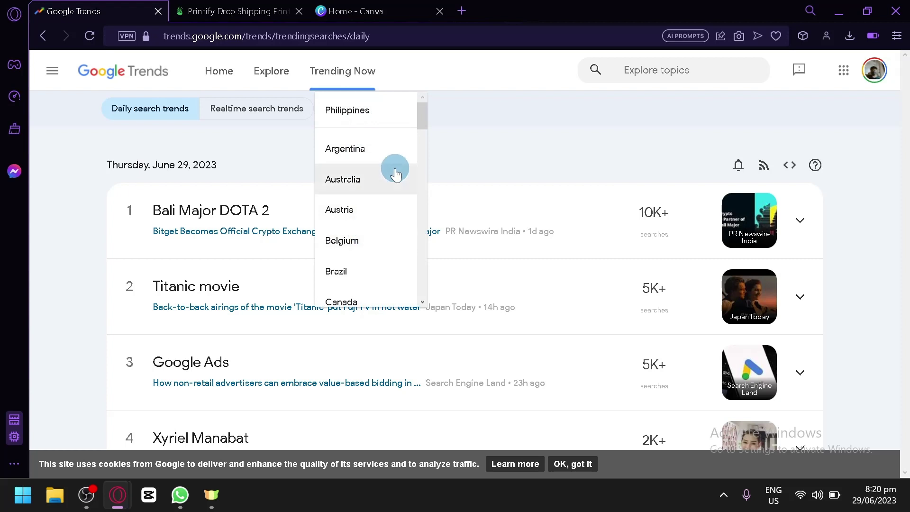
scroll(393, 174, down, 10)
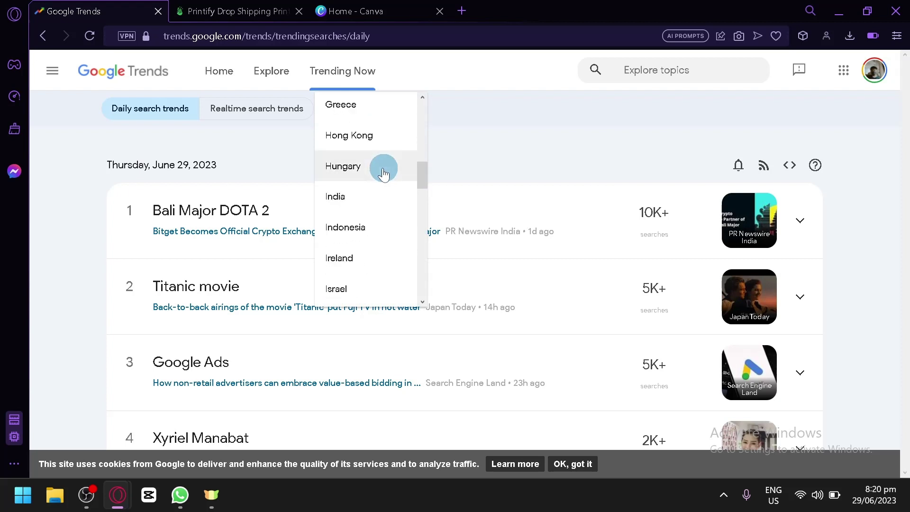
click(359, 135)
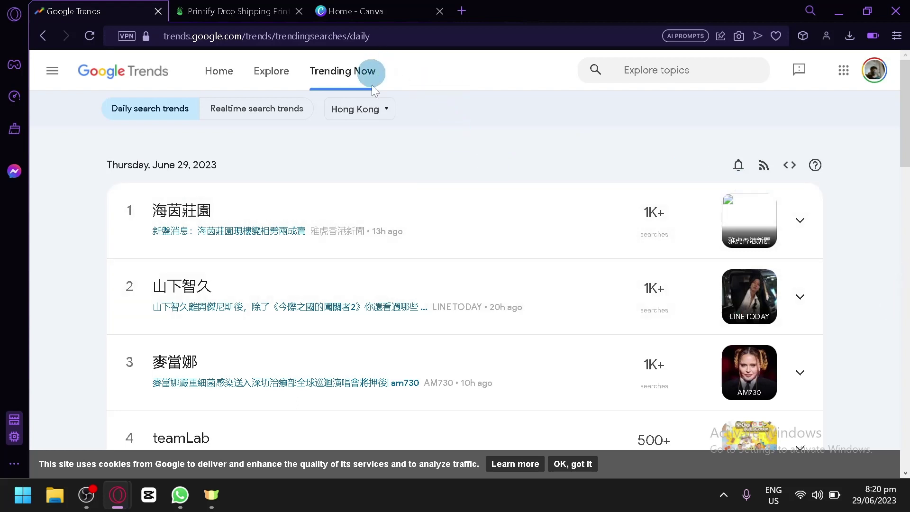
Switch the daily search trends country to Japan and browse the trending searches by date.
click(370, 121)
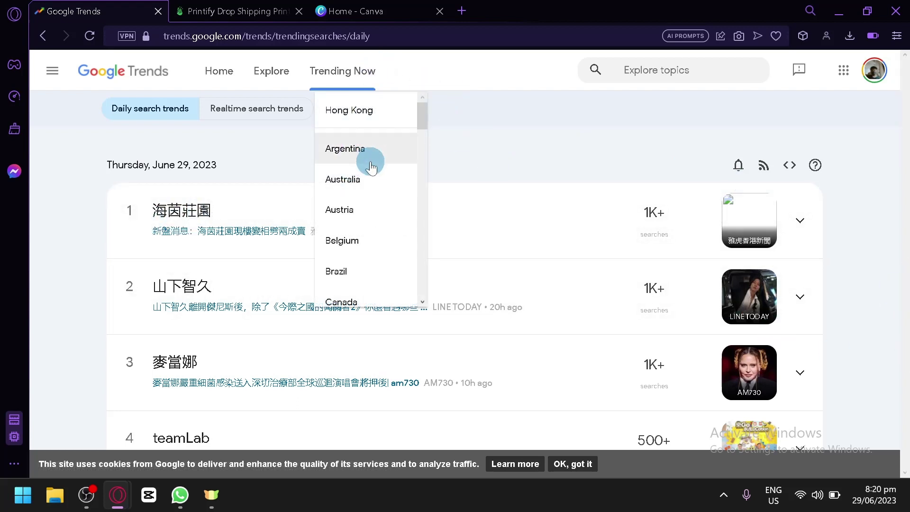
scroll(372, 171, down, 12)
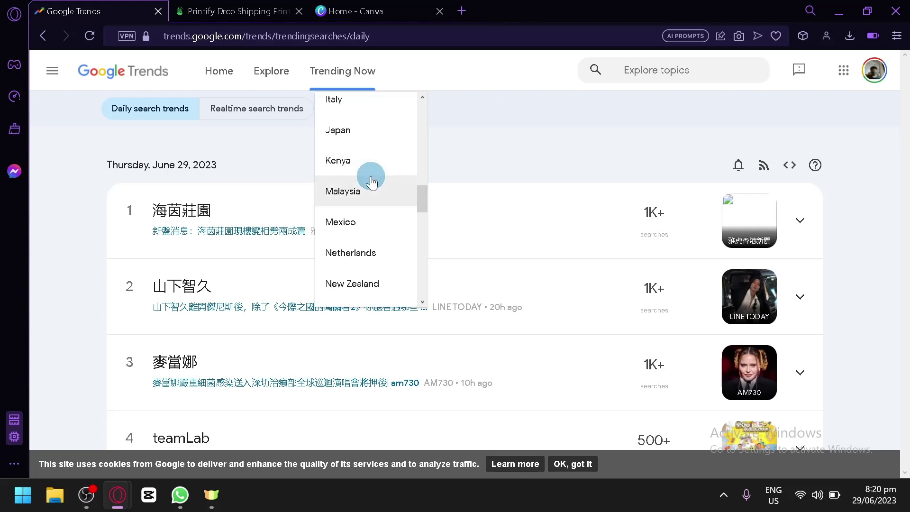
click(354, 128)
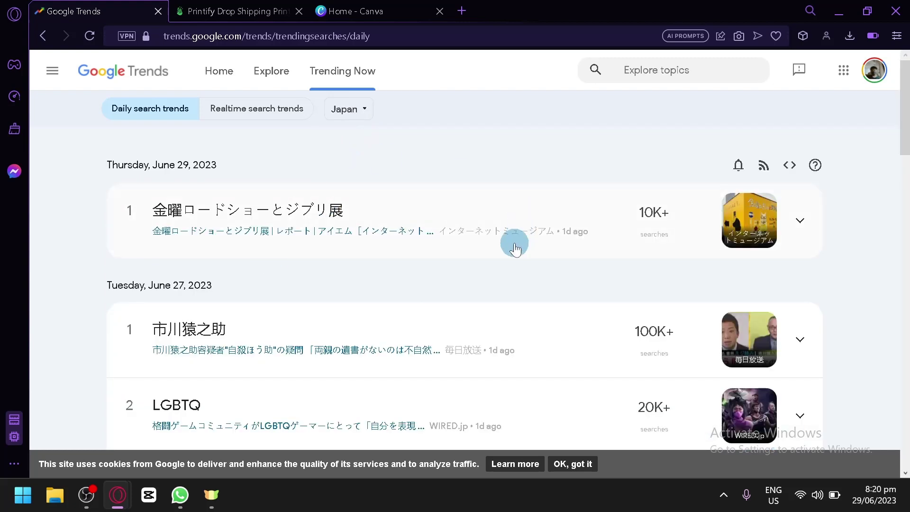
scroll(352, 171, down, 10)
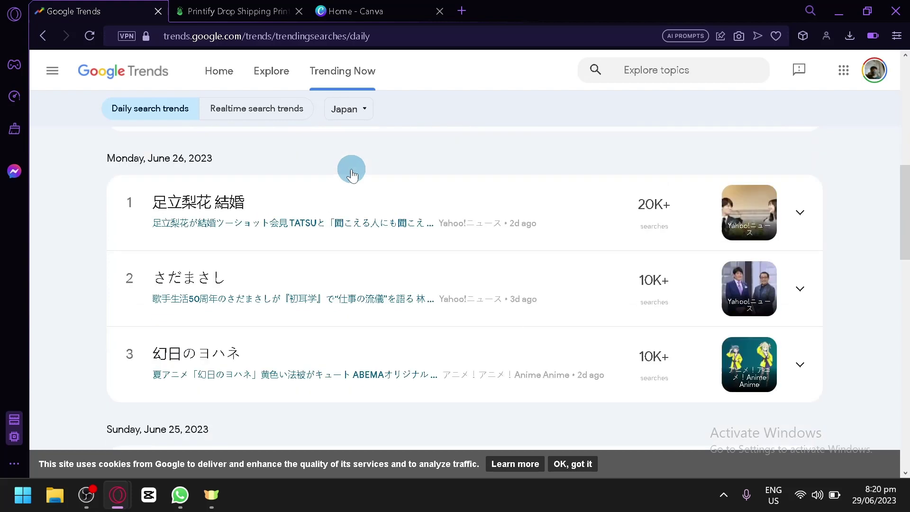
Explore the search term "car" and review its interest over time, related topics and related queries.
click(281, 69)
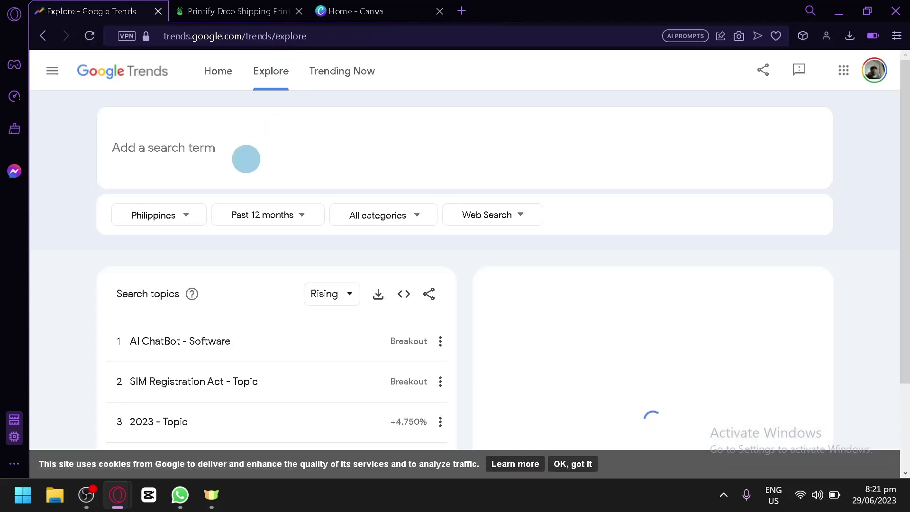
click(247, 159)
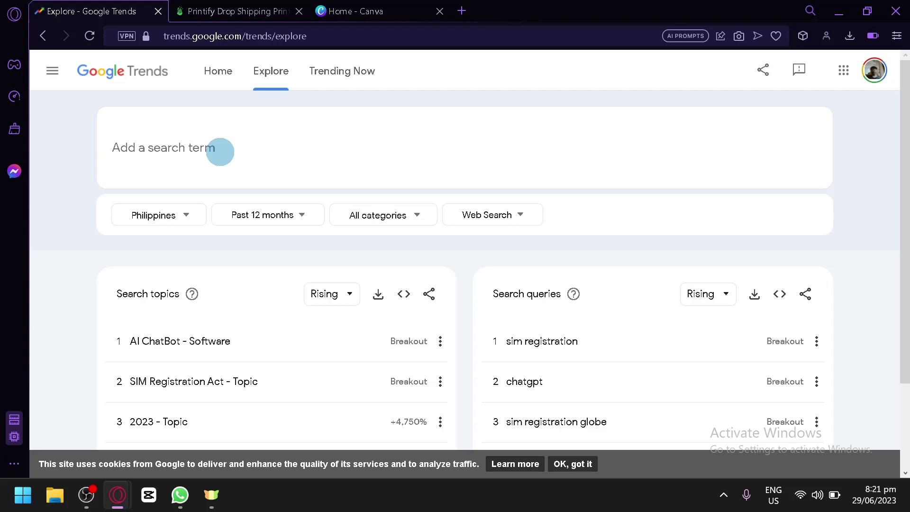
key(Return)
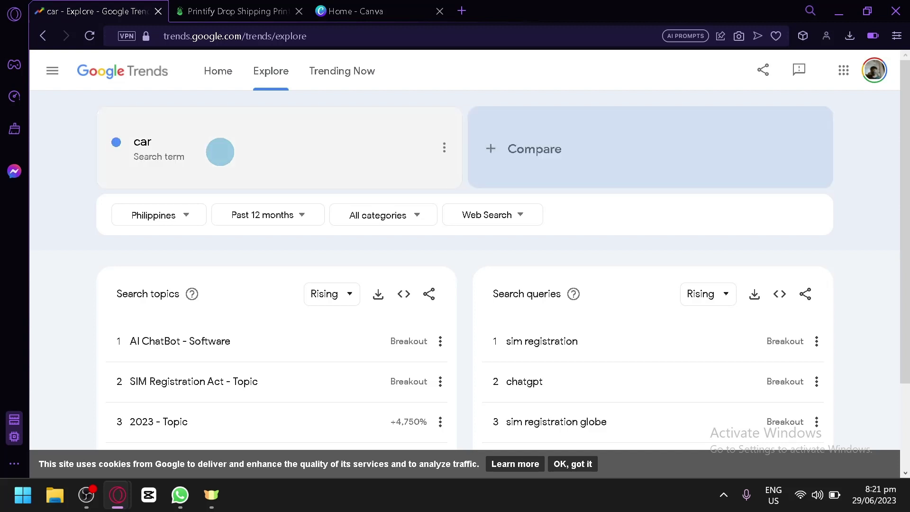
scroll(300, 300, down, 10)
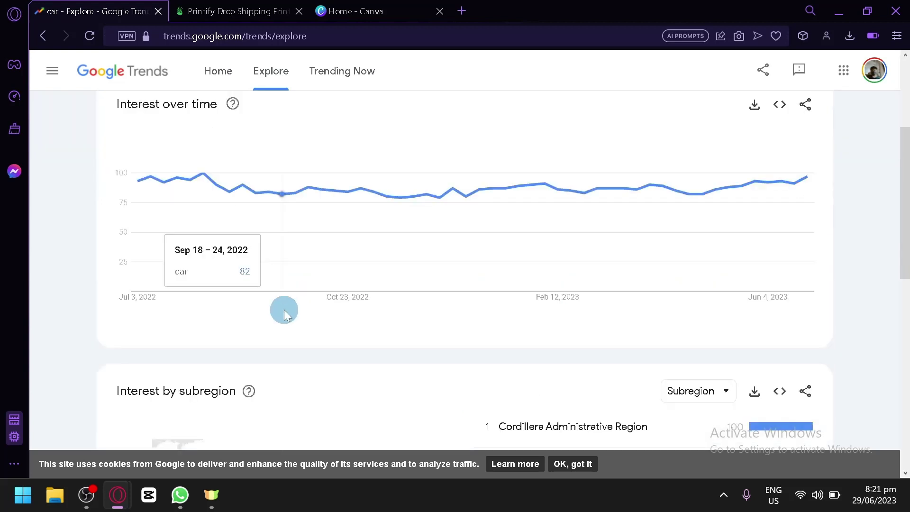
scroll(438, 240, down, 4)
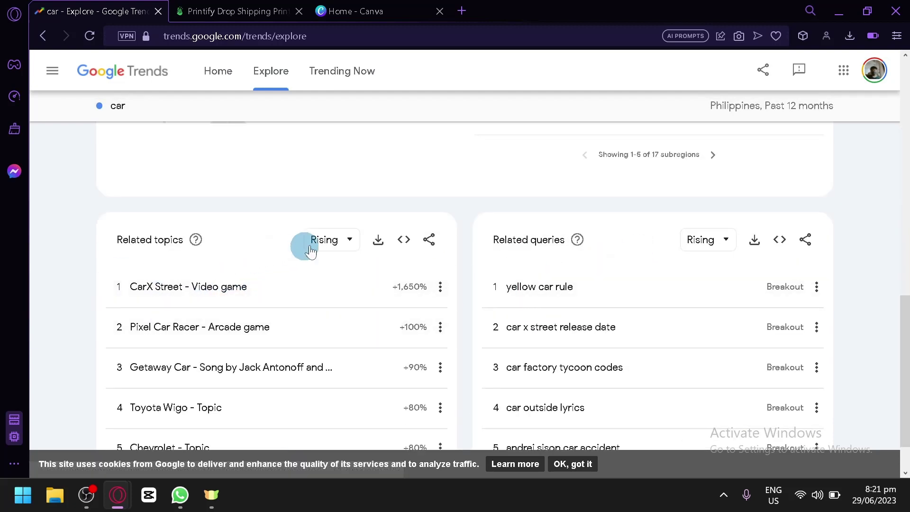
scroll(322, 246, down, 1)
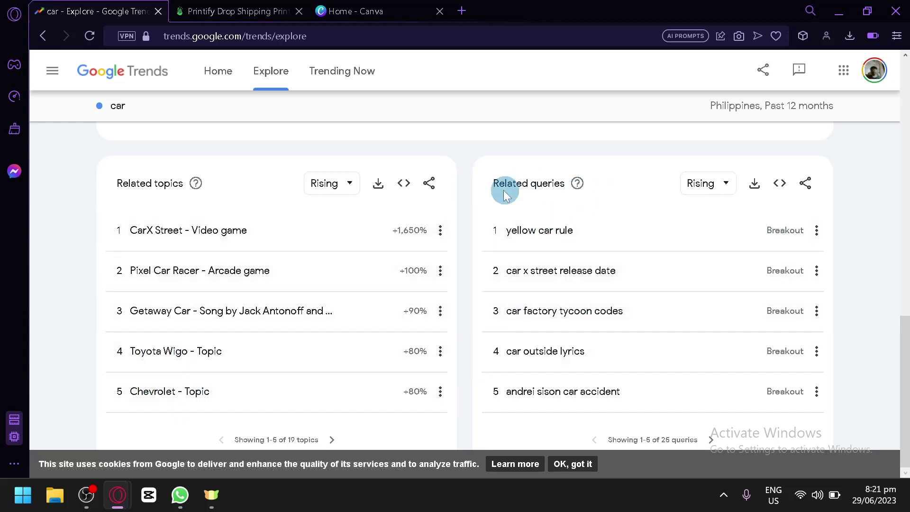
Replace the search term with "sport" and review its rising related topics and queries.
scroll(488, 291, up, 10)
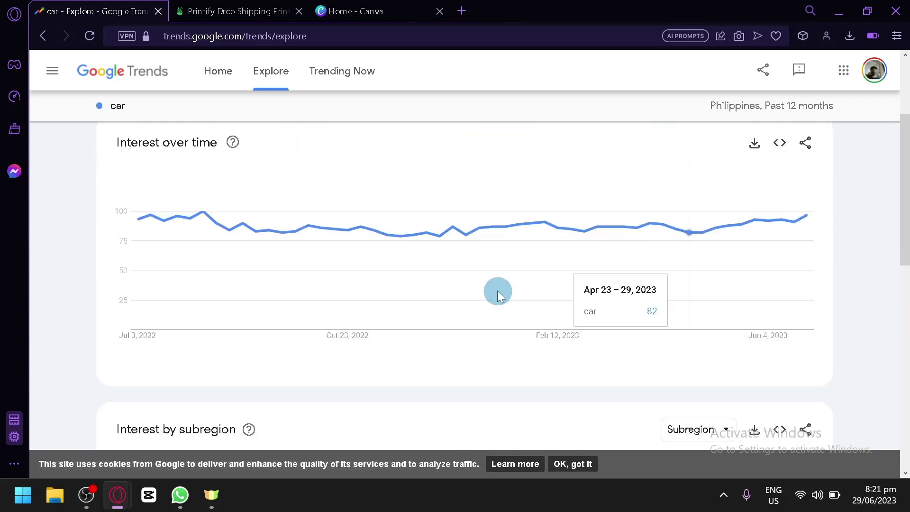
scroll(497, 291, up, 3)
click(304, 153)
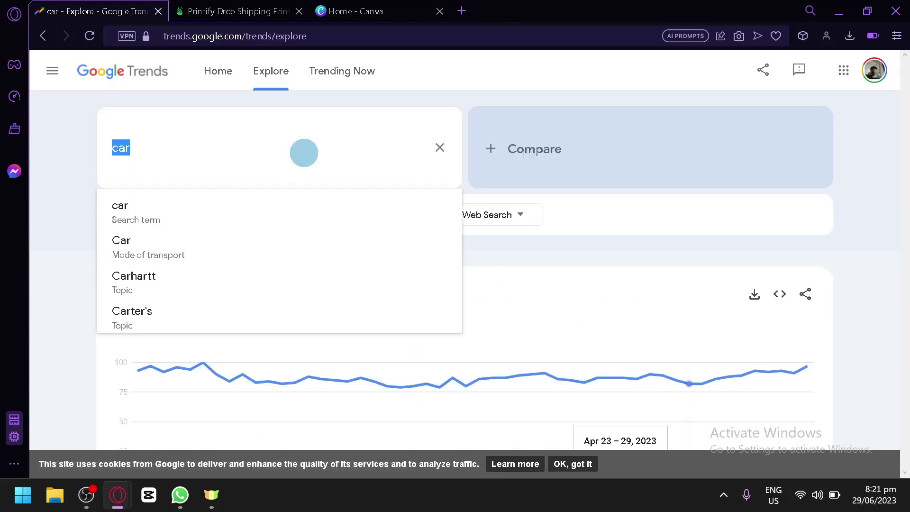
click(440, 148)
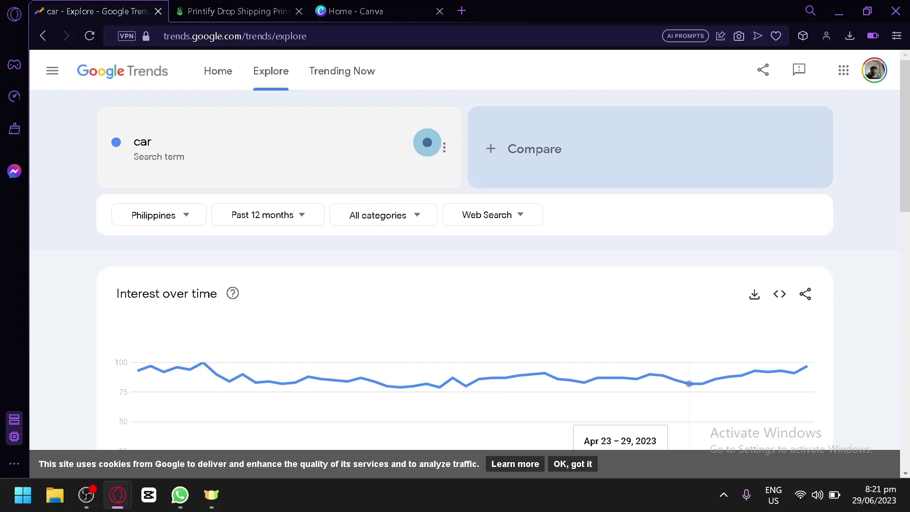
click(427, 143)
text(spor)
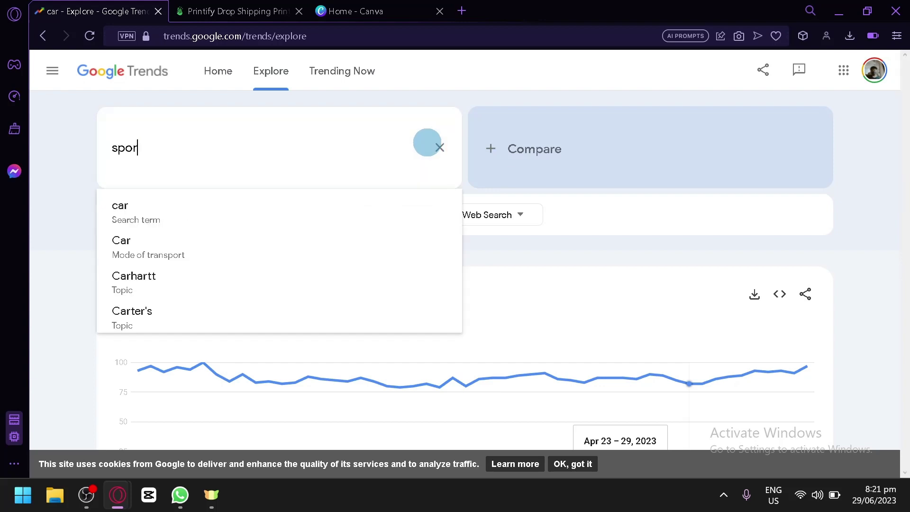
text(t)
key(Return)
scroll(473, 266, down, 14)
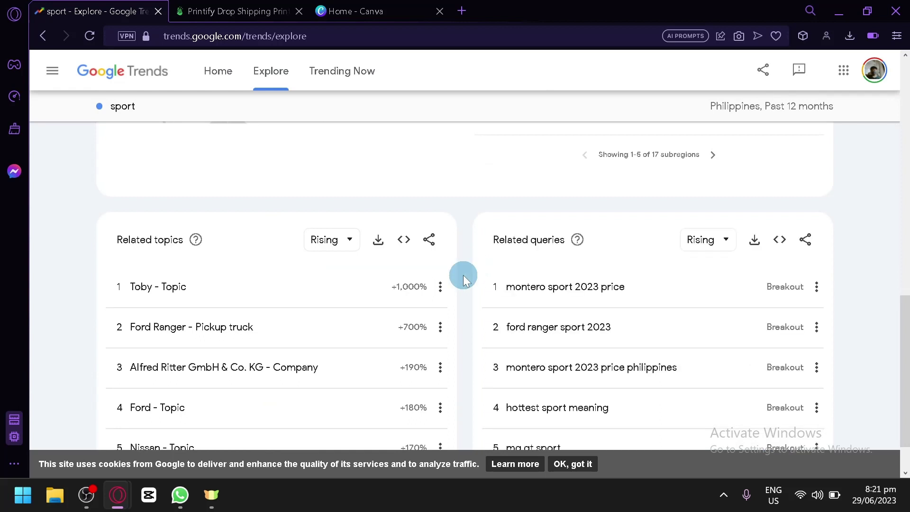
scroll(372, 316, down, 1)
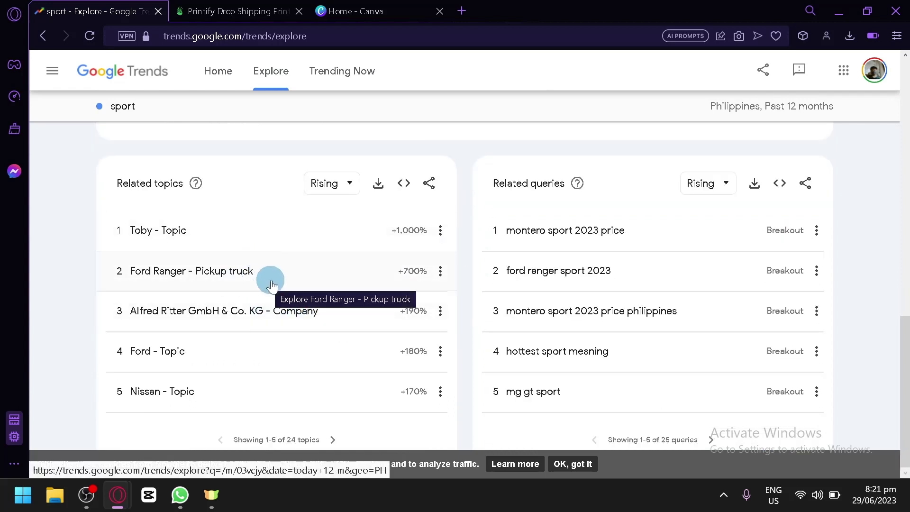
Change the search term to the suggested topic "Sport bike" and examine its related topics and queries.
scroll(331, 309, up, 10)
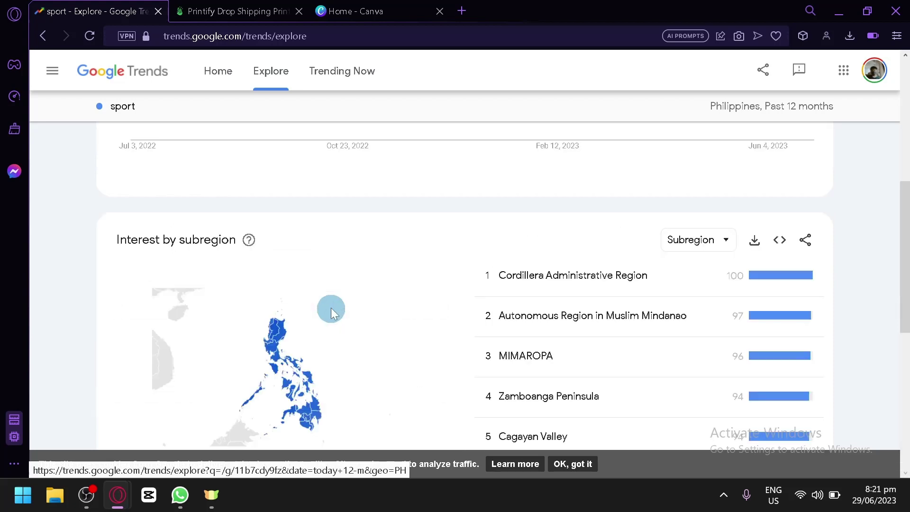
click(221, 154)
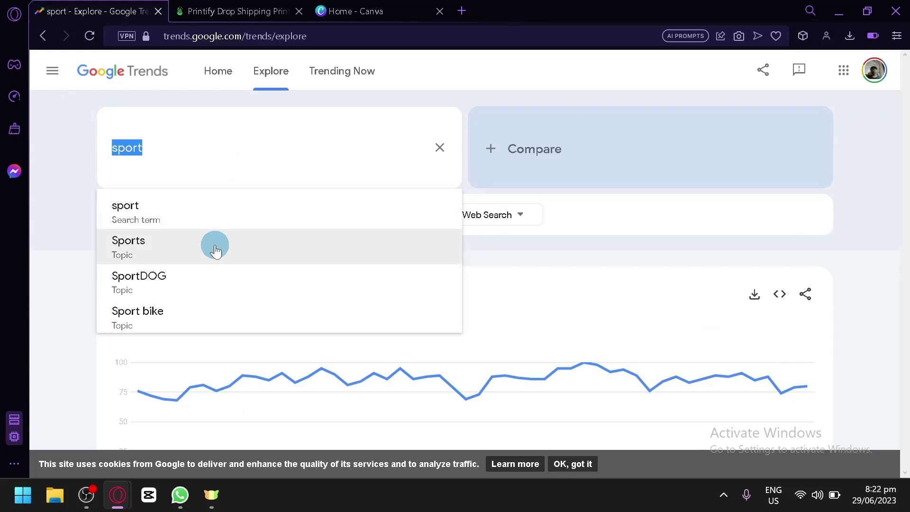
click(230, 316)
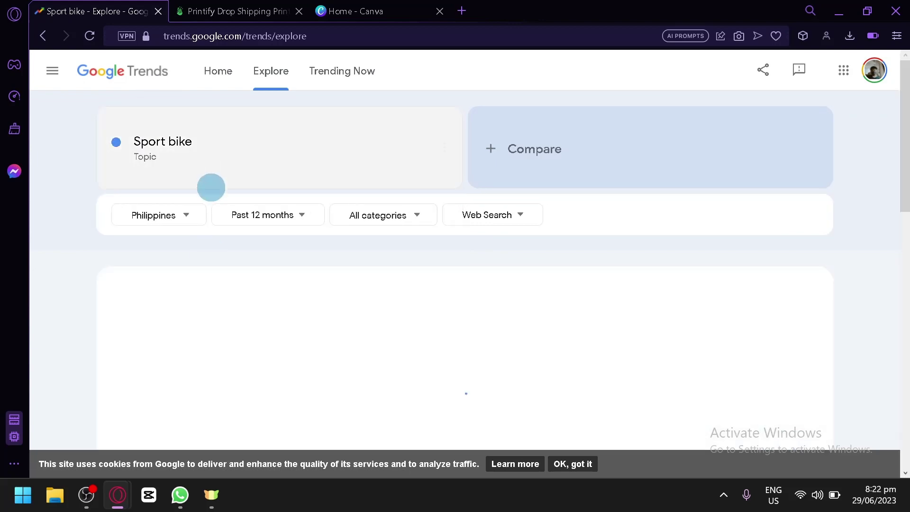
scroll(223, 244, down, 12)
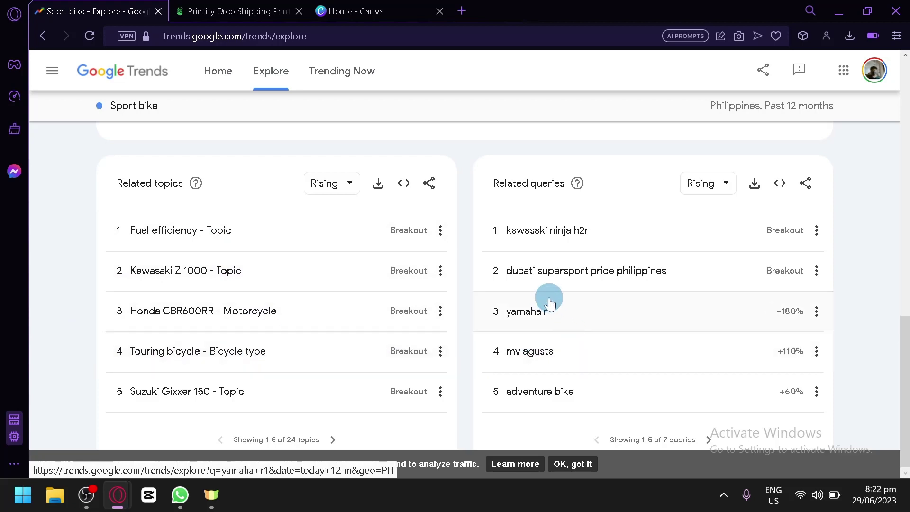
Replace the search term with "games" and examine its subregion interest, related topics and related queries.
scroll(549, 299, up, 10)
click(338, 154)
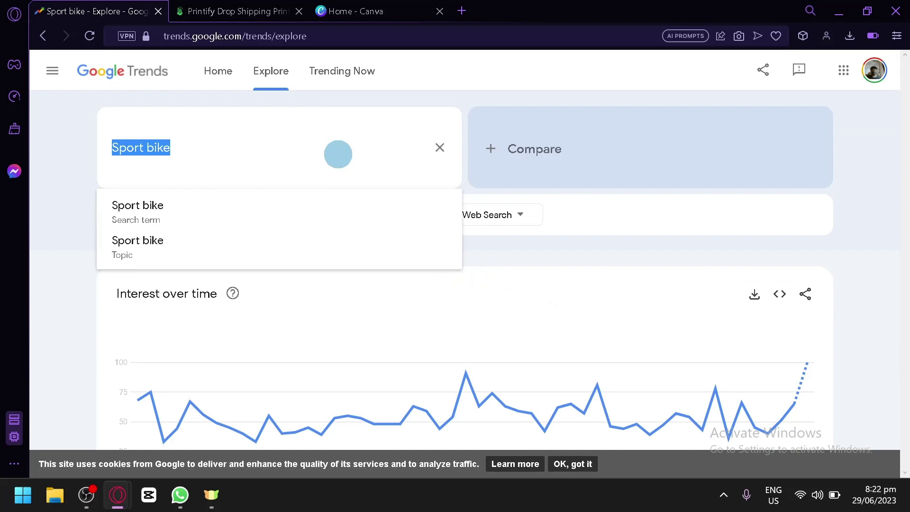
text(games)
key(Return)
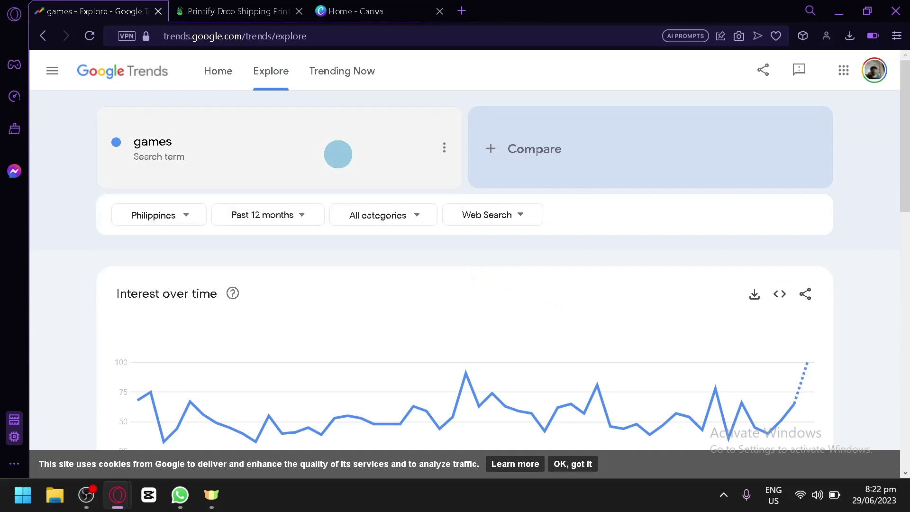
scroll(321, 301, down, 10)
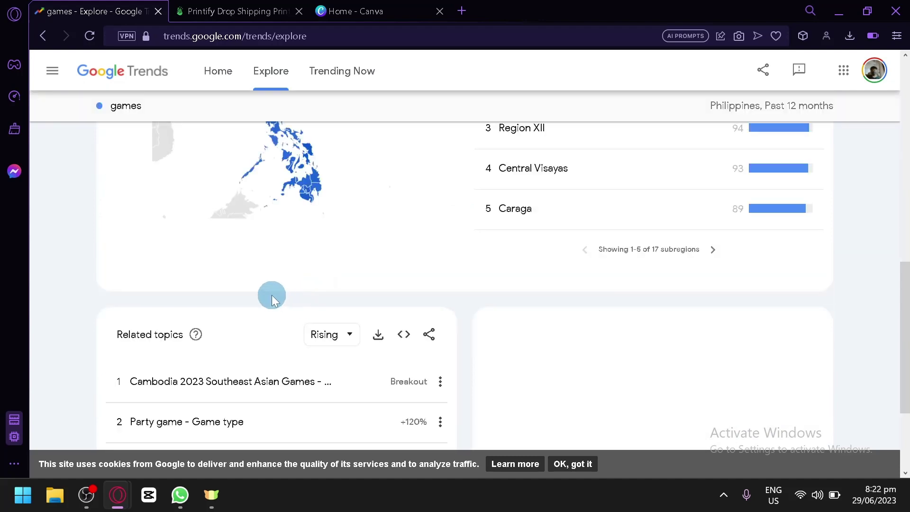
scroll(273, 300, up, 4)
scroll(273, 301, down, 6)
scroll(271, 295, down, 1)
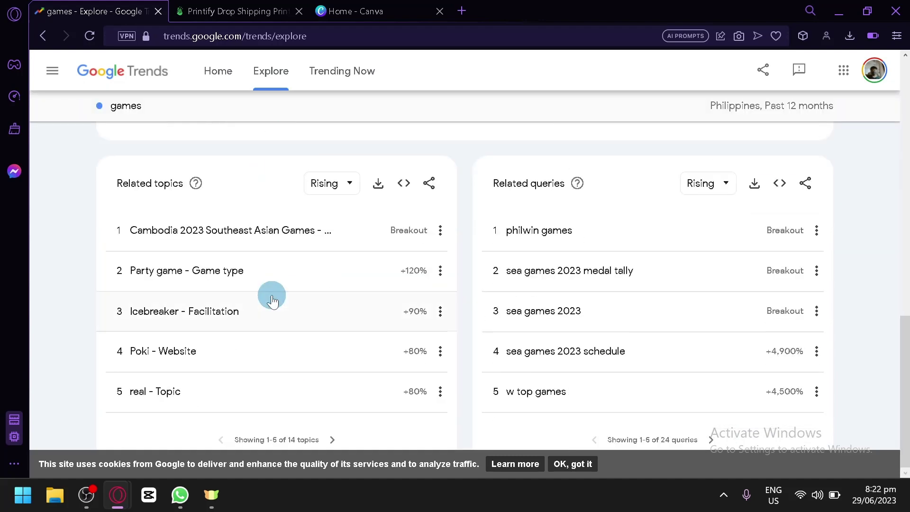
scroll(632, 167, up, 10)
scroll(589, 258, down, 10)
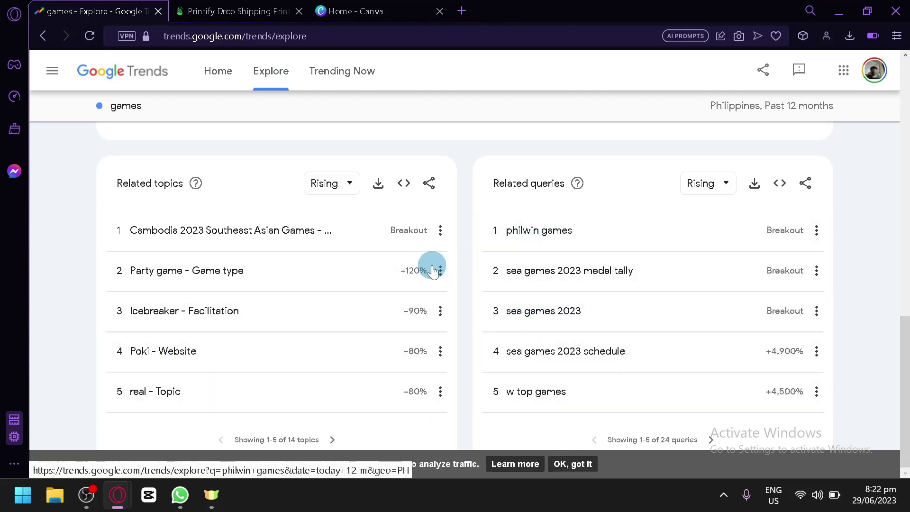
Change the search term to the suggested topic "Video game" and examine its rising related topics and queries.
scroll(202, 282, up, 15)
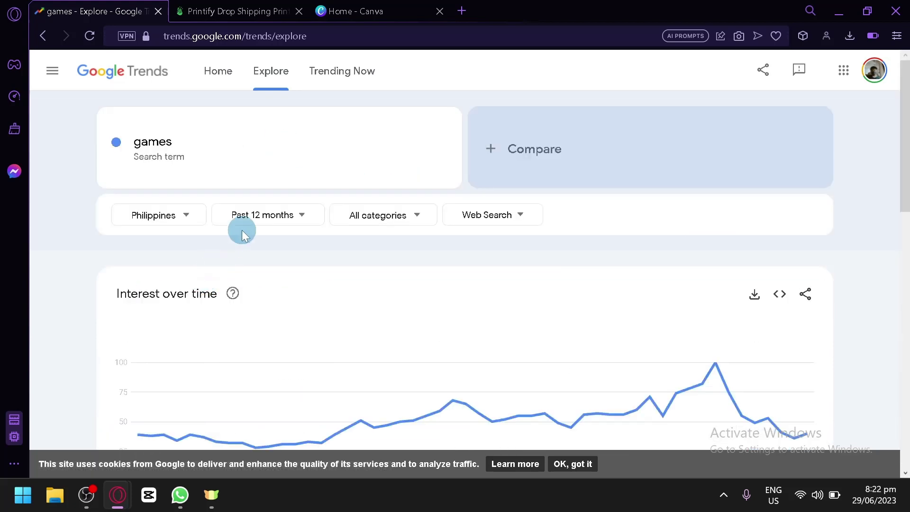
click(277, 149)
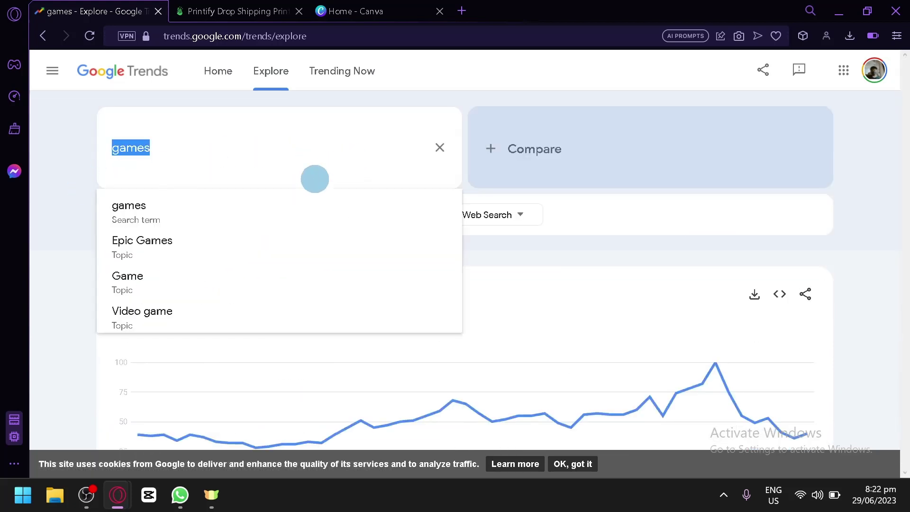
click(177, 325)
scroll(278, 212, down, 15)
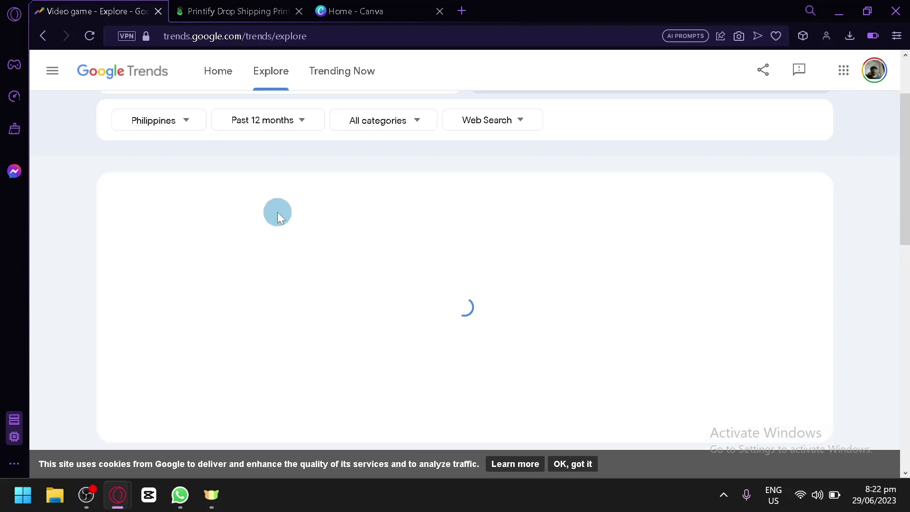
scroll(339, 235, down, 3)
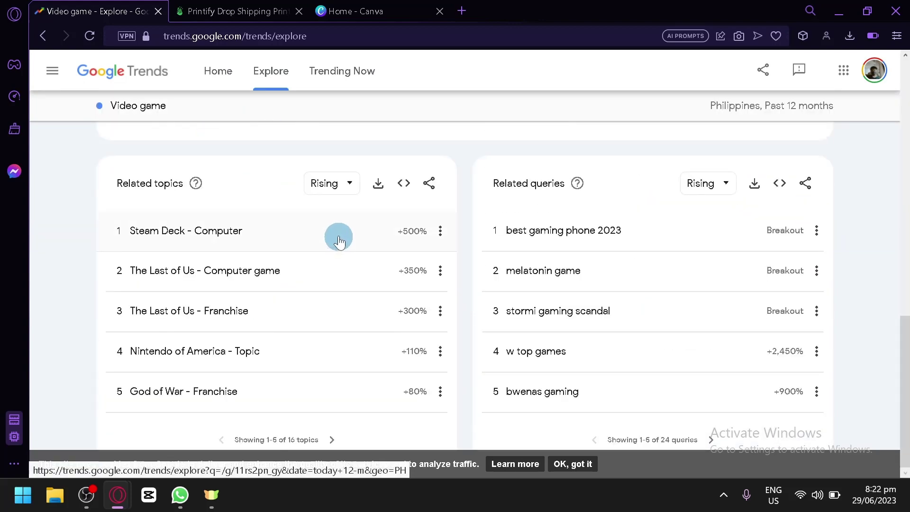
Examine the "Video game" topic's interest over the past 12 months, including its peak and latest point, and its related topics.
scroll(361, 159, up, 15)
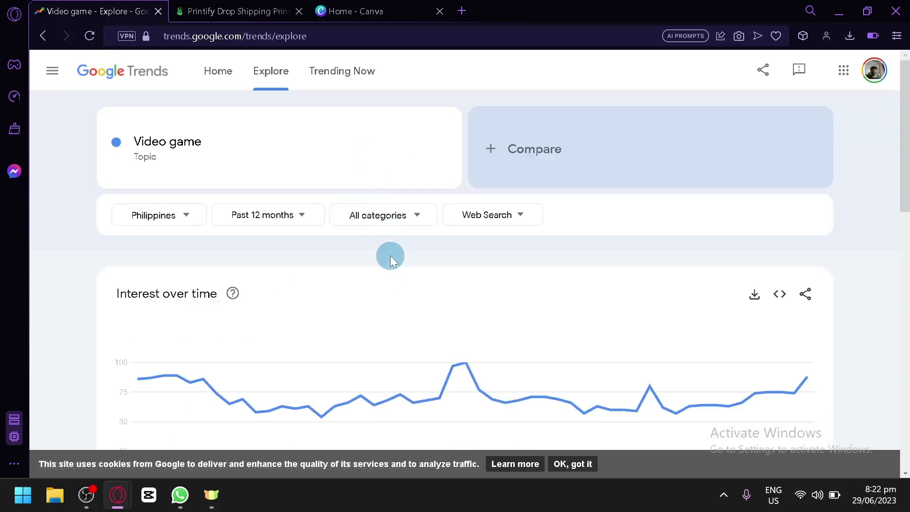
scroll(388, 259, down, 12)
scroll(383, 241, down, 5)
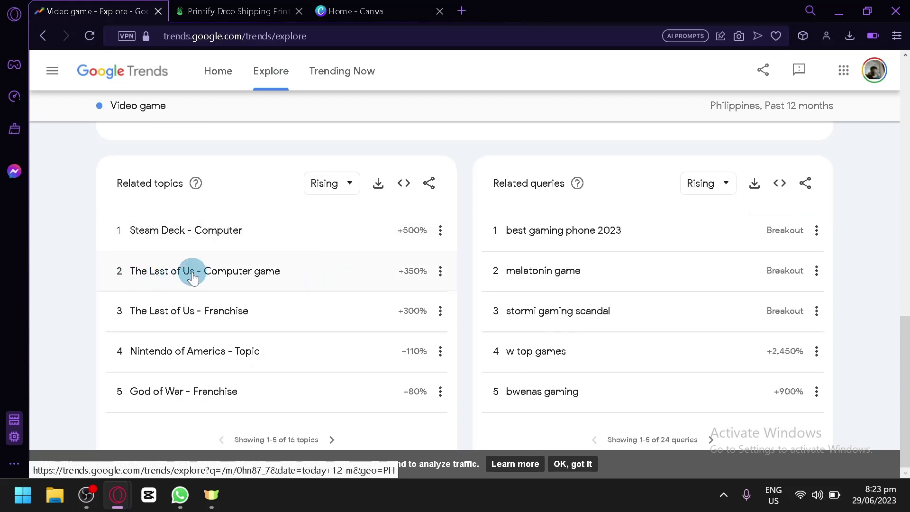
scroll(367, 275, up, 10)
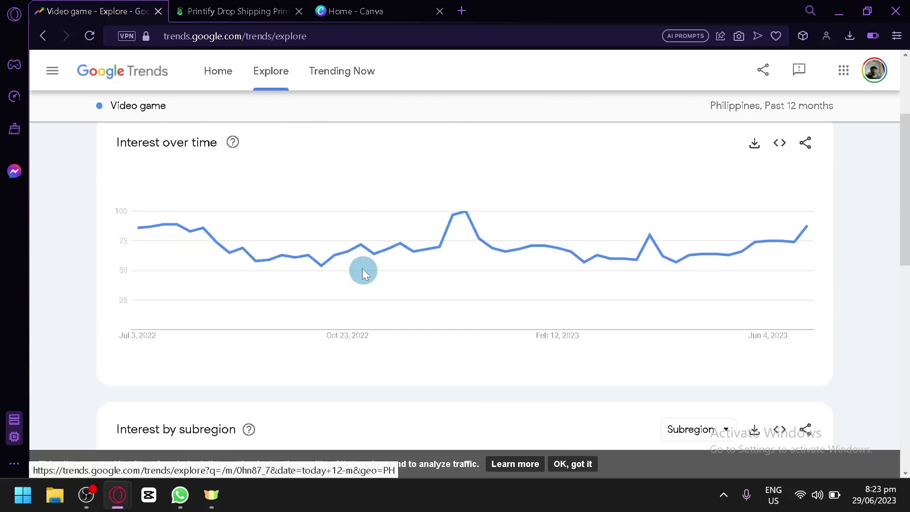
scroll(363, 268, up, 3)
scroll(506, 291, down, 5)
scroll(675, 232, up, 2)
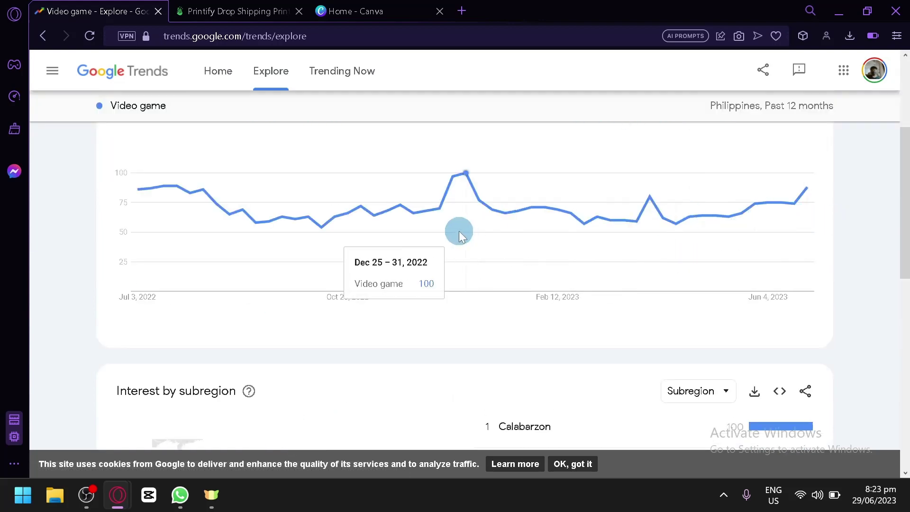
scroll(459, 231, up, 2)
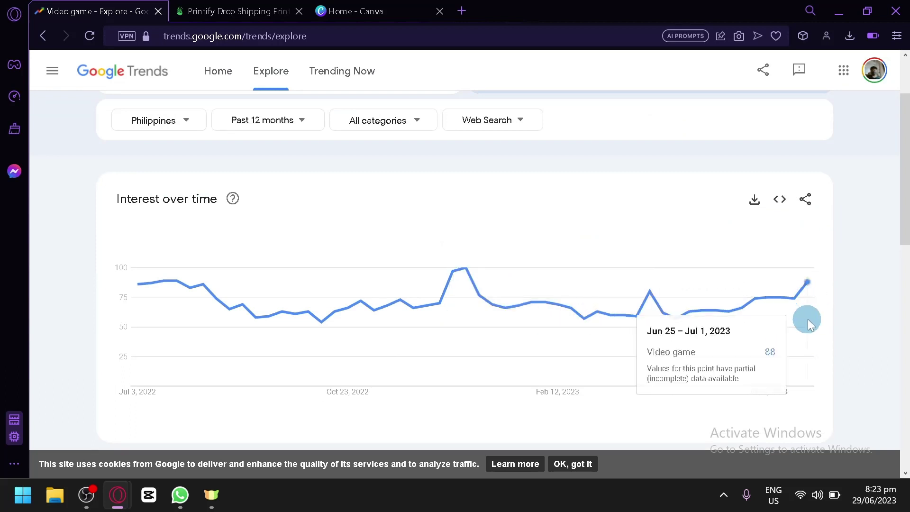
scroll(808, 319, down, 10)
scroll(380, 214, down, 3)
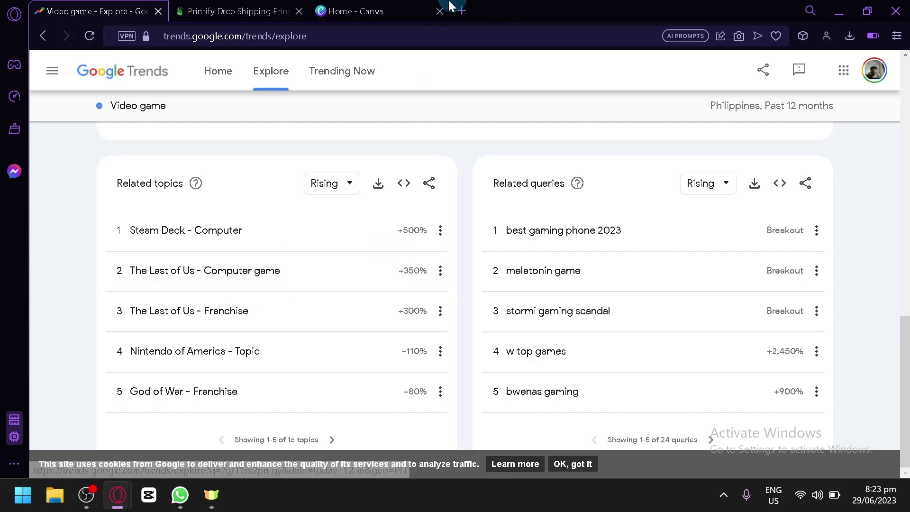
Switch to Printify and look through the existing items in My Products.
key(ctrl+Tab)
scroll(456, 294, down, 2)
scroll(456, 297, down, 6)
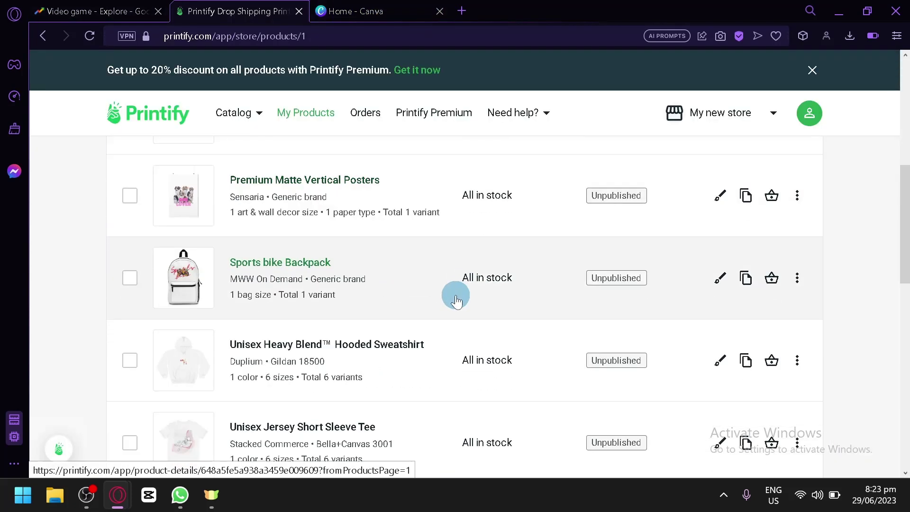
scroll(452, 302, up, 8)
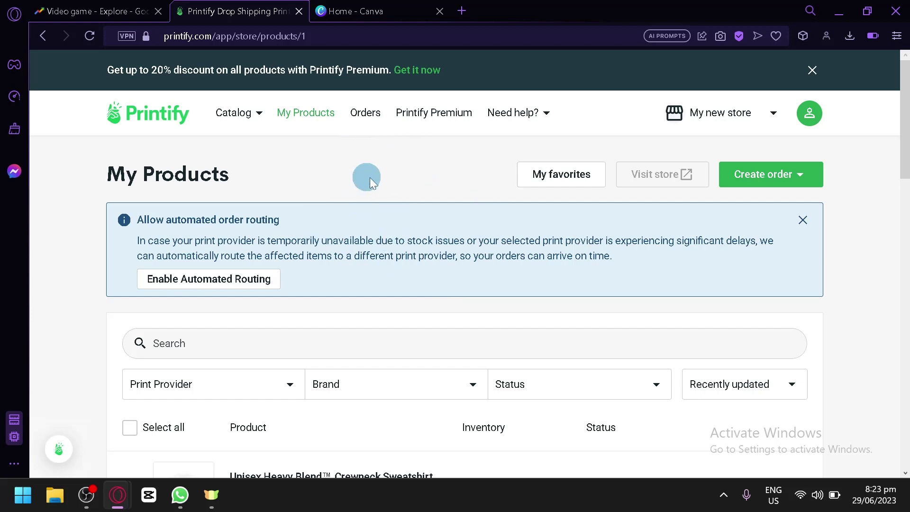
Switch to Canva, create a new custom-size design of 1920 × 1920 px, and close the Canva home page.
click(367, 8)
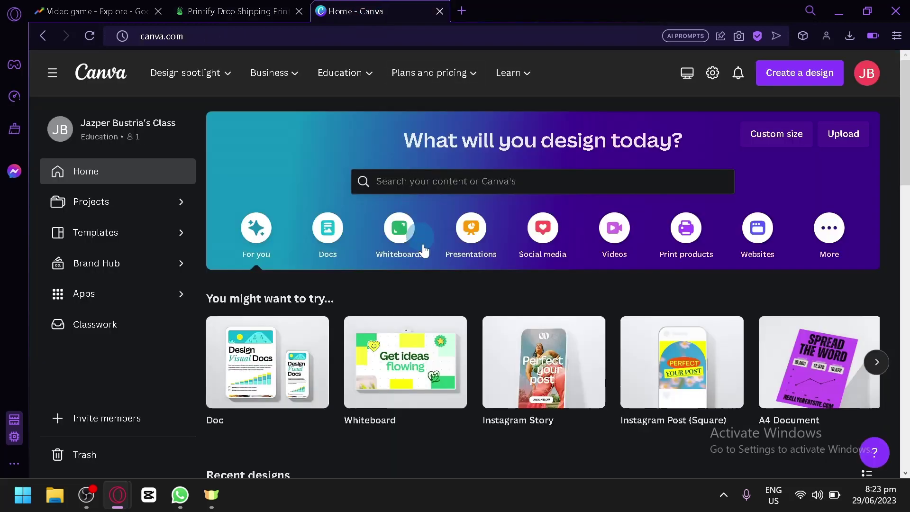
scroll(441, 272, down, 2)
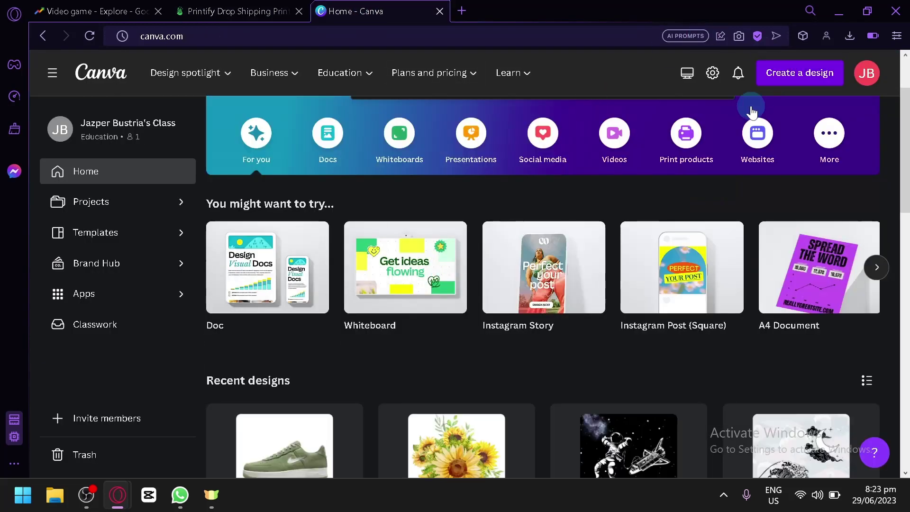
click(803, 71)
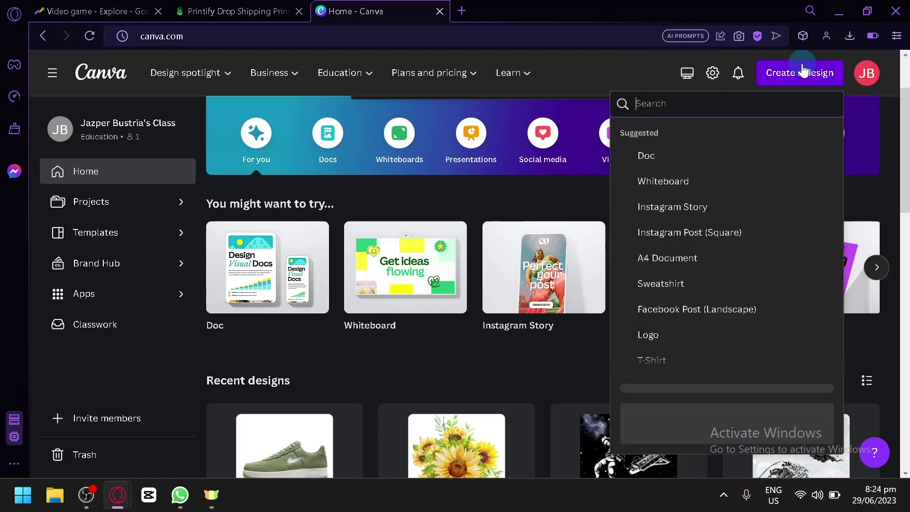
click(657, 402)
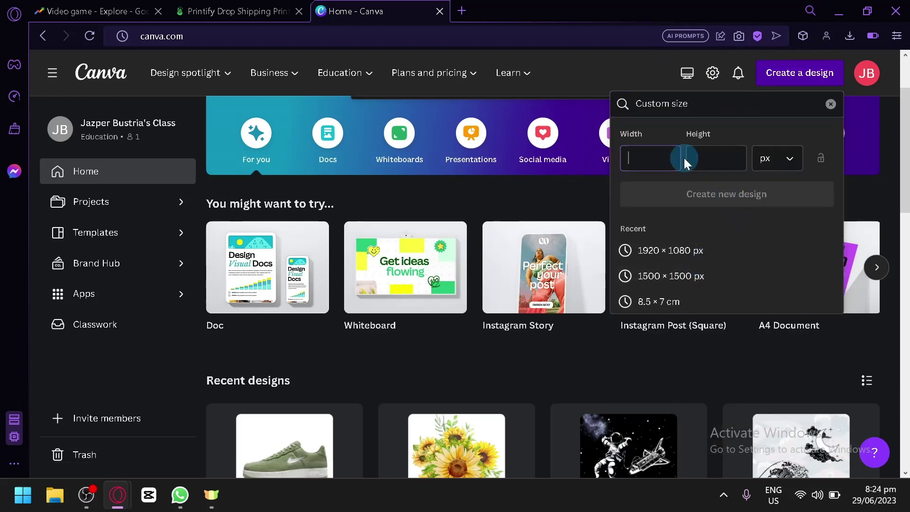
text(1920)
key(Tab)
text(1080)
key(Return)
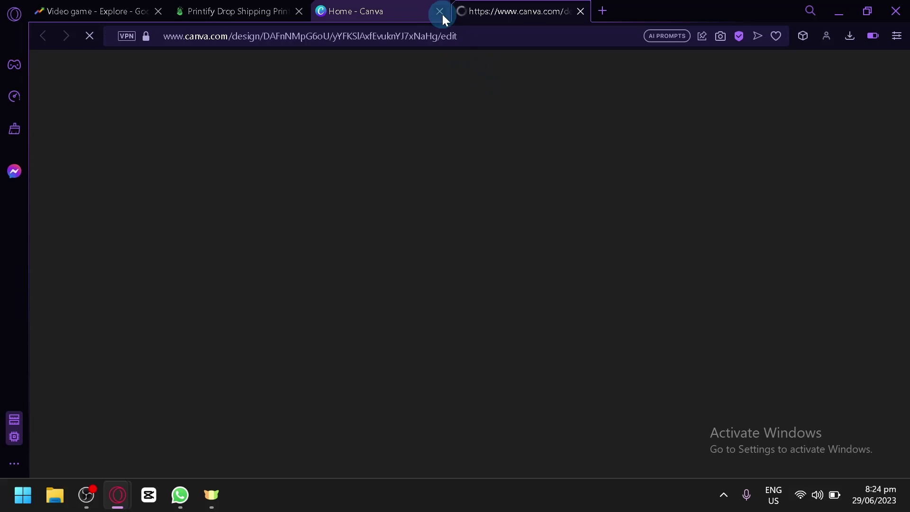
click(440, 11)
Revisit the Printify products and the Google Trends "Video game" related topics, and return to the blank Canva design.
click(270, 7)
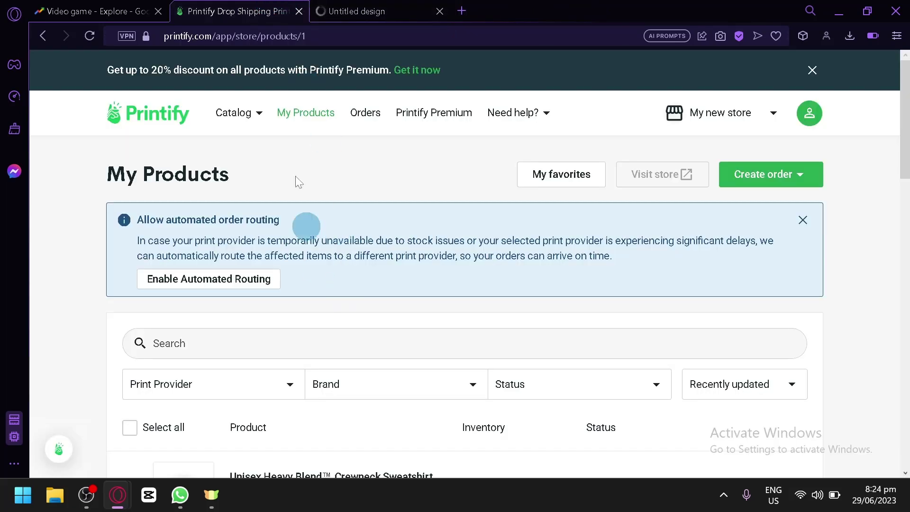
click(126, 5)
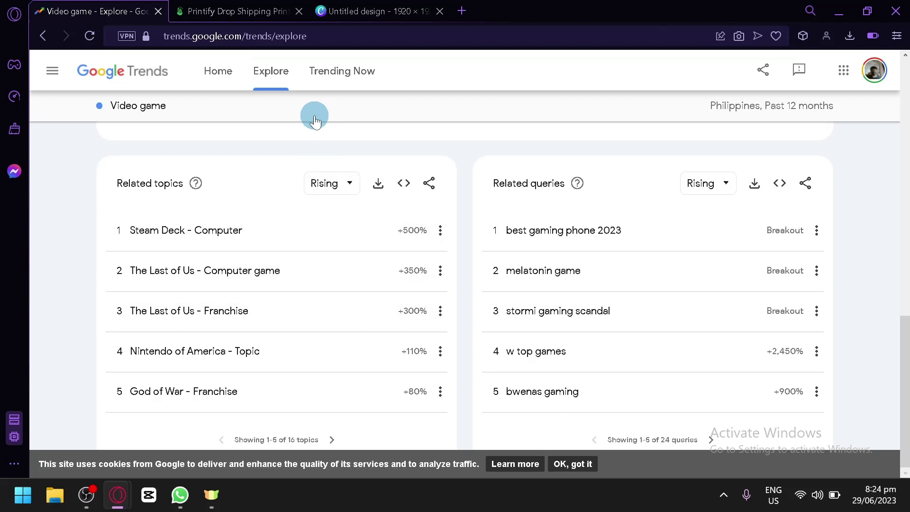
click(376, 10)
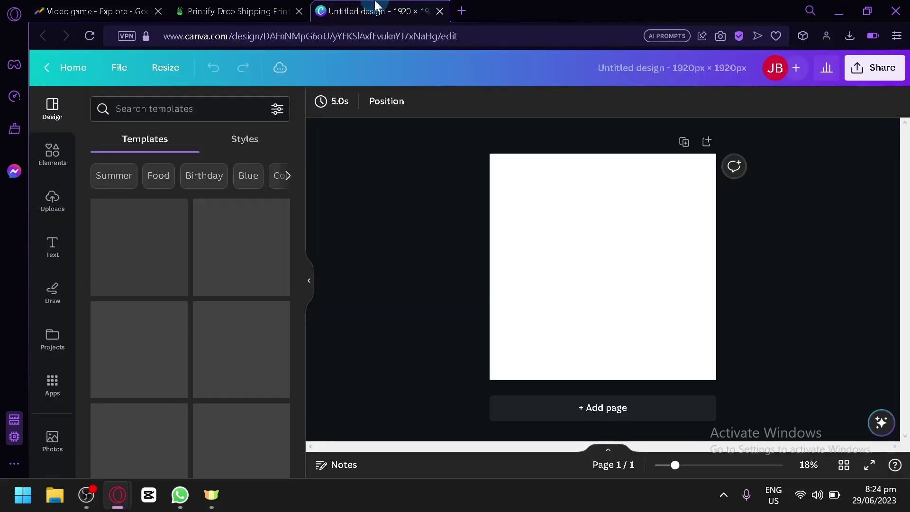
Add a circle shape to the blank page, enlarge it to over half the page width and centre it.
click(53, 156)
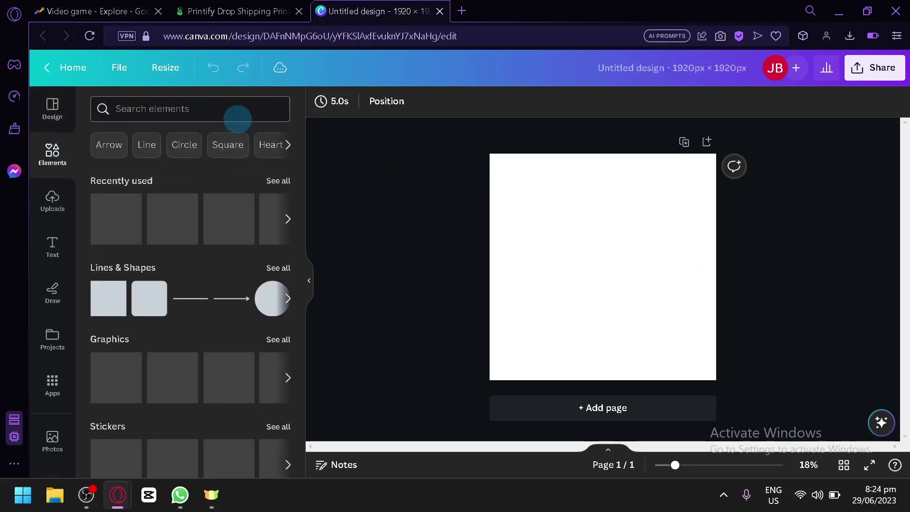
click(272, 299)
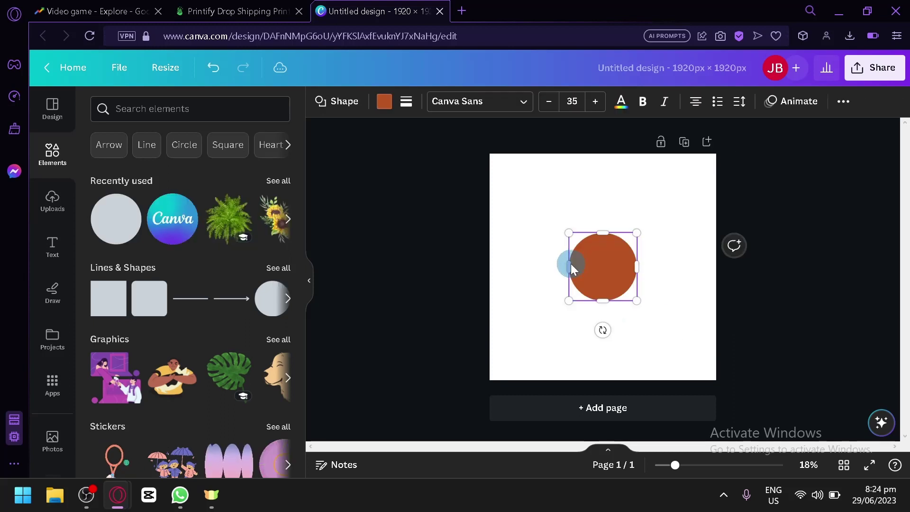
drag(595, 282, 665, 343)
drag(632, 305, 612, 278)
Change the circle's fill to a custom solid dark red and deselect it.
click(384, 102)
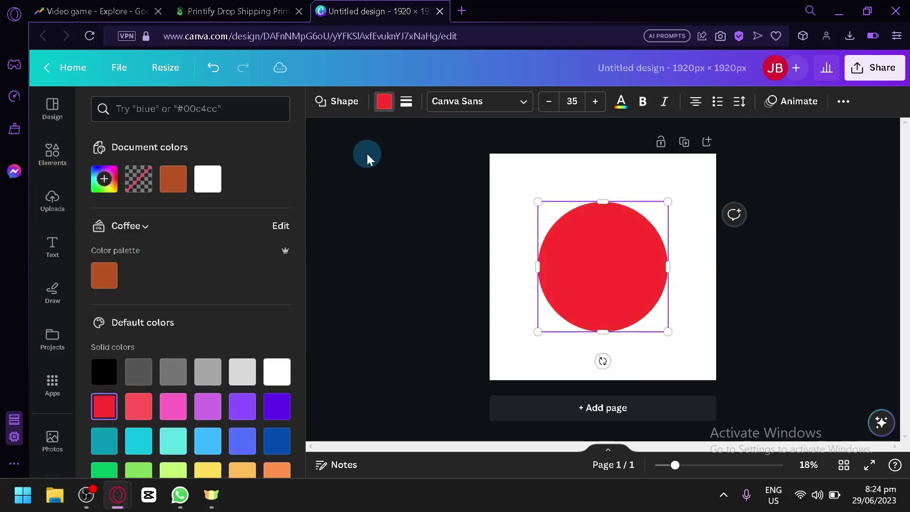
scroll(171, 353, down, 5)
scroll(161, 353, up, 5)
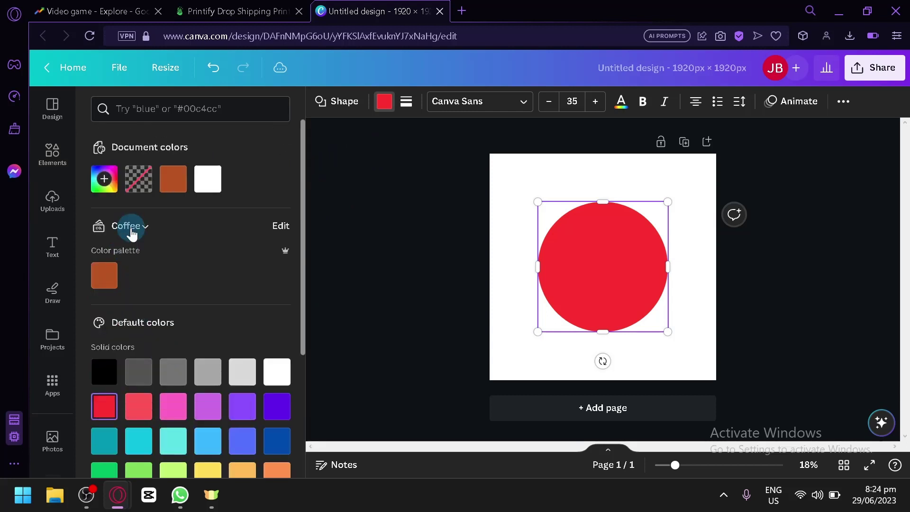
click(105, 178)
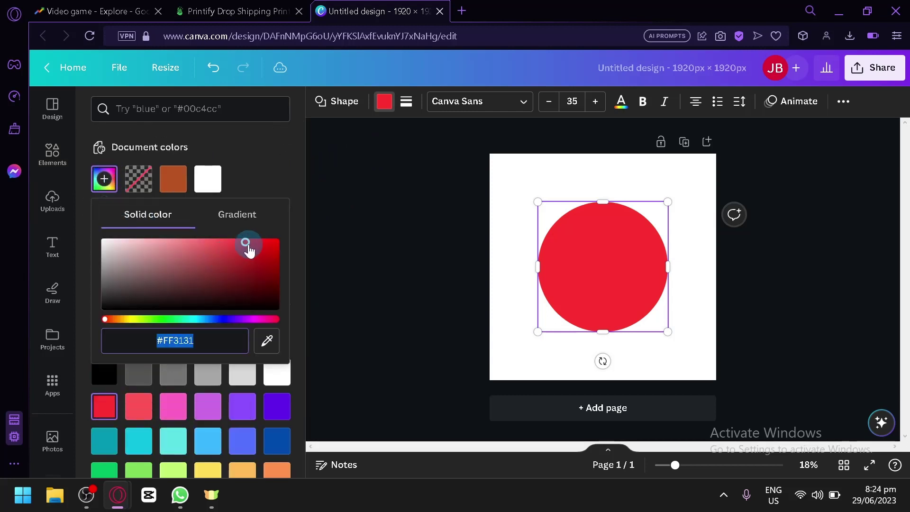
drag(242, 251, 258, 255)
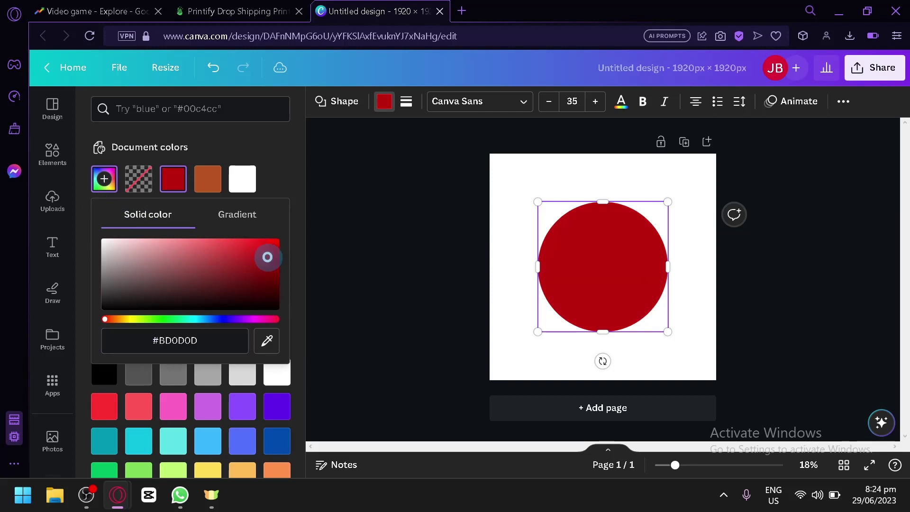
click(377, 224)
click(647, 359)
click(686, 329)
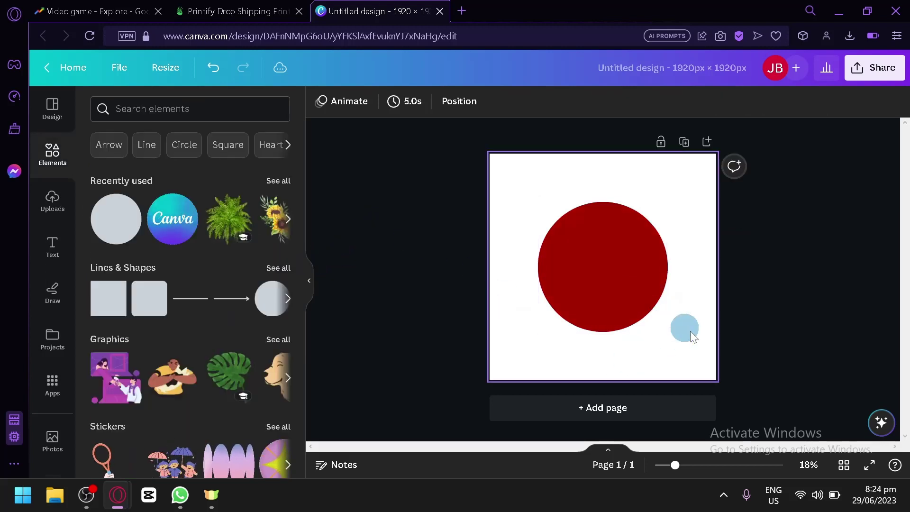
Search the elements library for "zombie" and show all the matching graphics.
scroll(697, 334, up, 5)
scroll(787, 351, up, 3)
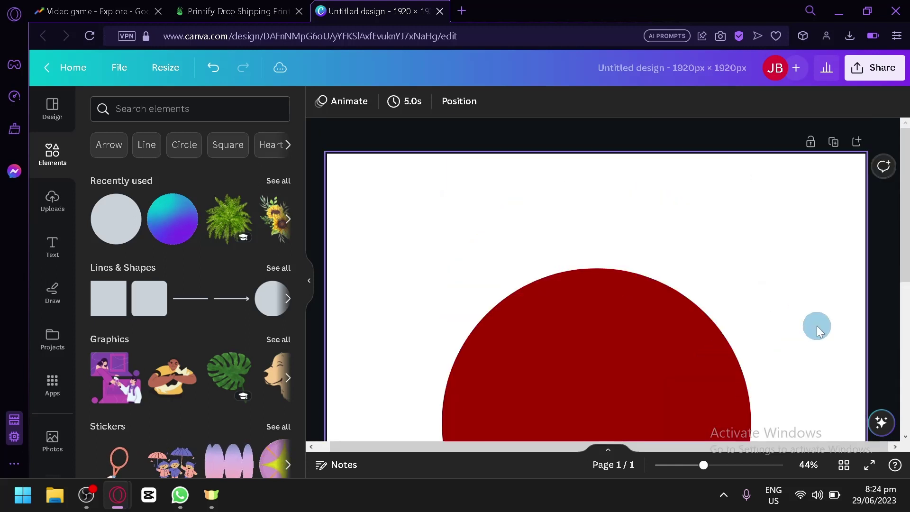
scroll(817, 328, down, 4)
click(118, 110)
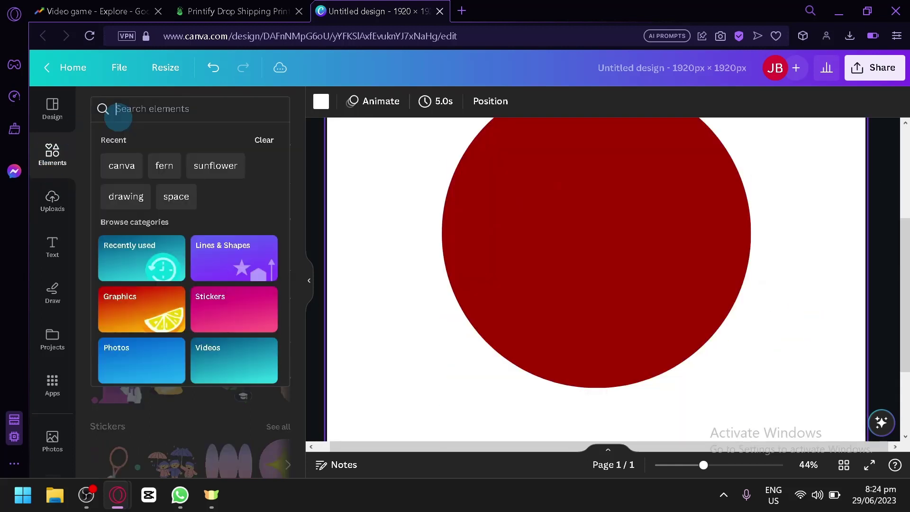
text(zom)
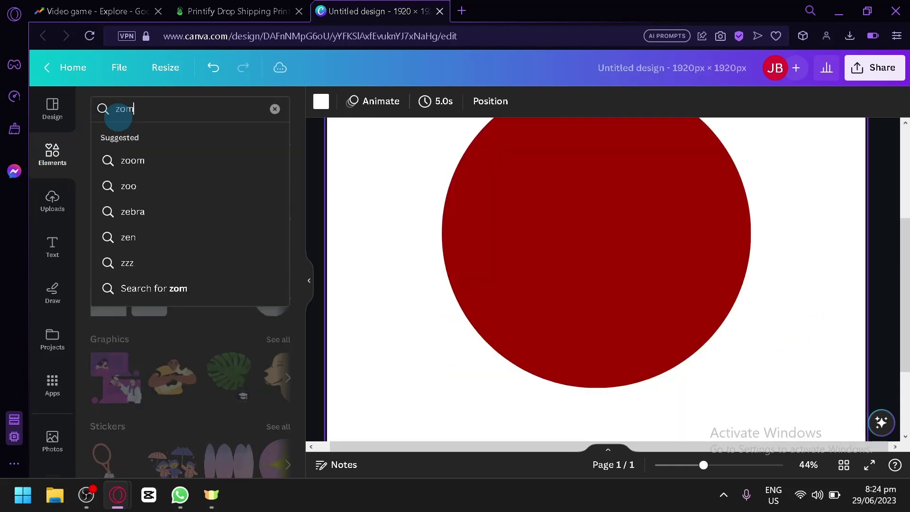
text(bie)
key(Return)
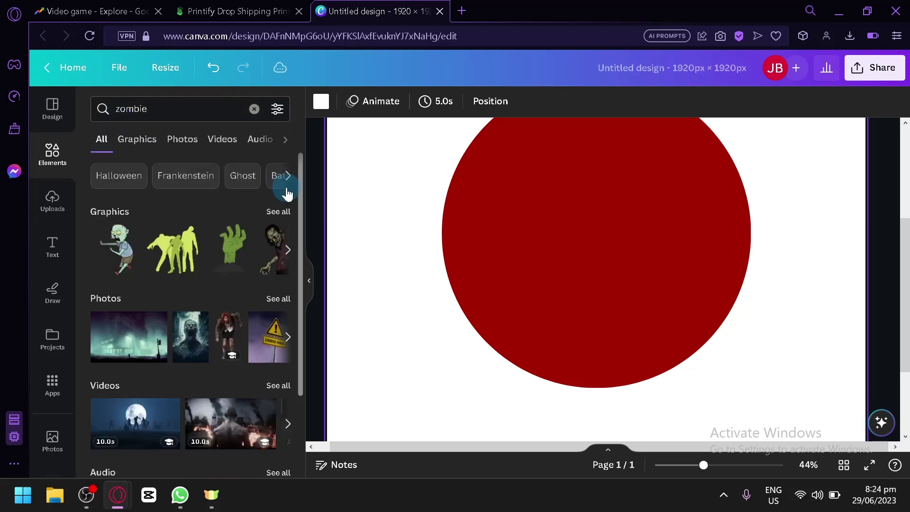
click(284, 212)
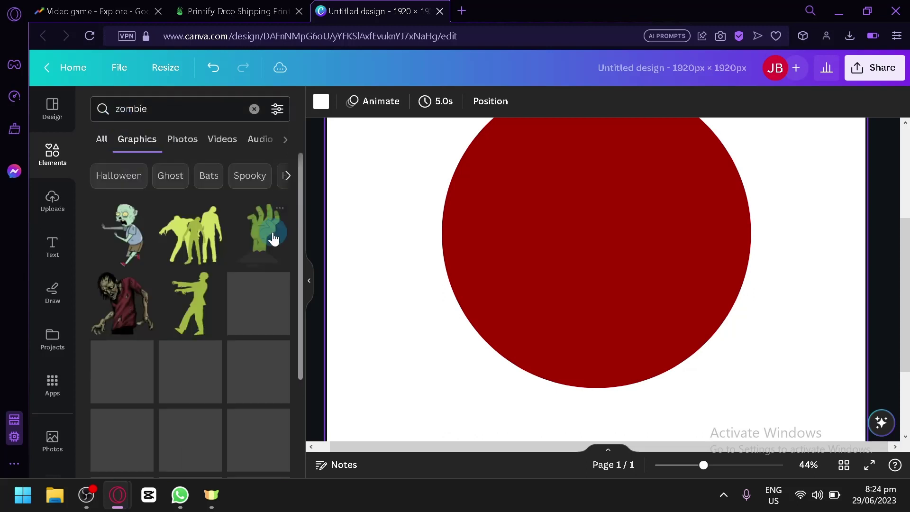
Add the bare dead tree graphic from the zombie results and enlarge it over the red circle.
scroll(275, 256, down, 2)
scroll(267, 262, down, 5)
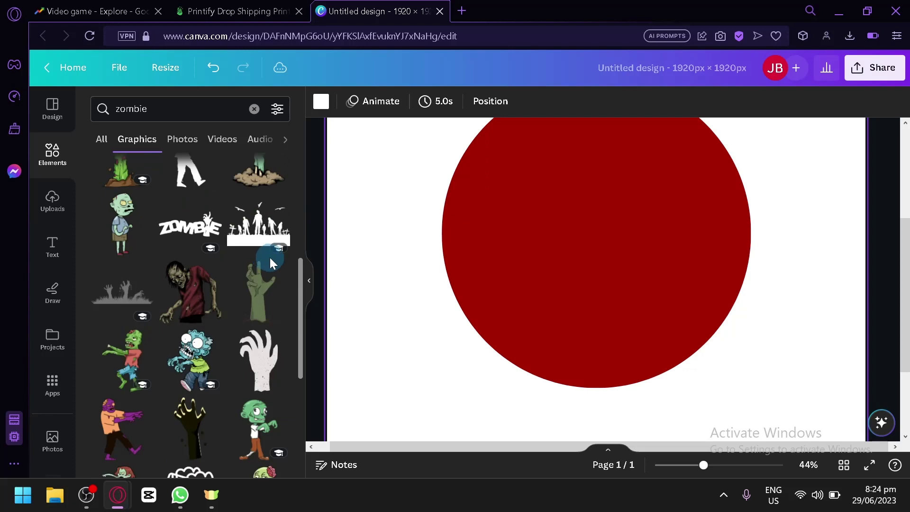
scroll(271, 264, down, 3)
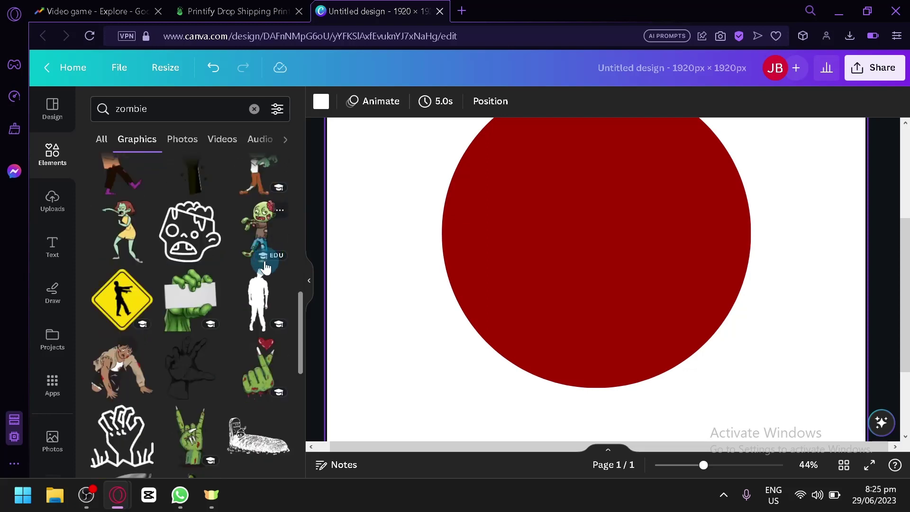
scroll(265, 268, down, 5)
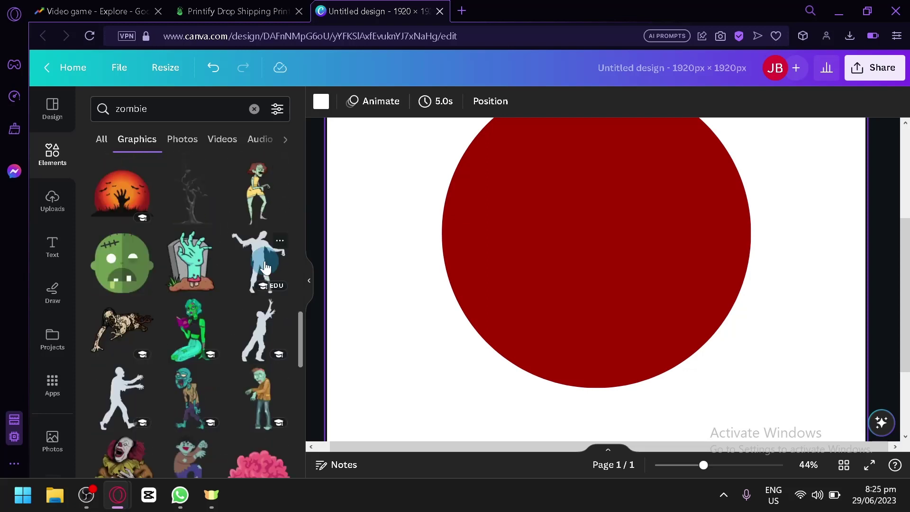
scroll(266, 267, up, 2)
drag(175, 283, 414, 161)
mouse_move(568, 334)
mouse_down()
mouse_move(550, 341)
mouse_move(584, 341)
mouse_up()
Crop the tree's lower trunk at the circle's bottom edge and shift the tree slightly right.
scroll(787, 372, down, 4)
key(ctrl+minus)
key(ctrl+minus)
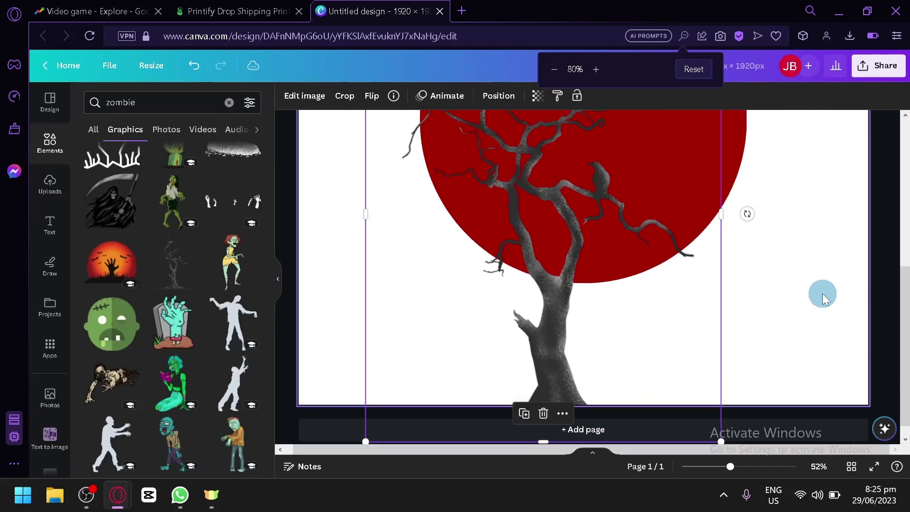
scroll(607, 317, up, 4)
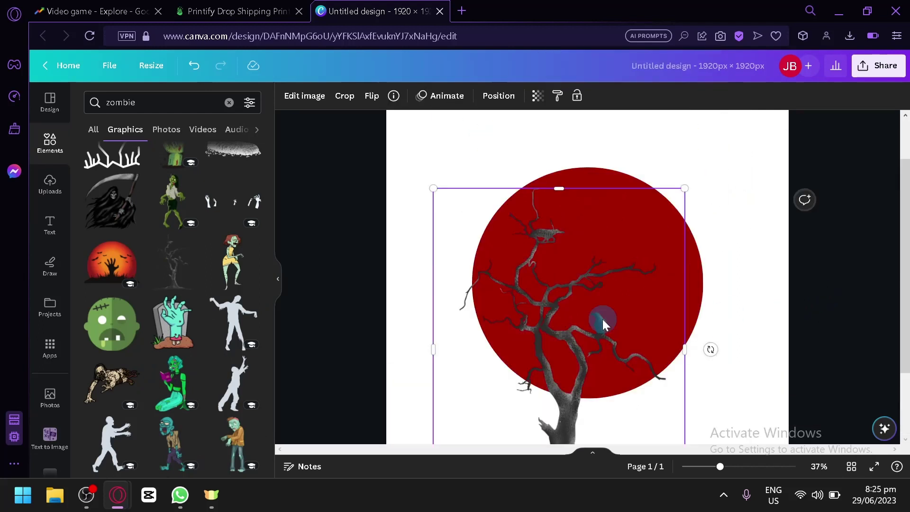
scroll(586, 370, down, 2)
double_click(579, 385)
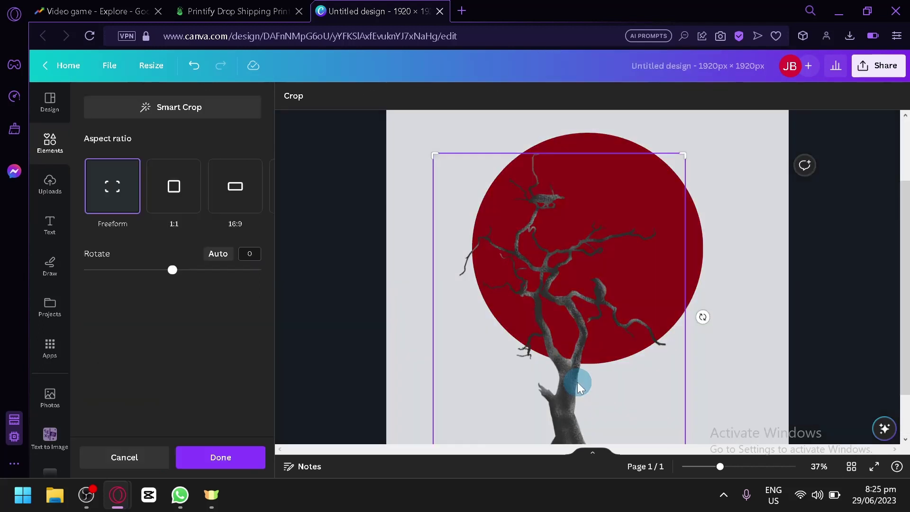
scroll(586, 408, down, 1)
drag(680, 417, 682, 302)
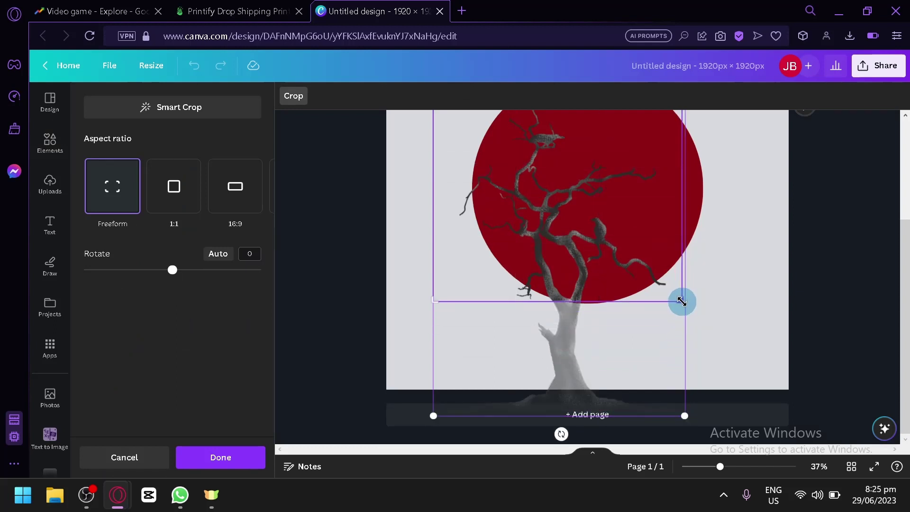
click(841, 349)
mouse_move(666, 281)
mouse_down()
mouse_move(683, 278)
mouse_move(682, 268)
mouse_move(683, 281)
mouse_up()
click(735, 315)
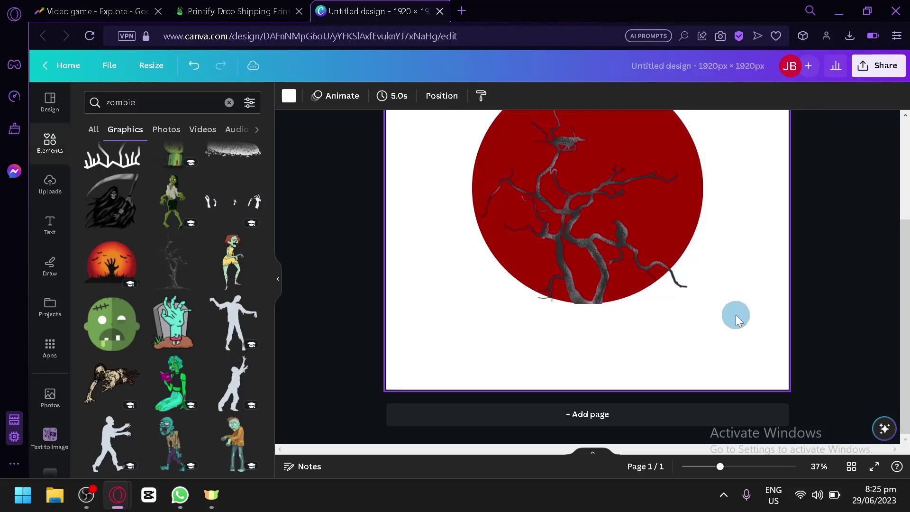
Nudge the tree slightly left, keeping its cut trunk on the circle's bottom edge, and deselect it.
scroll(685, 325, up, 8)
click(442, 223)
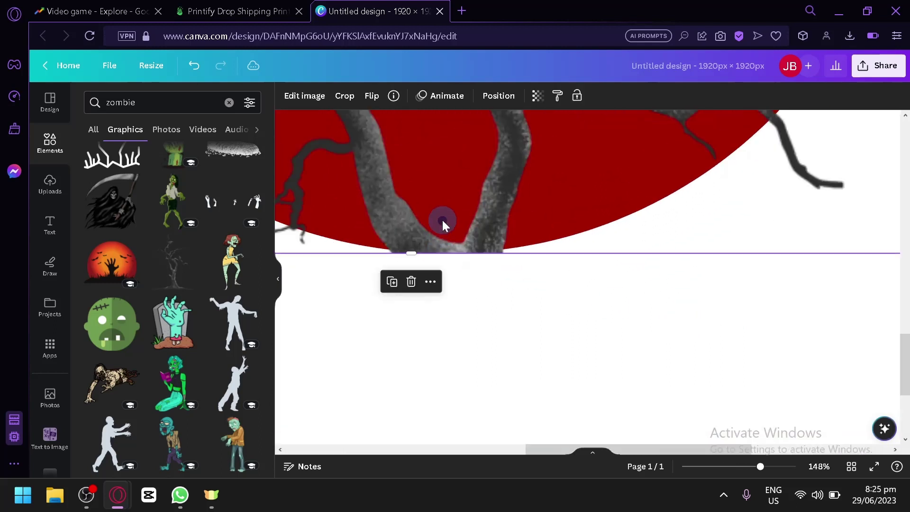
mouse_move(442, 223)
mouse_down()
mouse_move(439, 211)
mouse_move(440, 221)
mouse_up()
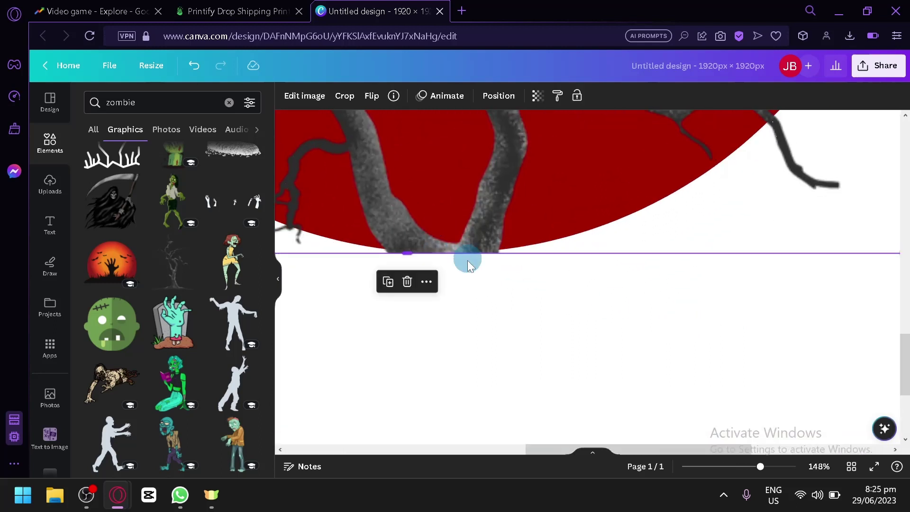
click(492, 297)
scroll(492, 296, down, 3)
scroll(493, 302, up, 7)
scroll(494, 301, down, 8)
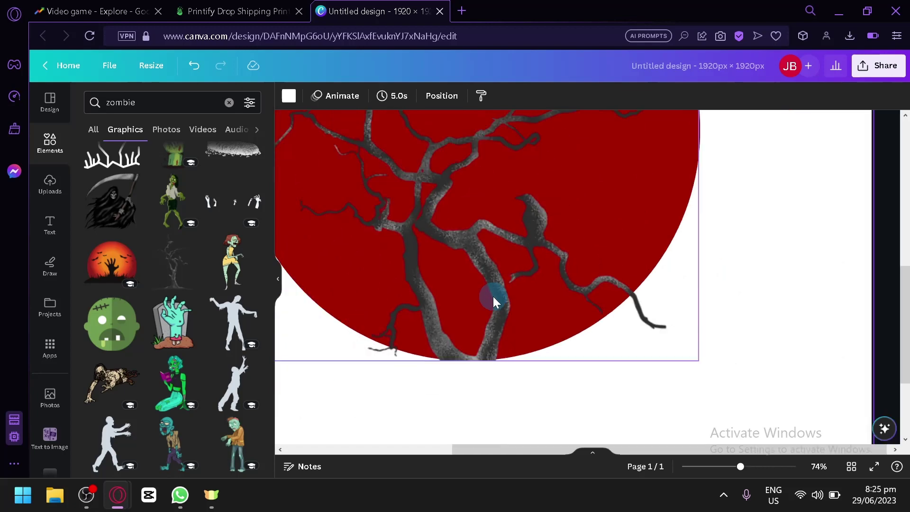
click(606, 251)
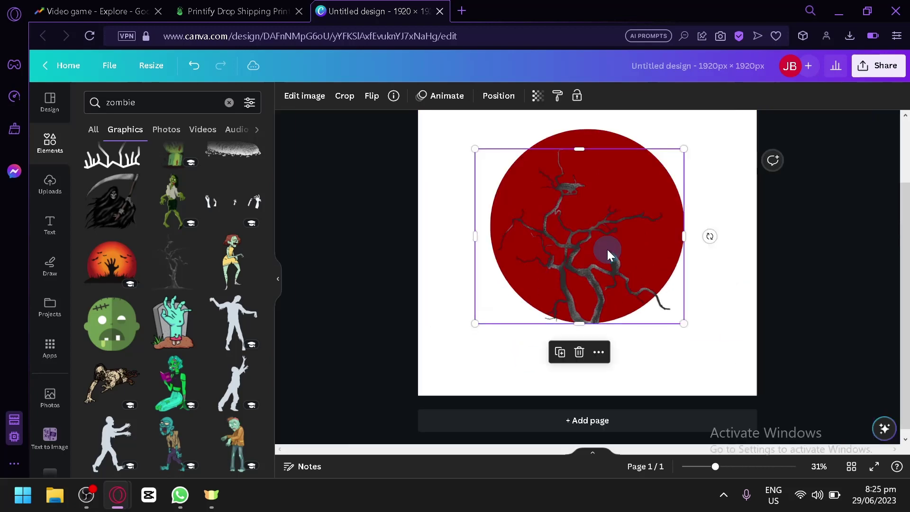
click(631, 346)
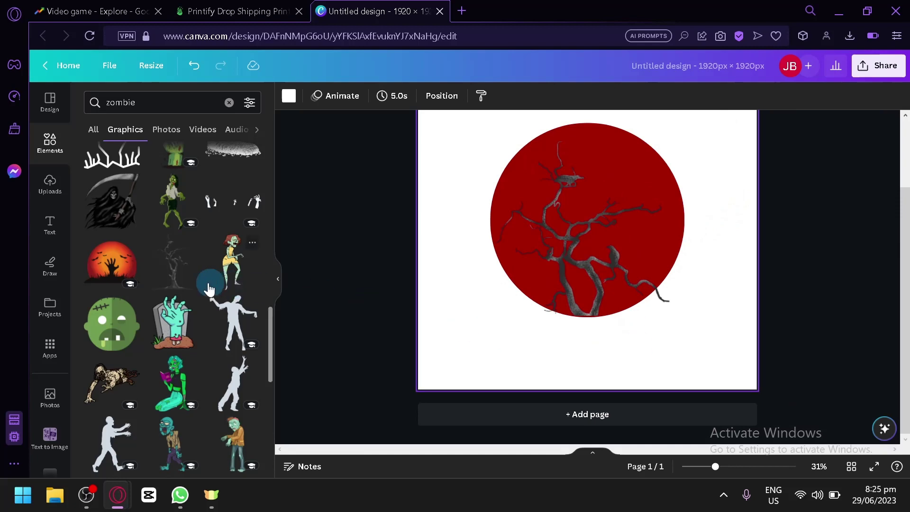
Add the black-and-white open-jawed skull graphic and place it over the red circle at about 455 × 507 px.
scroll(197, 284, down, 5)
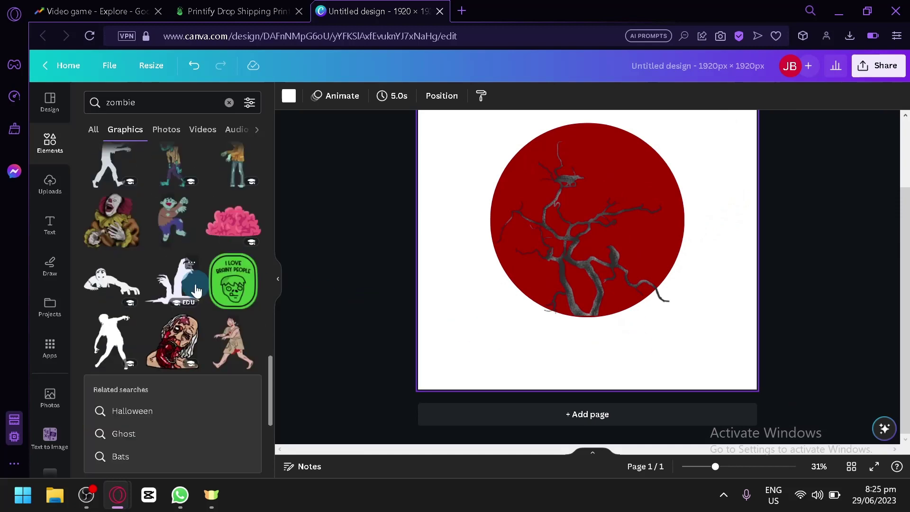
scroll(142, 262, down, 4)
scroll(142, 259, down, 5)
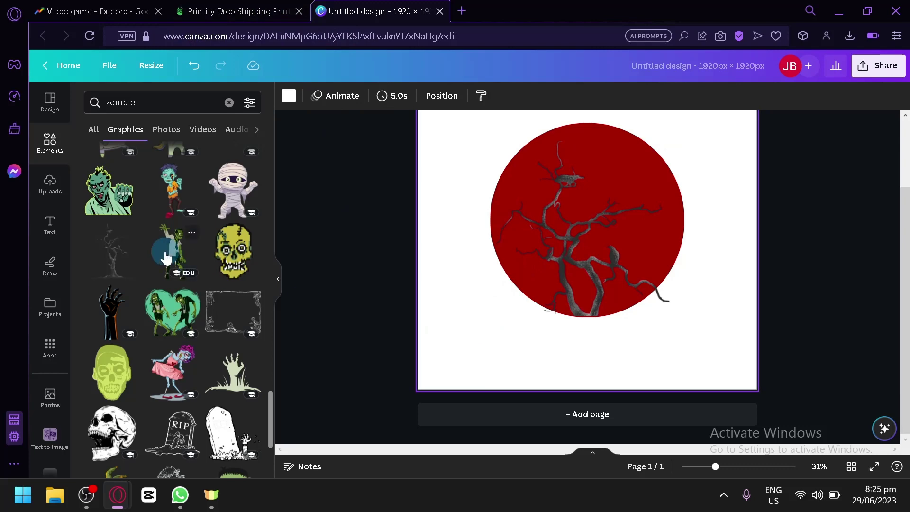
scroll(166, 258, down, 4)
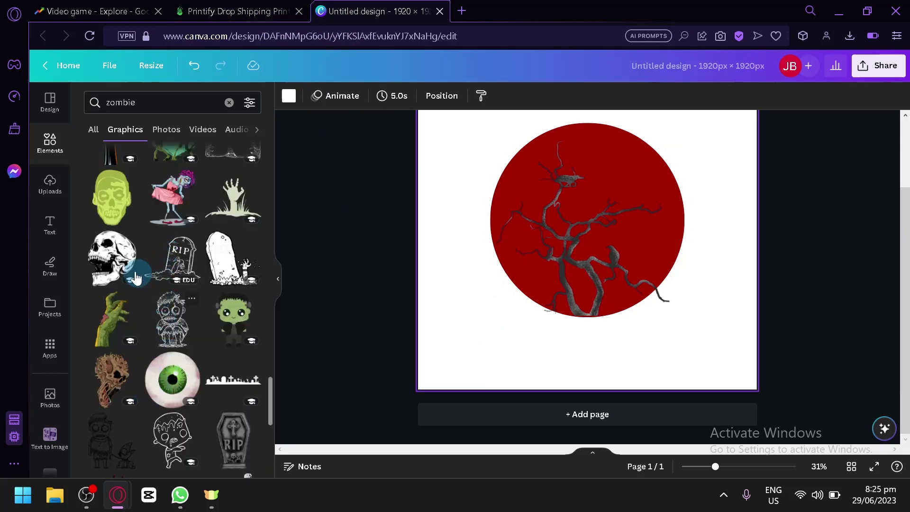
click(112, 258)
drag(526, 171, 462, 204)
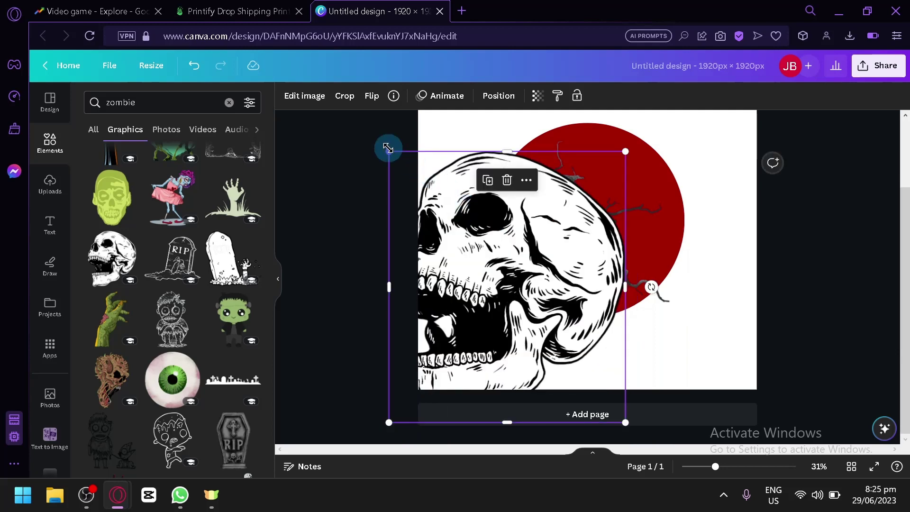
drag(388, 148, 548, 332)
drag(550, 380, 521, 221)
Flip the skull horizontally, enlarge it to about 683 × 760 px and centre it horizontally within the circle.
click(496, 97)
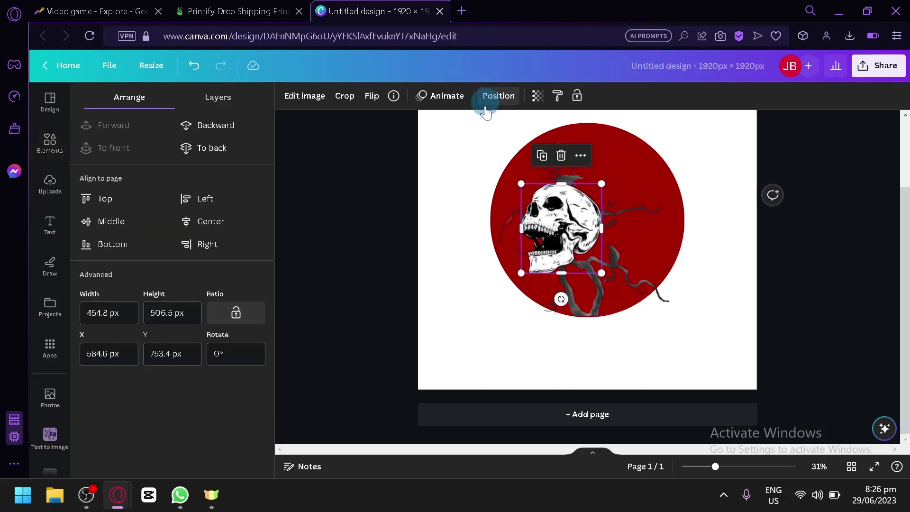
click(372, 96)
click(394, 125)
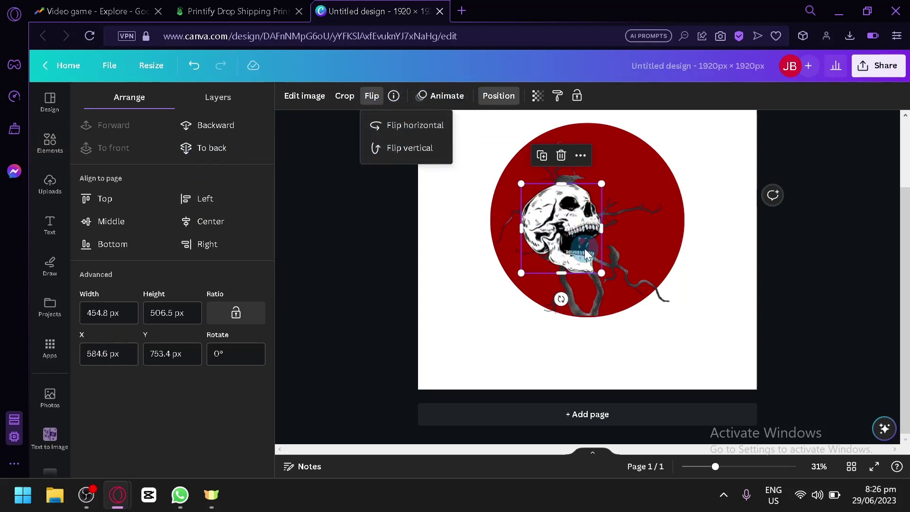
mouse_move(588, 254)
mouse_down()
mouse_move(584, 215)
mouse_move(639, 280)
mouse_move(599, 245)
mouse_up()
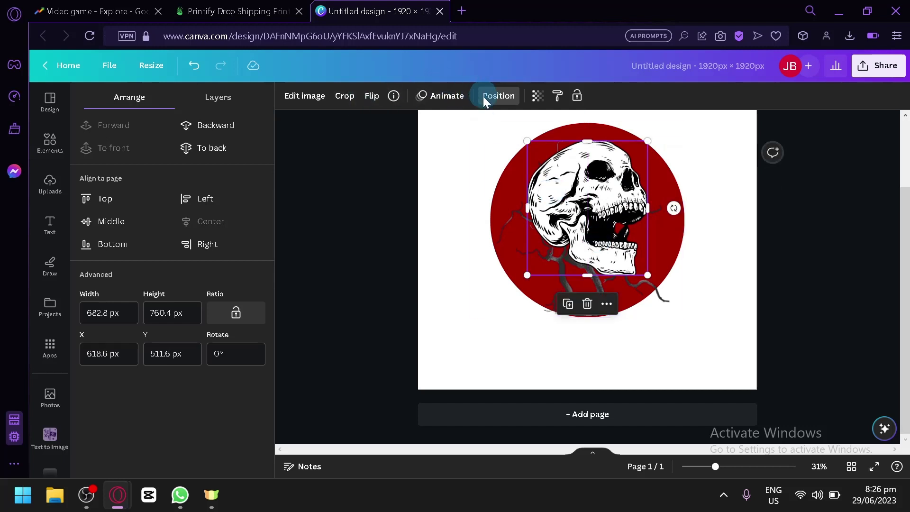
click(535, 97)
mouse_move(538, 141)
mouse_down()
mouse_move(482, 145)
mouse_move(539, 142)
mouse_up()
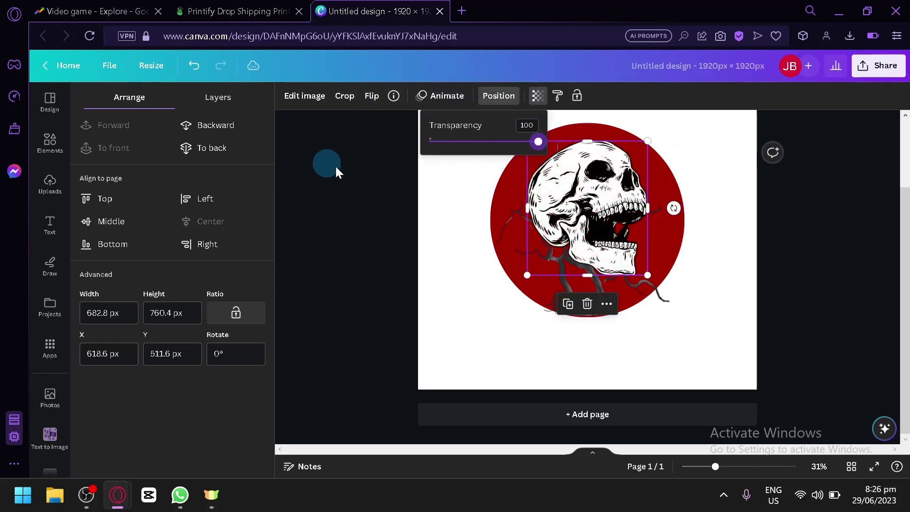
click(332, 165)
Set the skull image's brightness to -100 and its contrast to -61.
click(308, 97)
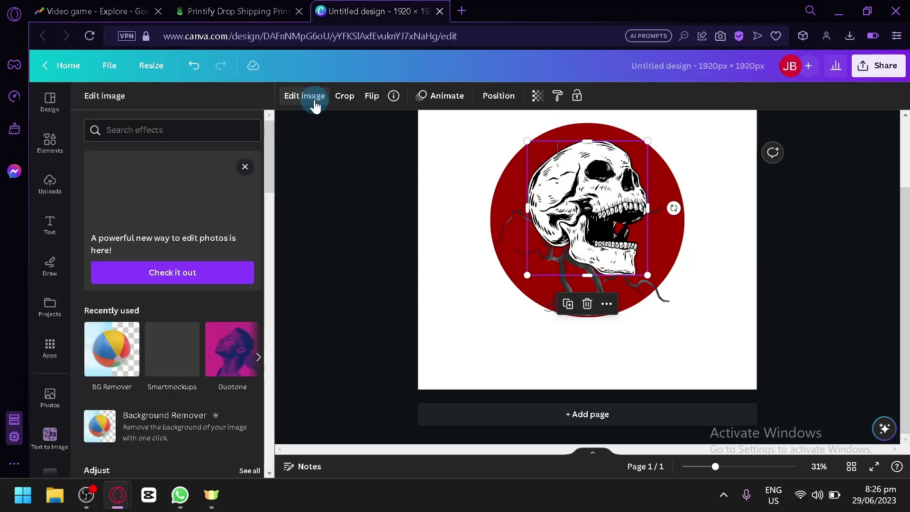
scroll(203, 303, down, 4)
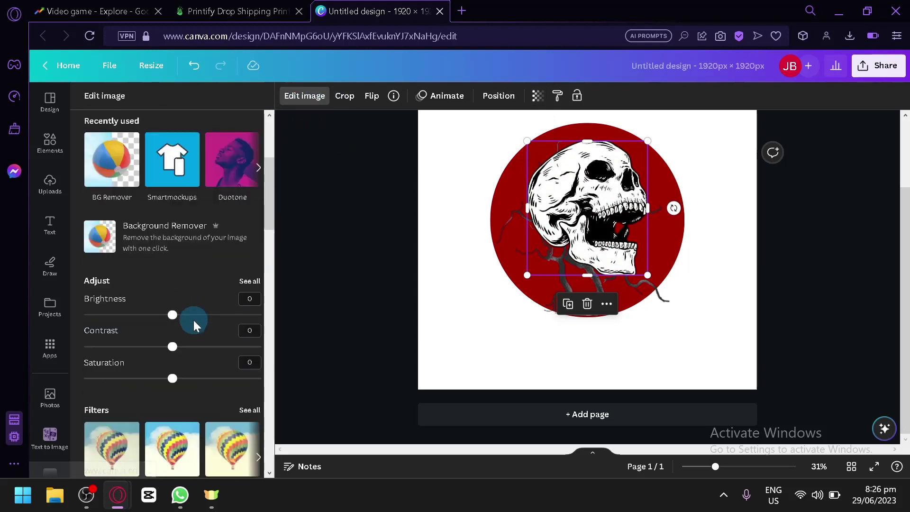
drag(173, 322, 59, 322)
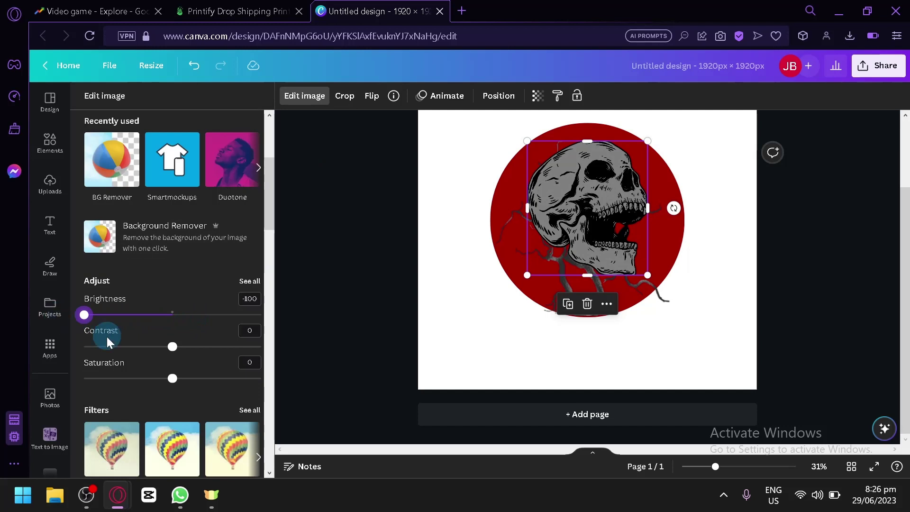
drag(173, 347, 256, 360)
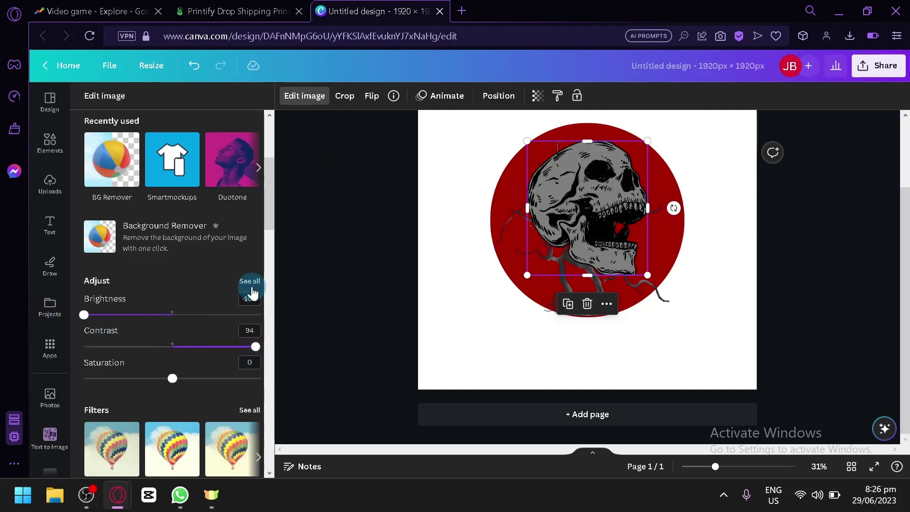
click(250, 283)
drag(228, 182, 118, 182)
Set the skull image's tint to -1, blur to 8, X-Process to 53 and warmth to 29.
drag(173, 242, 204, 298)
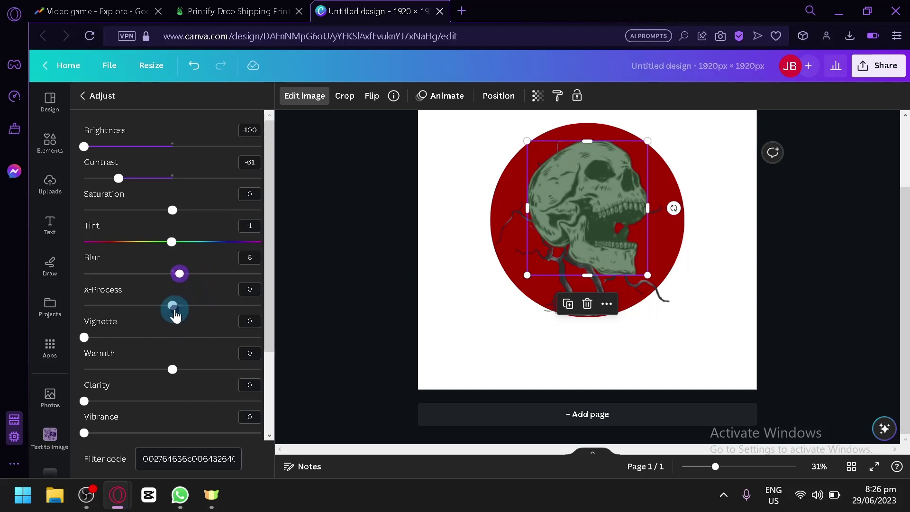
drag(175, 315, 223, 327)
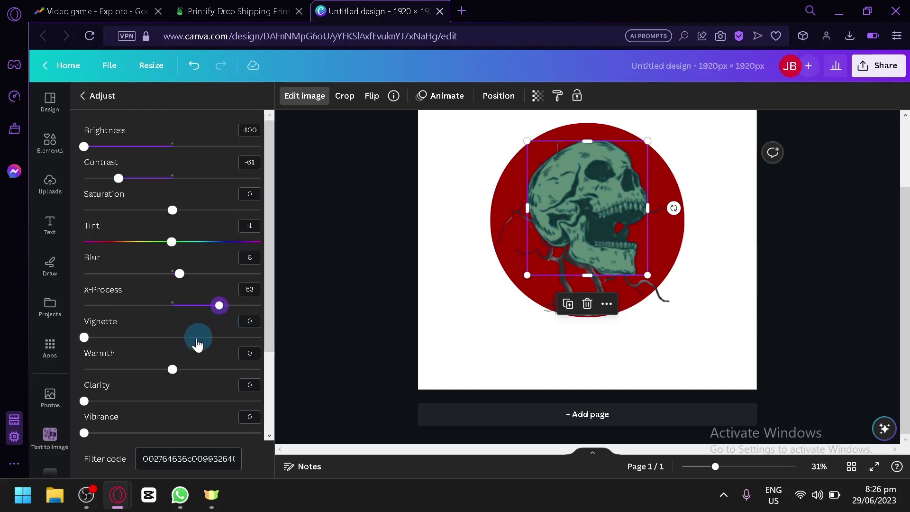
mouse_move(172, 377)
mouse_down()
mouse_move(140, 374)
mouse_move(187, 373)
mouse_up()
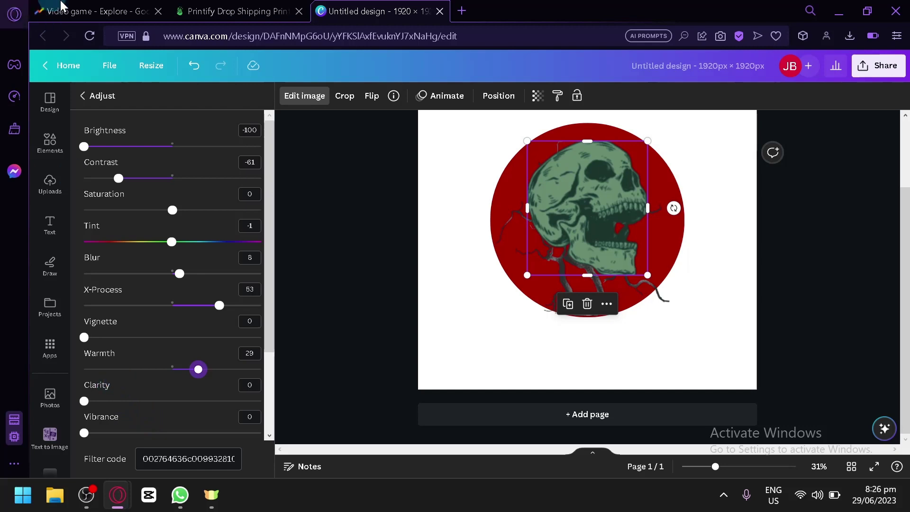
Switch to Google Trends to review the "Video game" results, and return to the Canva design.
click(95, 11)
scroll(386, 218, up, 4)
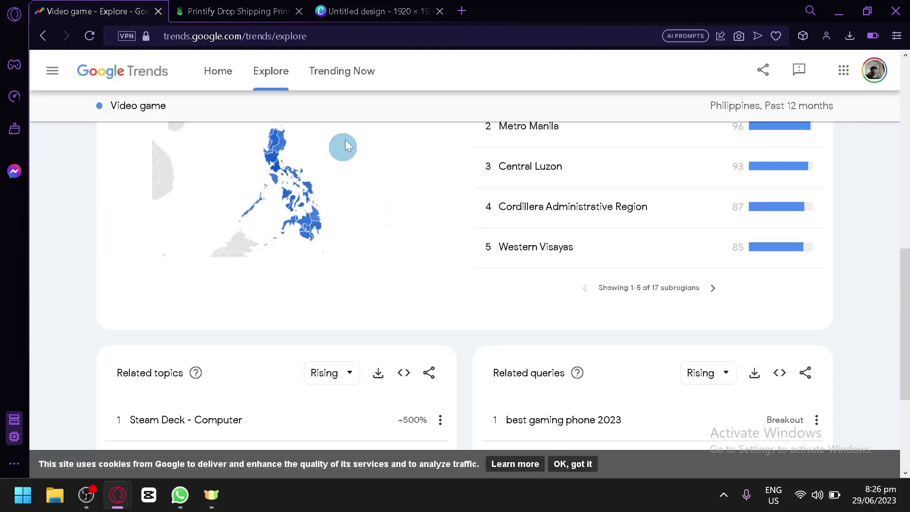
click(375, 11)
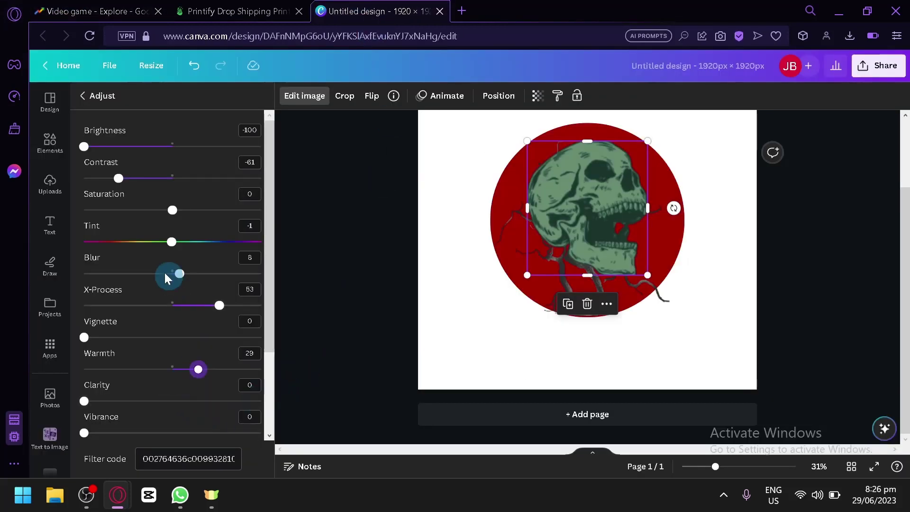
Set the skull image's blur to 0, X-Process to 31, vignette to 48 and warmth to 8.
drag(181, 278, 175, 278)
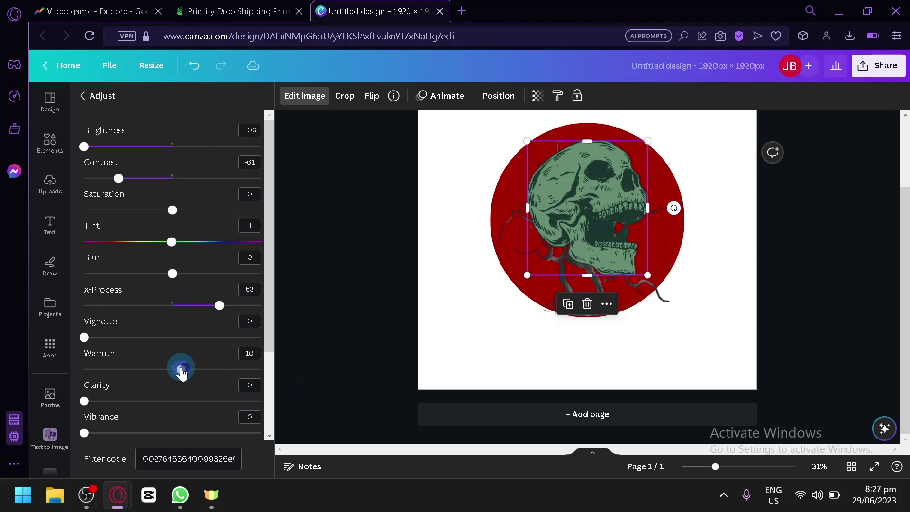
drag(182, 372, 179, 371)
drag(122, 338, 174, 306)
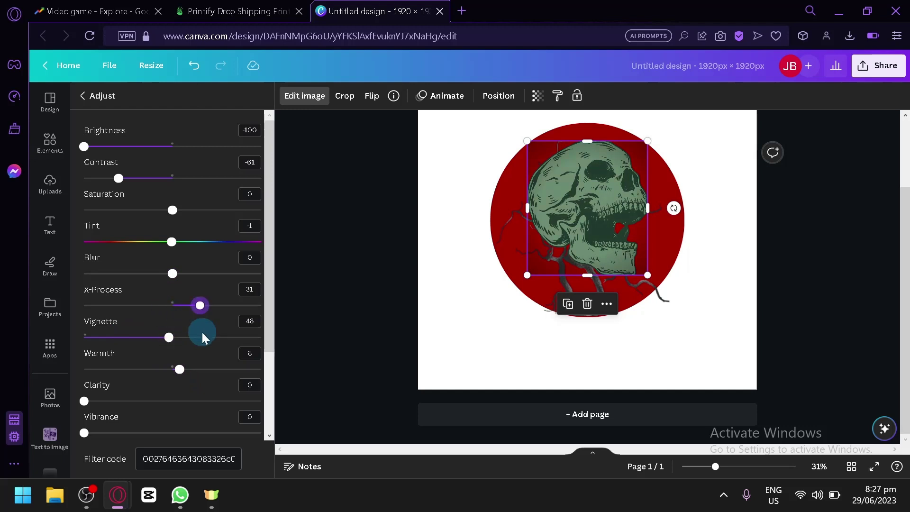
Try the skull image's clarity at 100, test its vibrance and highlights adjustments, and leave the image adjustments.
scroll(197, 406, down, 2)
drag(89, 309, 328, 322)
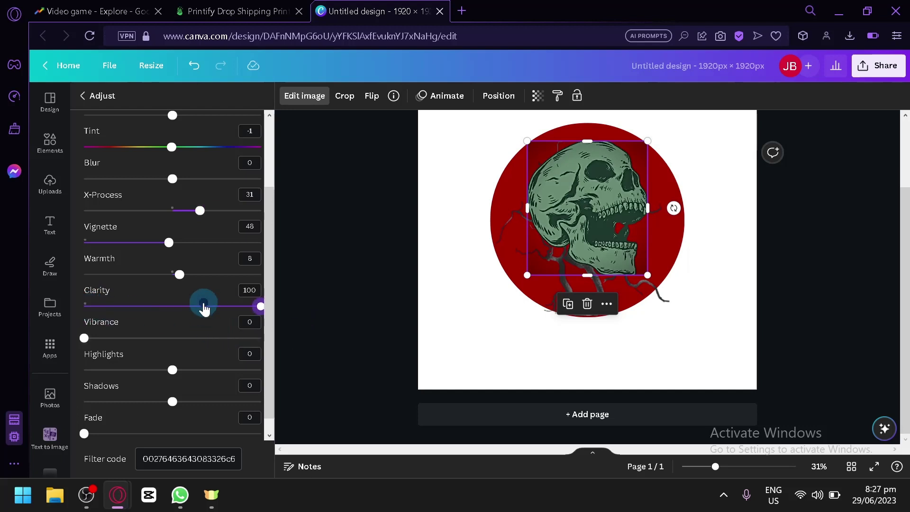
drag(203, 307, 2, 283)
drag(84, 334, 7, 392)
drag(166, 379, 306, 382)
click(369, 351)
Send the skull one layer backward, behind the tree.
click(582, 210)
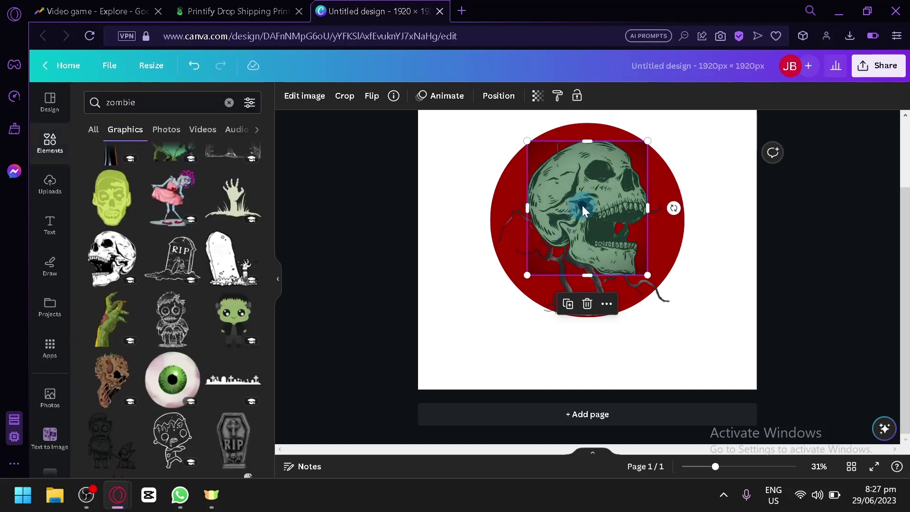
click(499, 96)
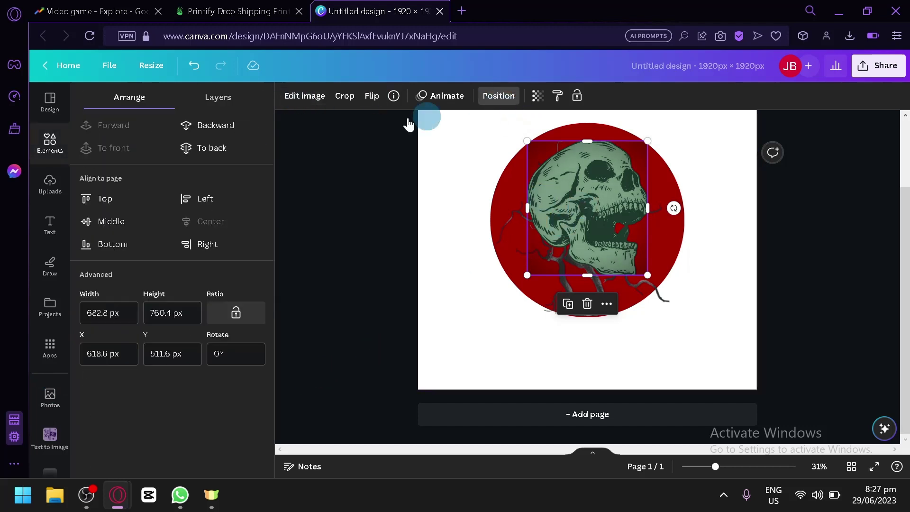
click(212, 137)
click(233, 136)
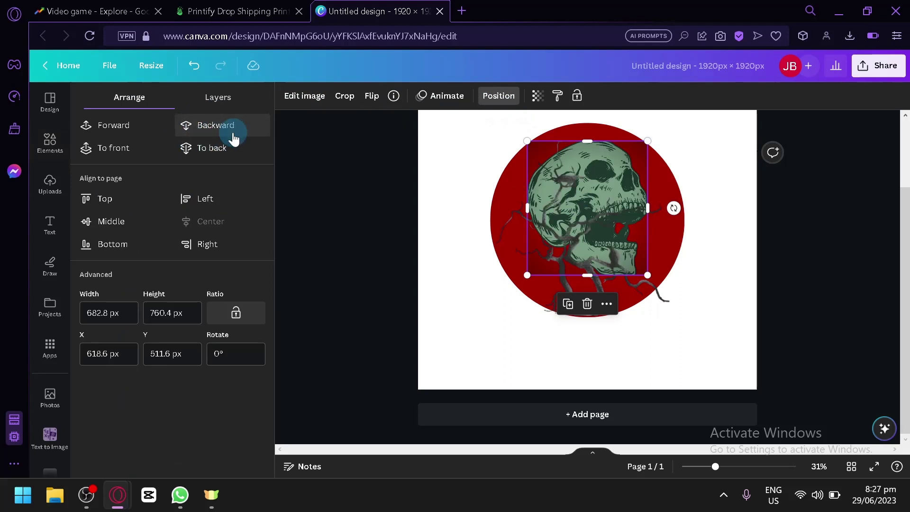
Enlarge the skull to about 811 × 903 px and shift it up within the red circle.
click(608, 204)
drag(648, 275, 671, 301)
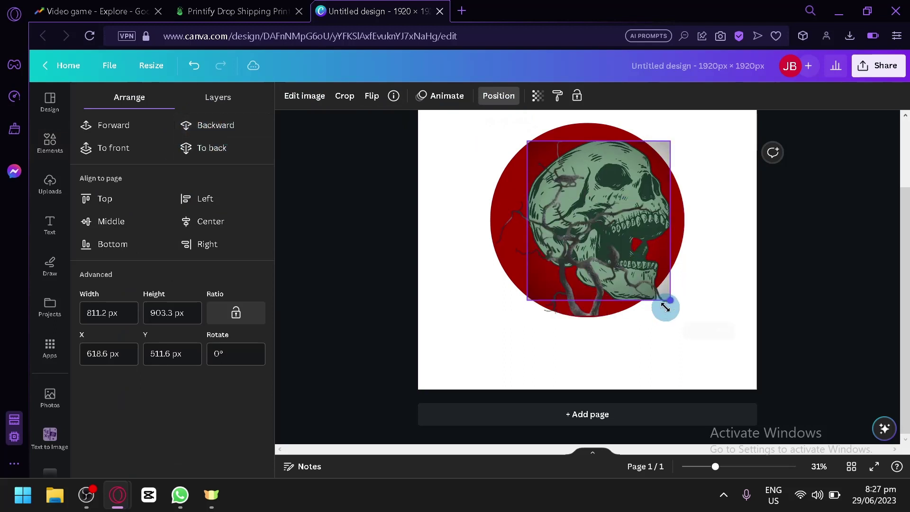
mouse_move(635, 260)
mouse_down()
mouse_move(624, 260)
mouse_move(629, 250)
mouse_up()
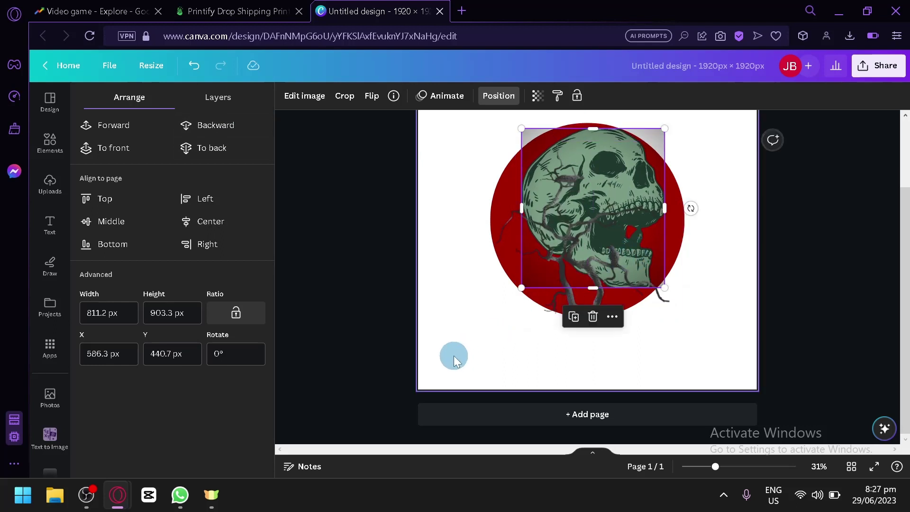
Delete the skull and place the dark red zombie hand graphic at the lower middle of the circle, about 416 × 768 px.
key(Delete)
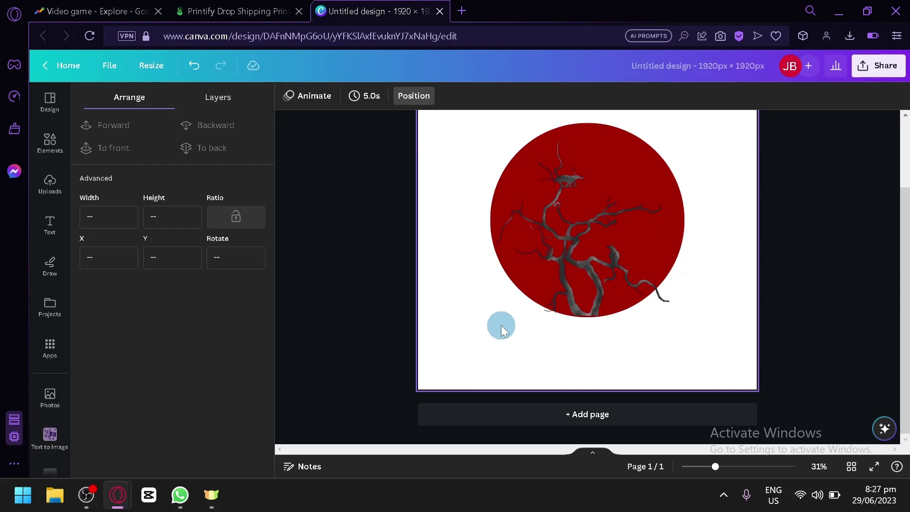
click(408, 258)
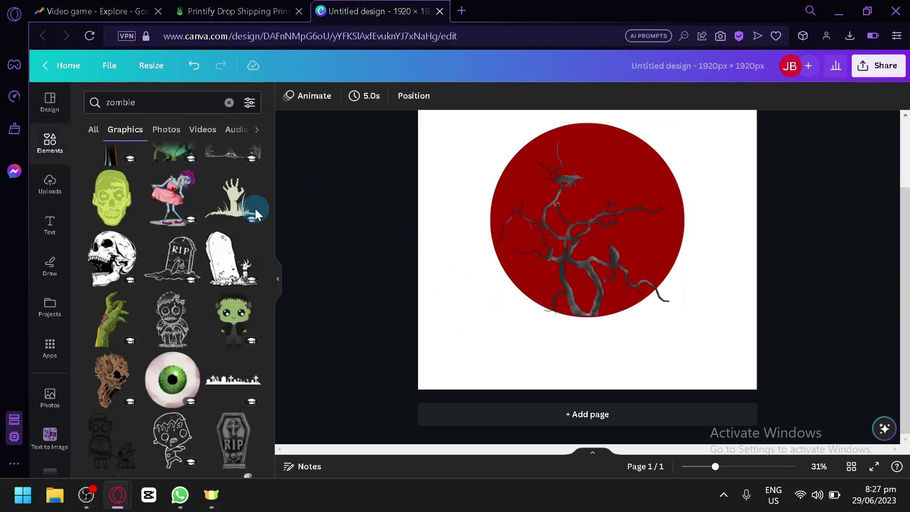
scroll(192, 299, down, 2)
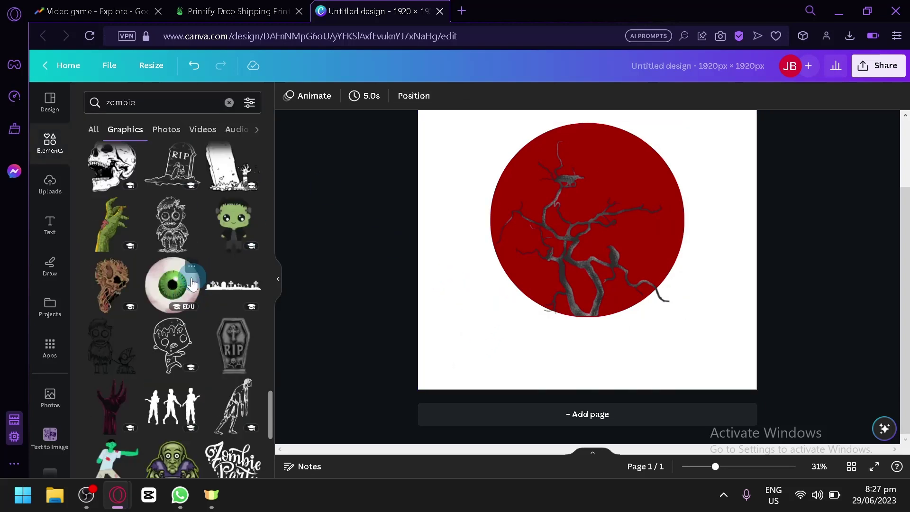
scroll(190, 278, down, 2)
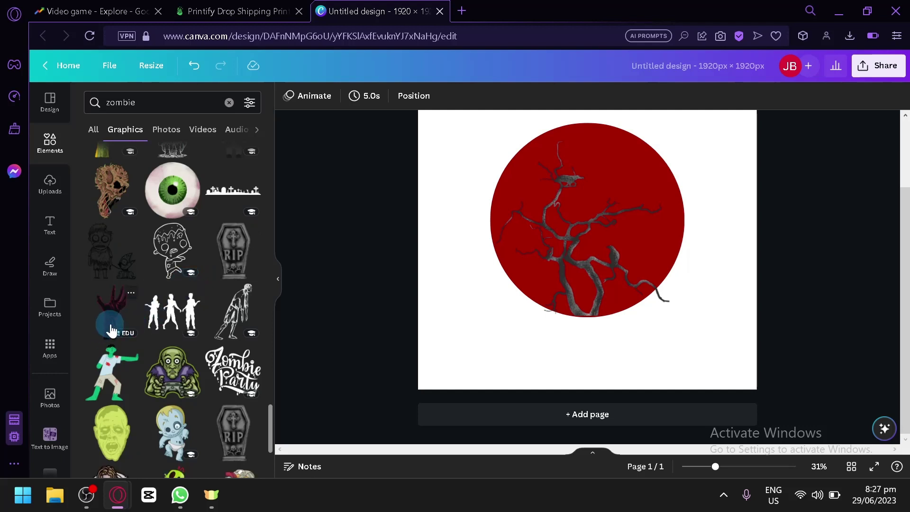
drag(111, 331, 583, 223)
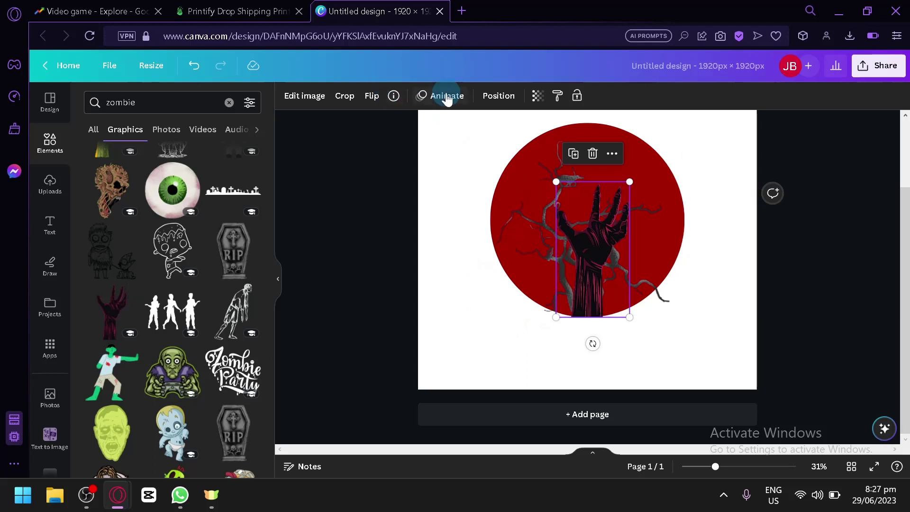
Layer the zombie hand between the red circle and the tree.
click(482, 99)
click(229, 148)
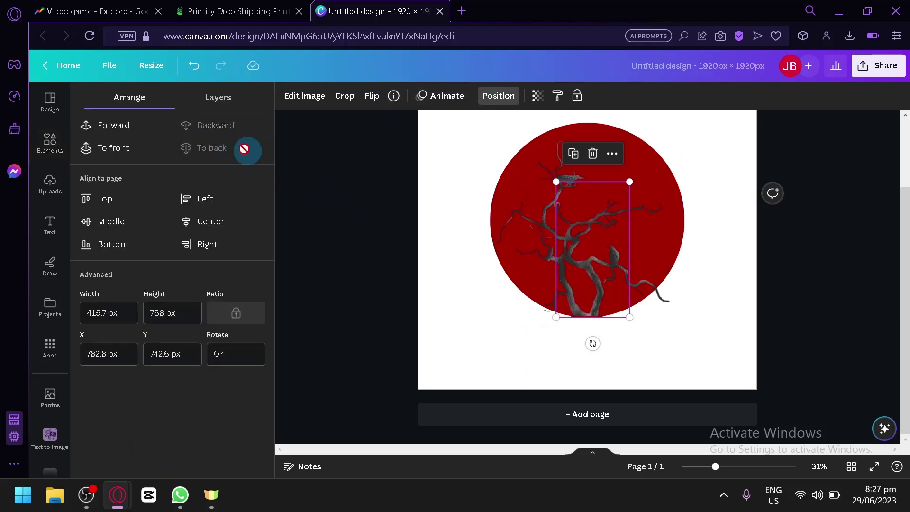
click(125, 126)
click(326, 223)
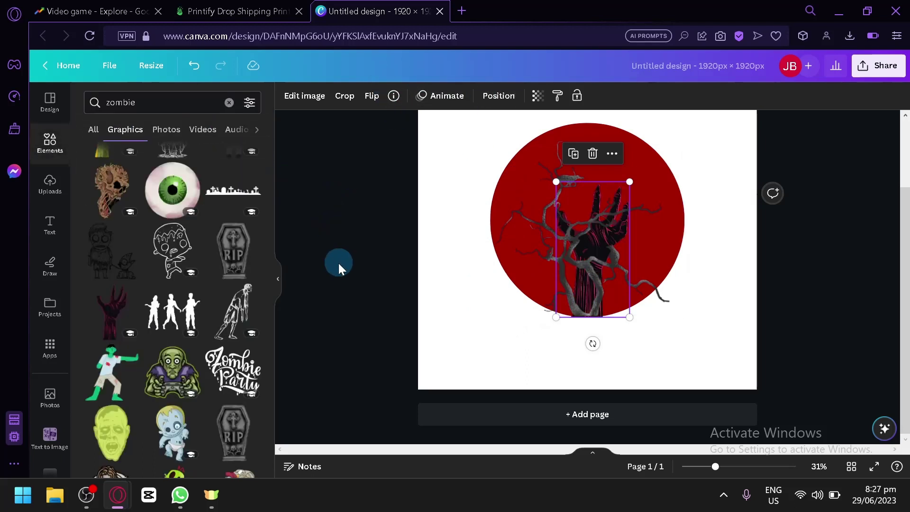
Extend the tree's crop downward past the page's bottom edge to include its trunk, and shift the tree slightly left.
click(554, 221)
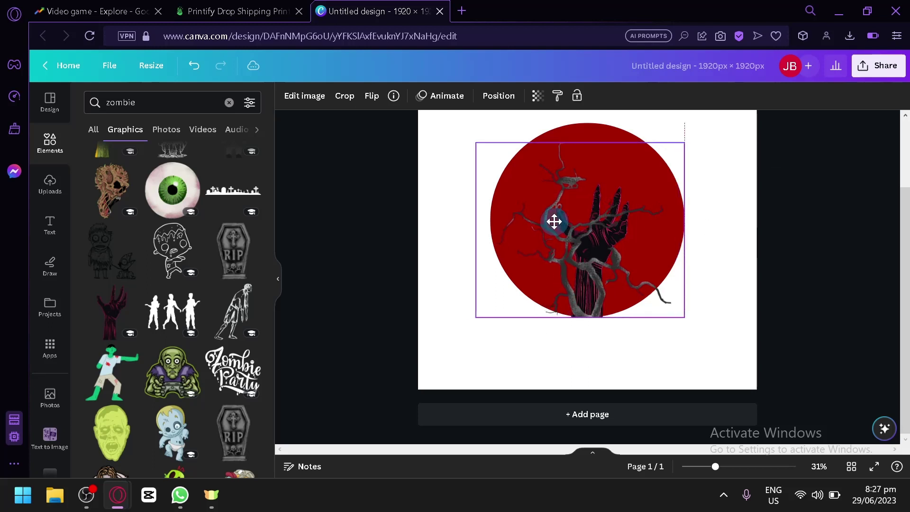
drag(555, 221, 550, 221)
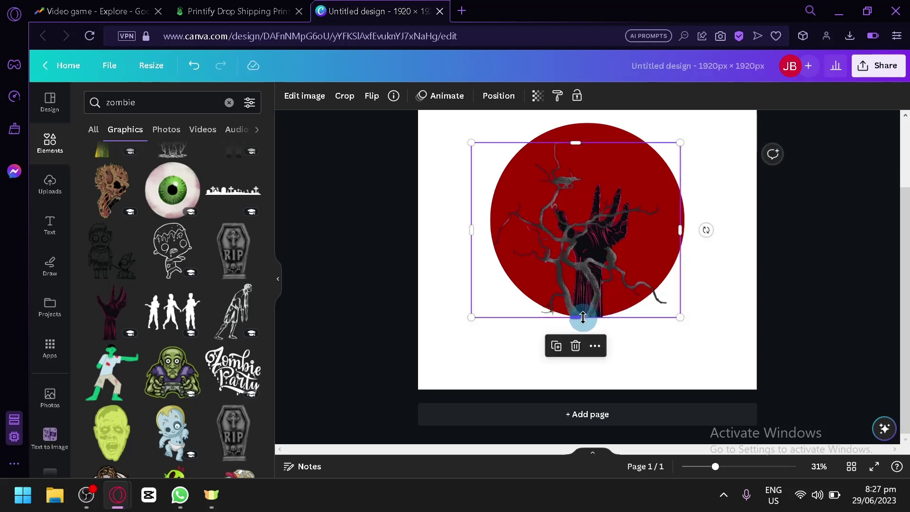
drag(583, 317, 575, 405)
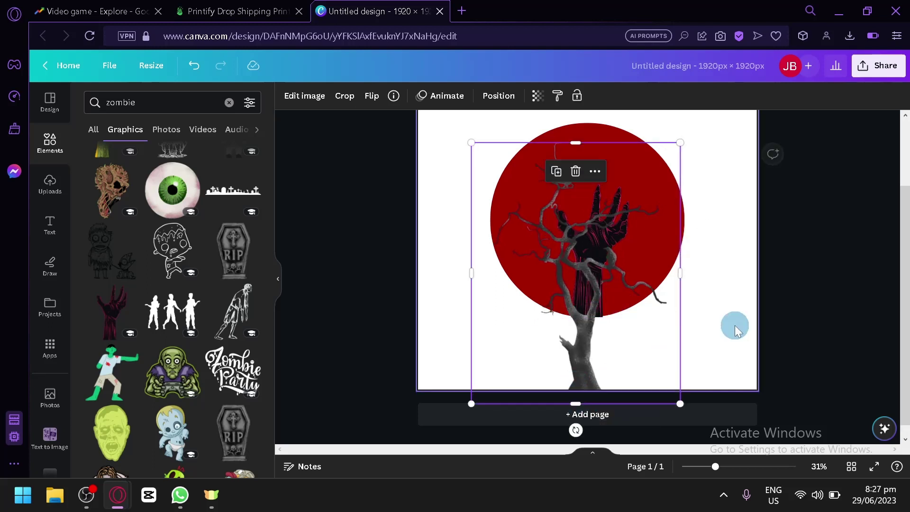
click(734, 326)
drag(626, 320, 614, 324)
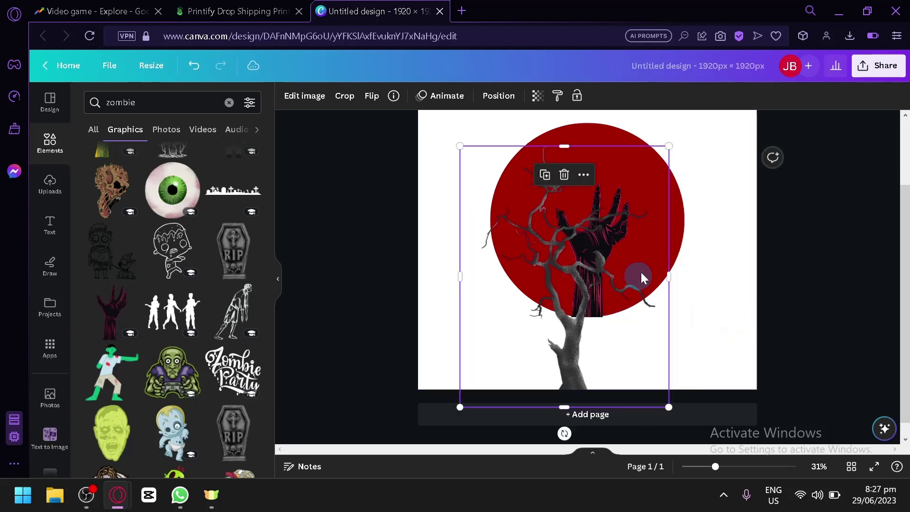
Nudge the zombie hand slightly up and left, and move the tree back toward the hand.
click(615, 240)
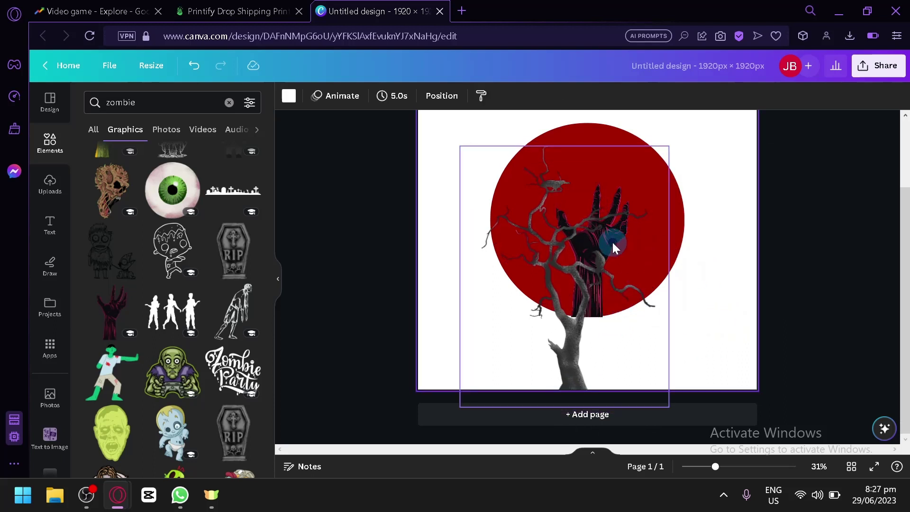
drag(612, 240, 599, 223)
drag(525, 335, 591, 328)
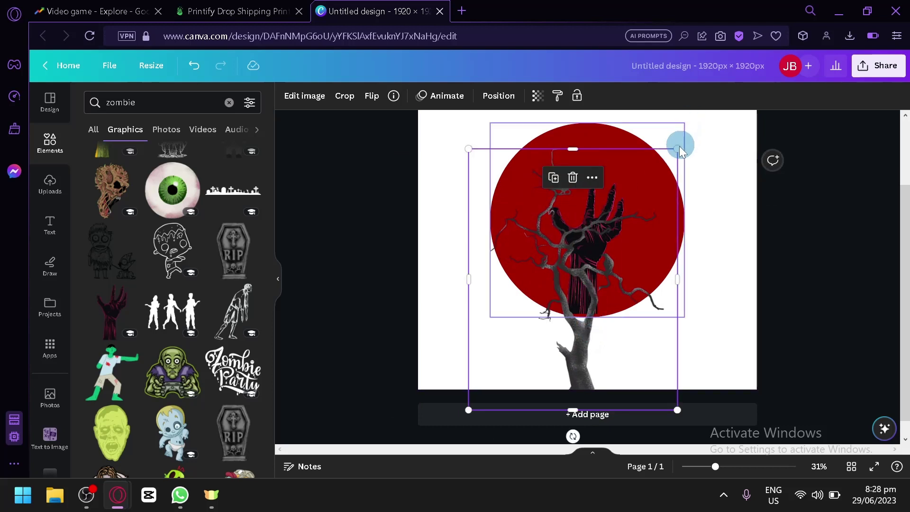
Enlarge the tree to about 1587 × 1985 px and position its trunk over the zombie hand's wrist.
drag(681, 146, 721, 97)
drag(651, 251, 622, 248)
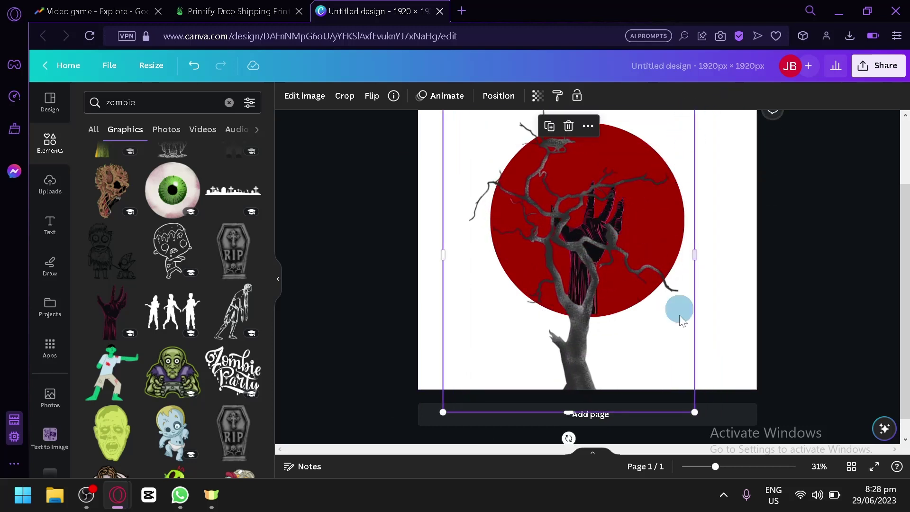
drag(697, 414, 726, 444)
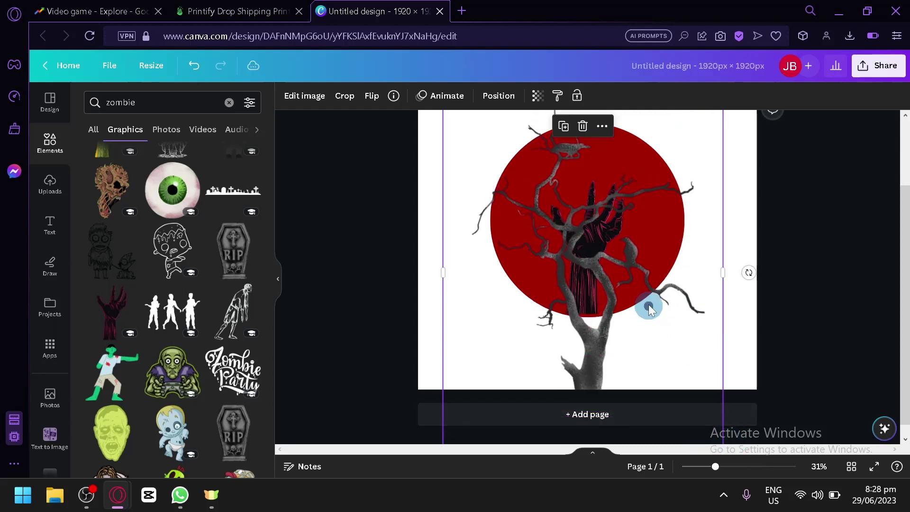
drag(650, 305, 622, 256)
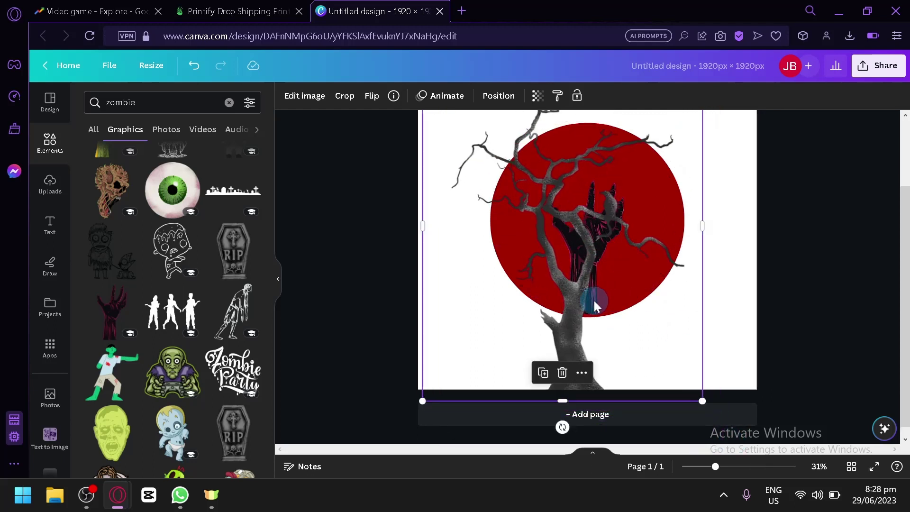
drag(522, 259, 584, 274)
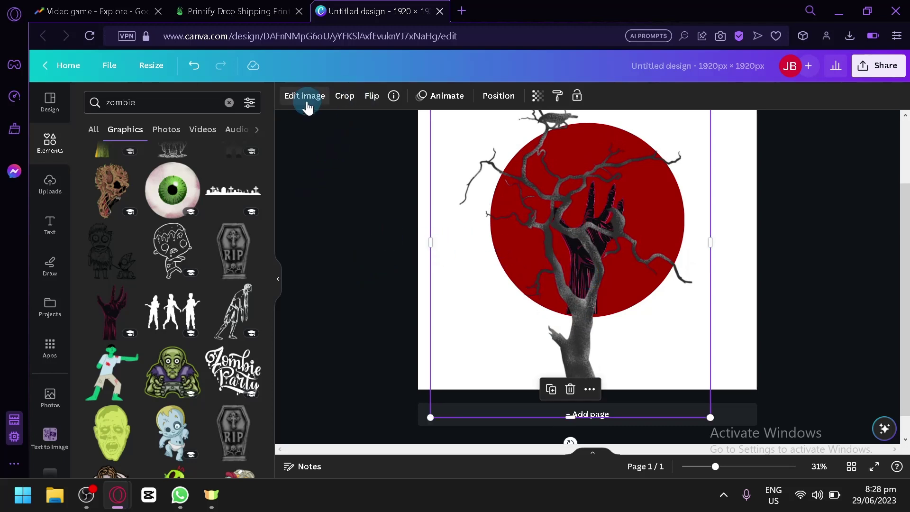
Select the zombie hand's layer and move the hand down so its base meets the circle's bottom edge.
click(500, 95)
click(211, 97)
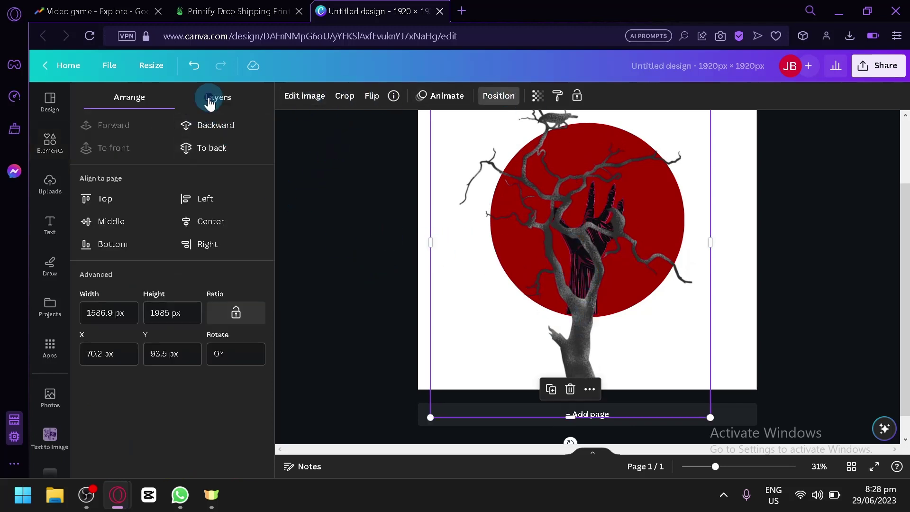
click(160, 97)
click(193, 98)
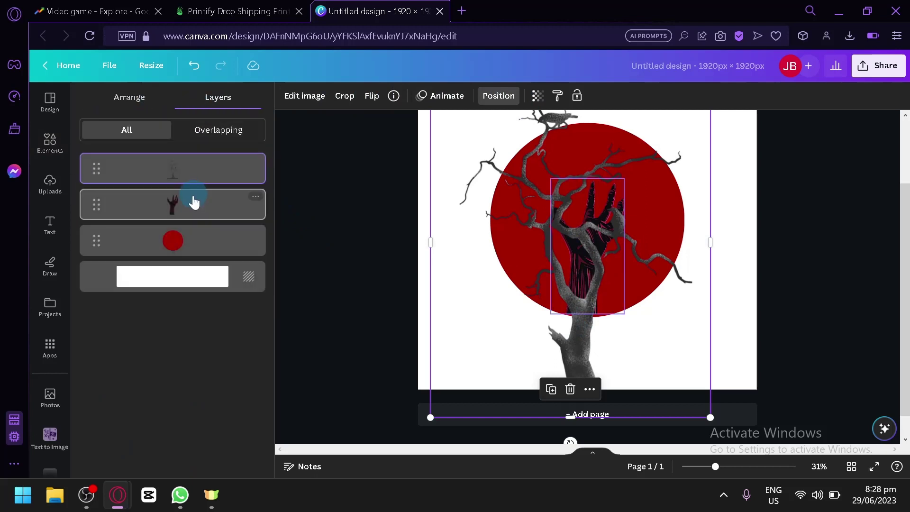
click(193, 204)
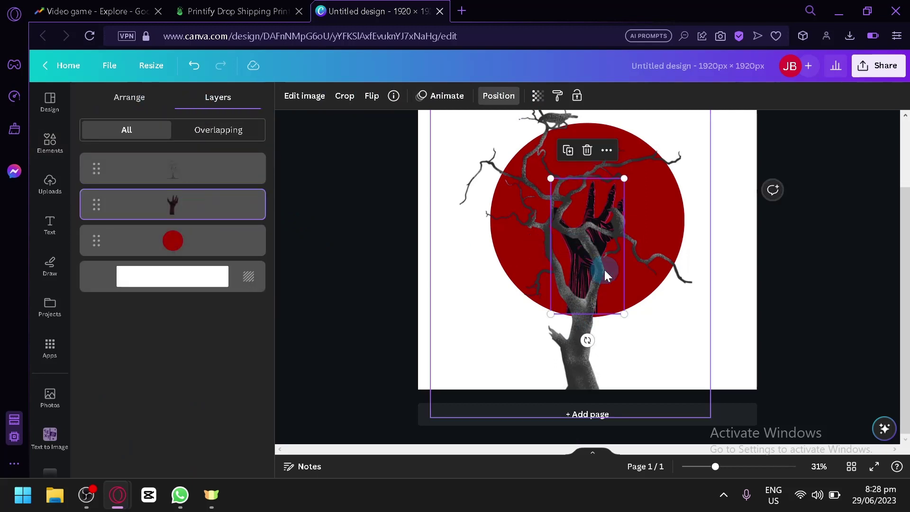
mouse_move(602, 272)
mouse_down()
mouse_move(604, 287)
mouse_move(602, 262)
mouse_move(601, 272)
mouse_up()
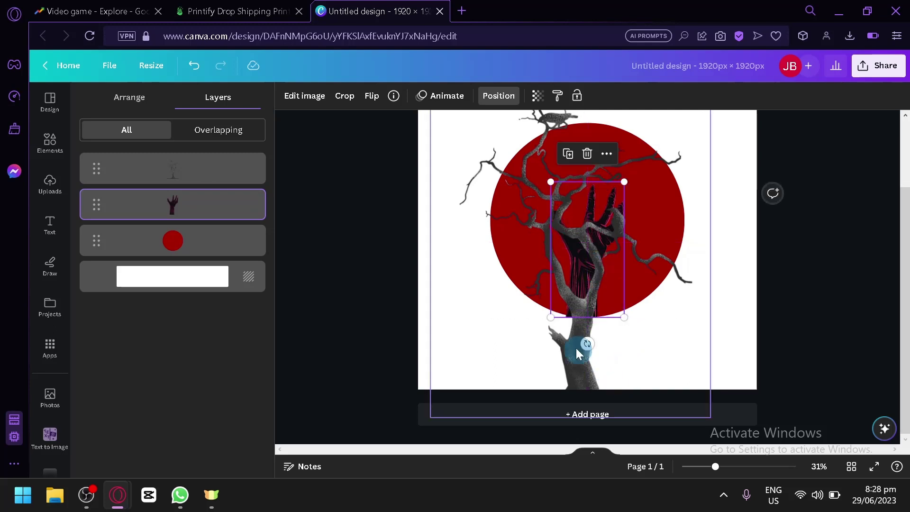
double_click(596, 321)
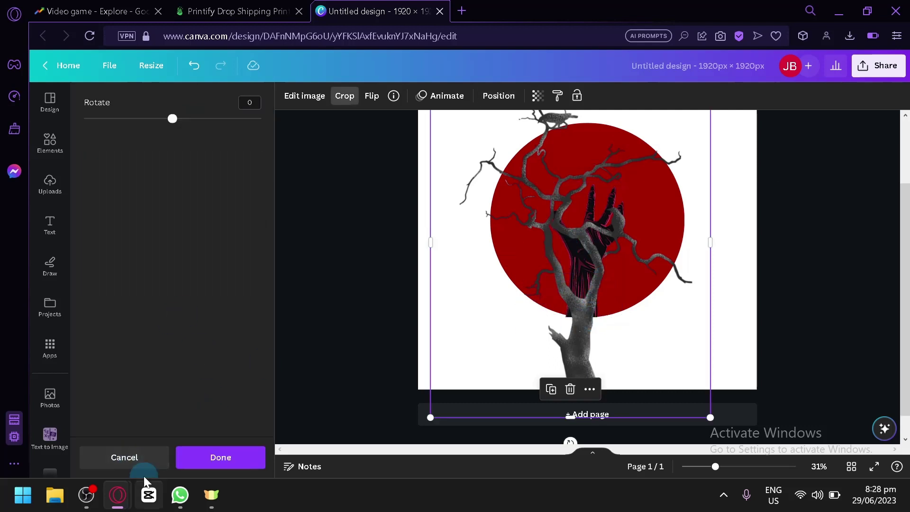
click(493, 96)
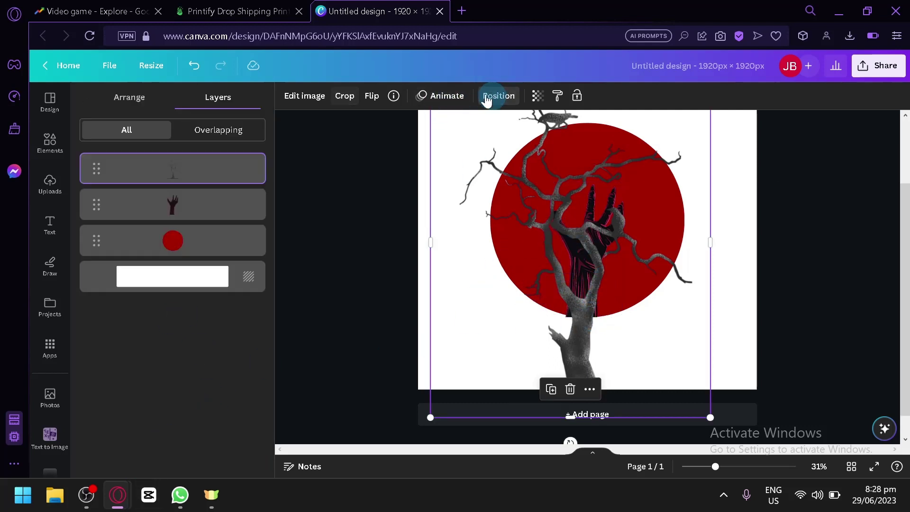
click(195, 215)
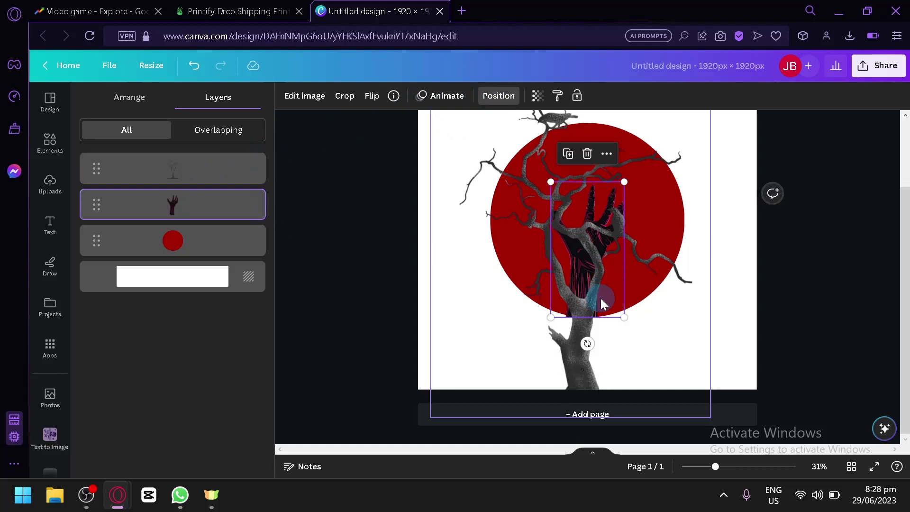
scroll(602, 303, up, 5)
double_click(626, 321)
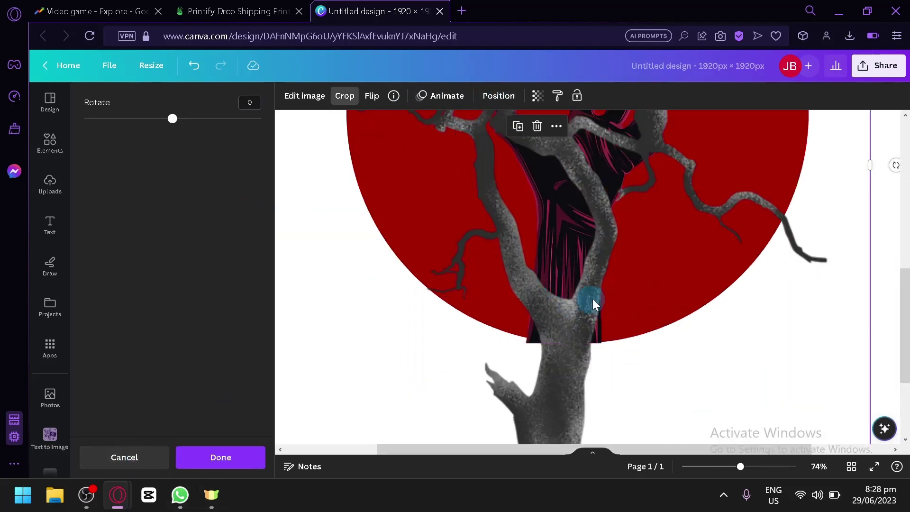
click(133, 456)
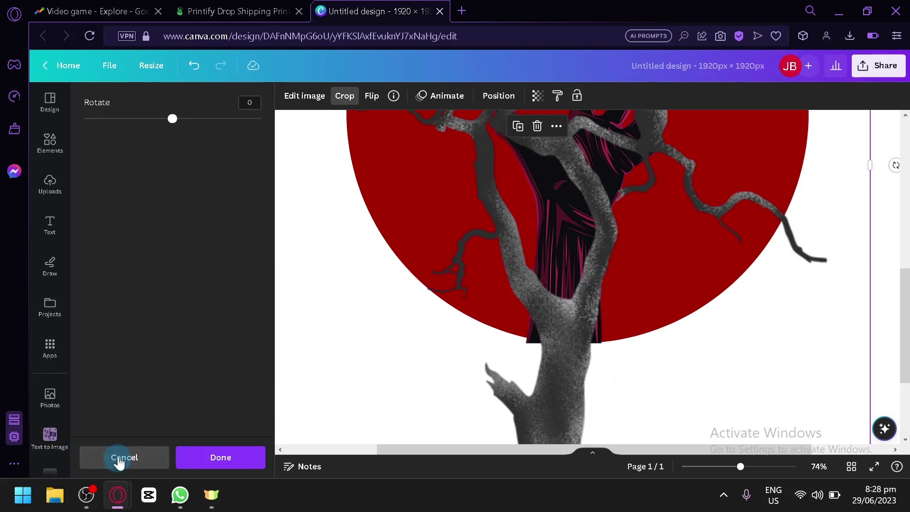
click(119, 461)
Move the tree right so its trunk sits over the zombie hand on the red circle.
click(601, 345)
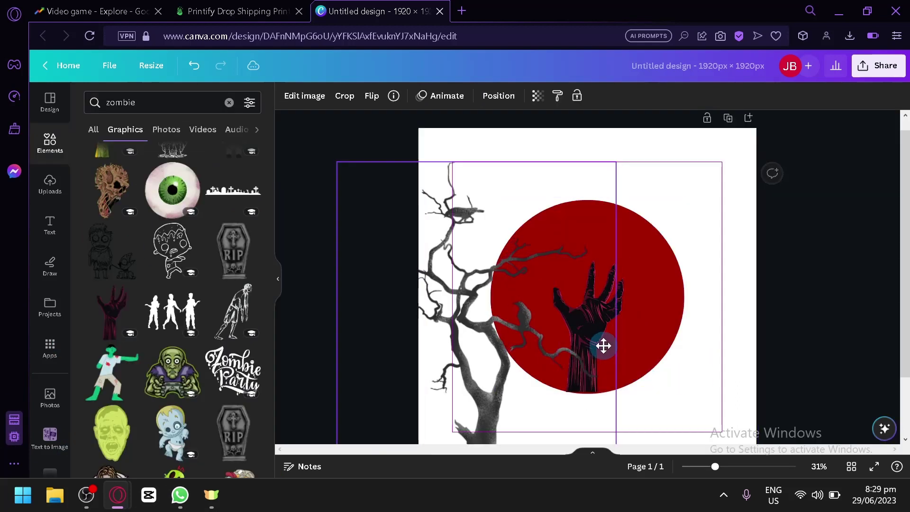
drag(603, 346, 700, 349)
click(724, 365)
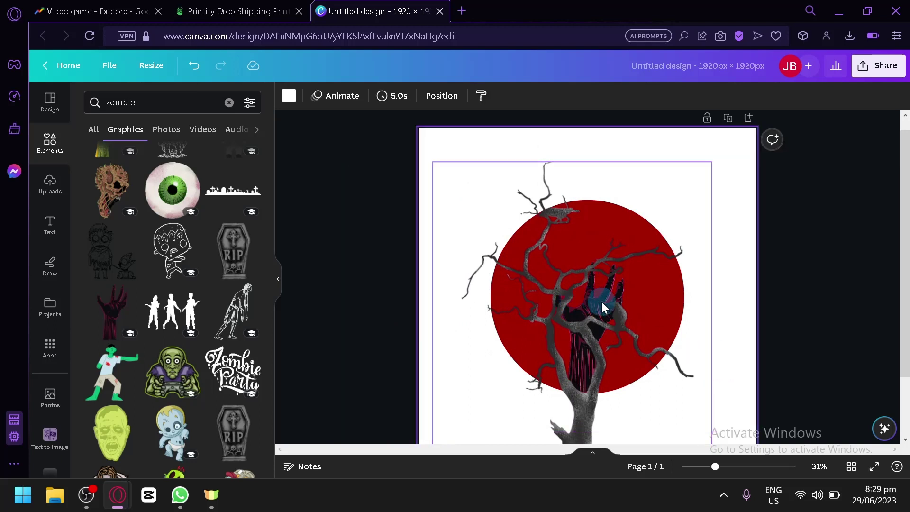
Lower the tree's transparency value to 77.
click(603, 306)
scroll(671, 312, down, 2)
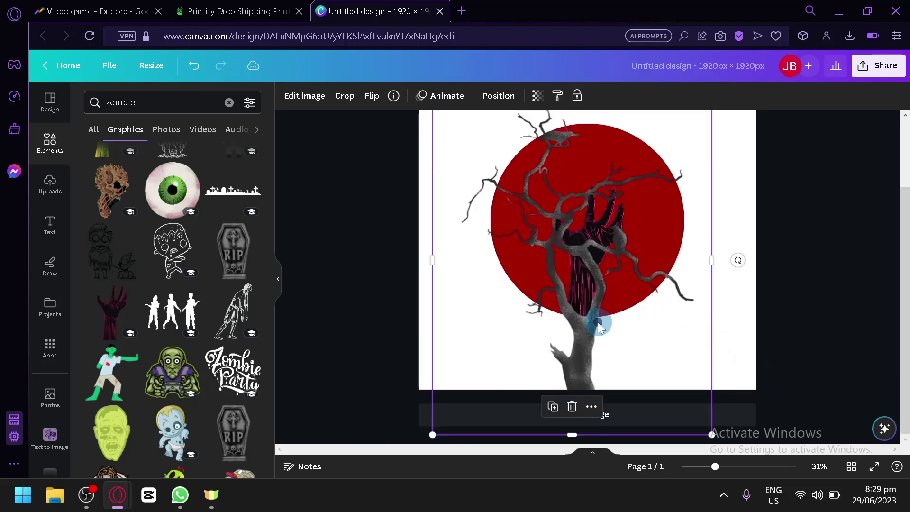
click(502, 97)
click(437, 95)
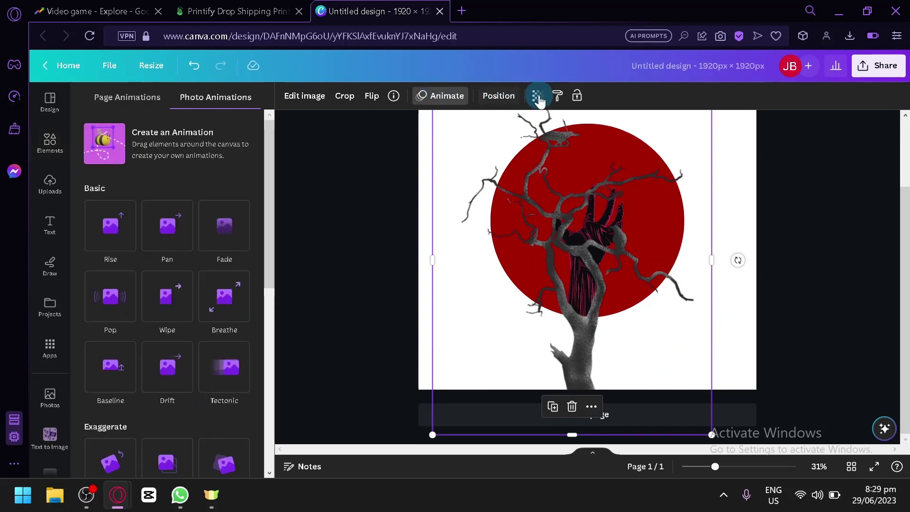
click(537, 96)
drag(483, 140, 504, 142)
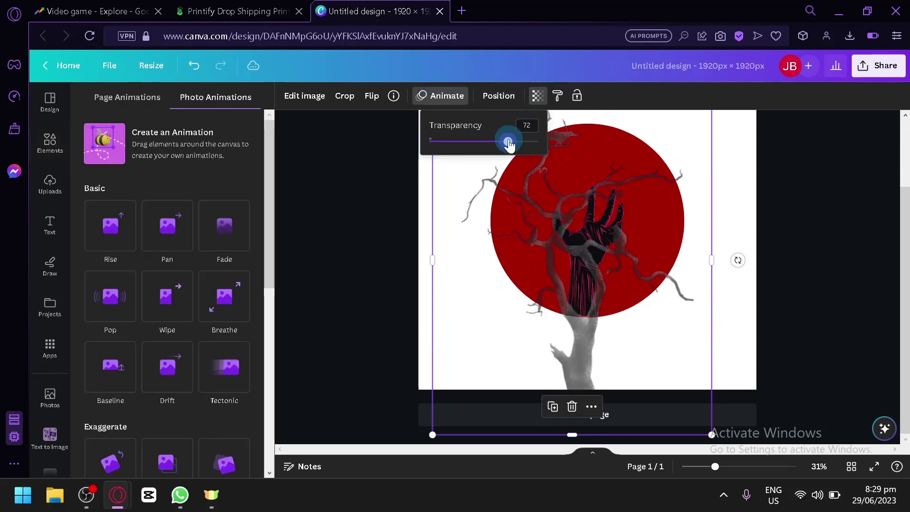
click(735, 332)
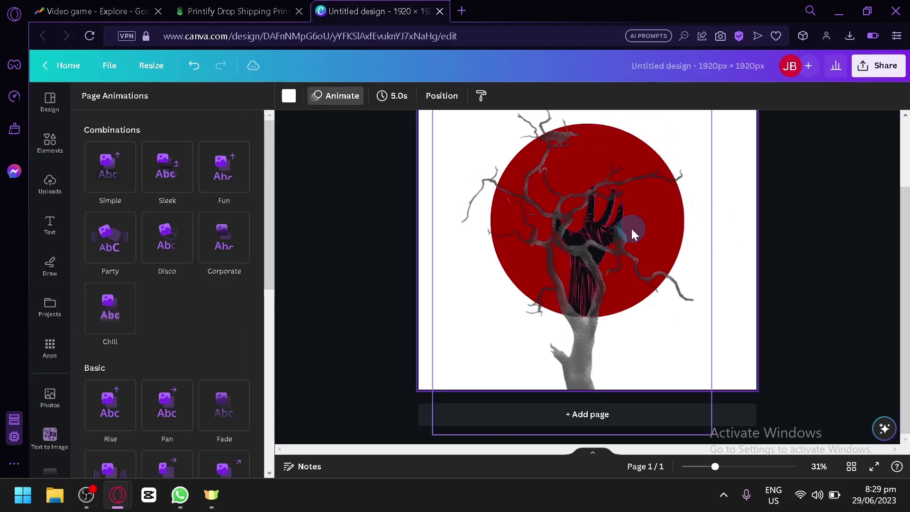
Select the circle's layer, try white and black as its fill colour, and return it to dark red.
click(491, 203)
click(443, 95)
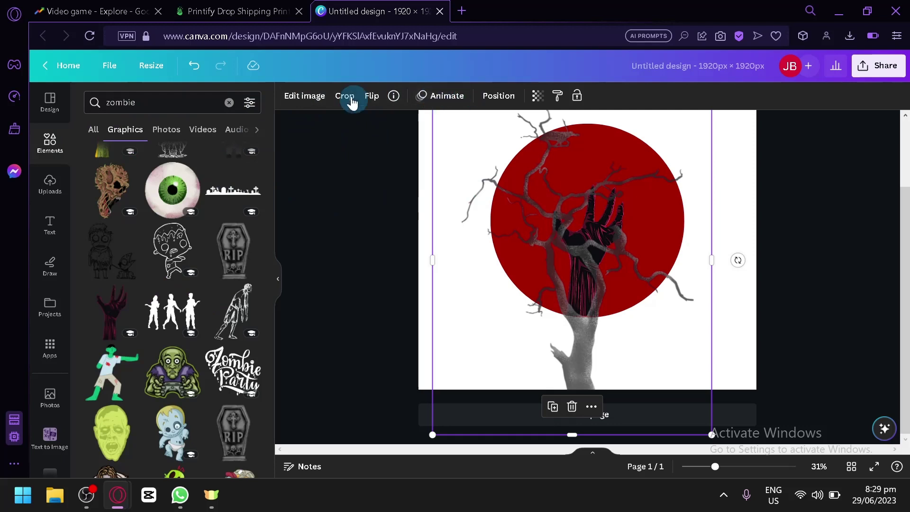
click(498, 96)
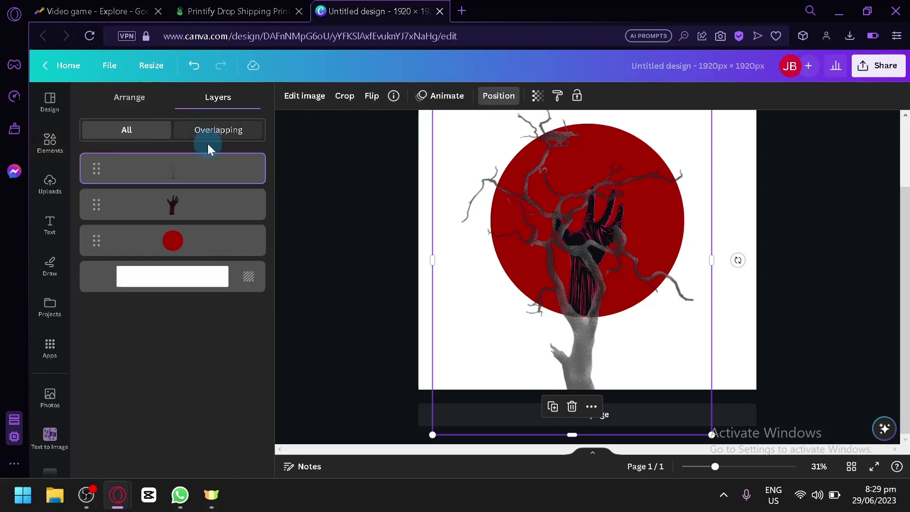
click(183, 251)
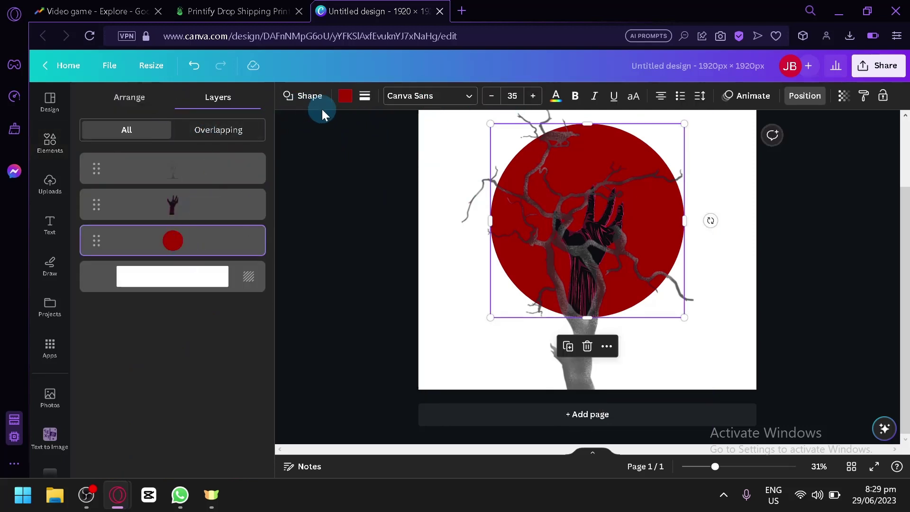
click(346, 99)
click(188, 166)
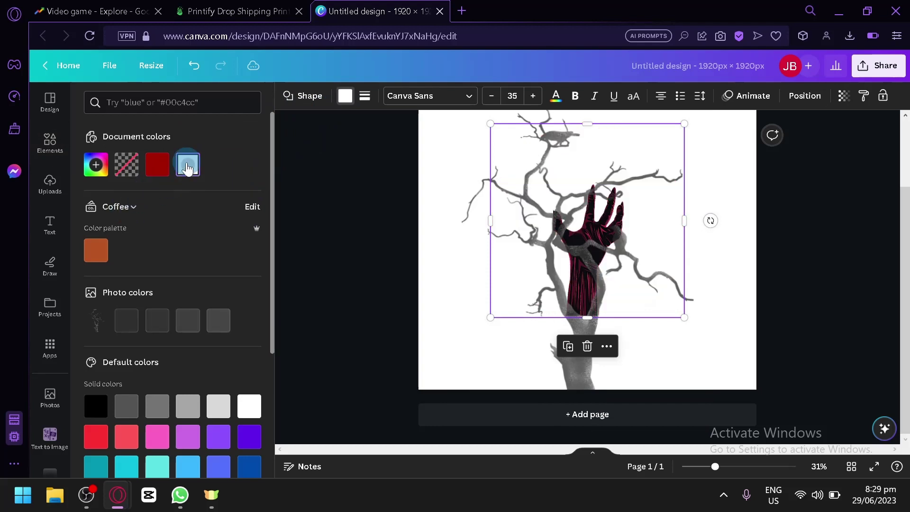
click(158, 165)
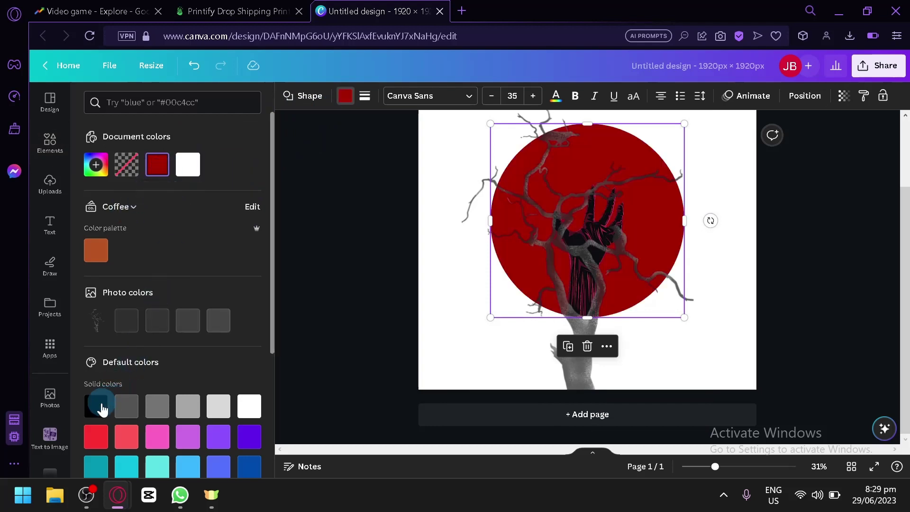
click(102, 410)
click(158, 165)
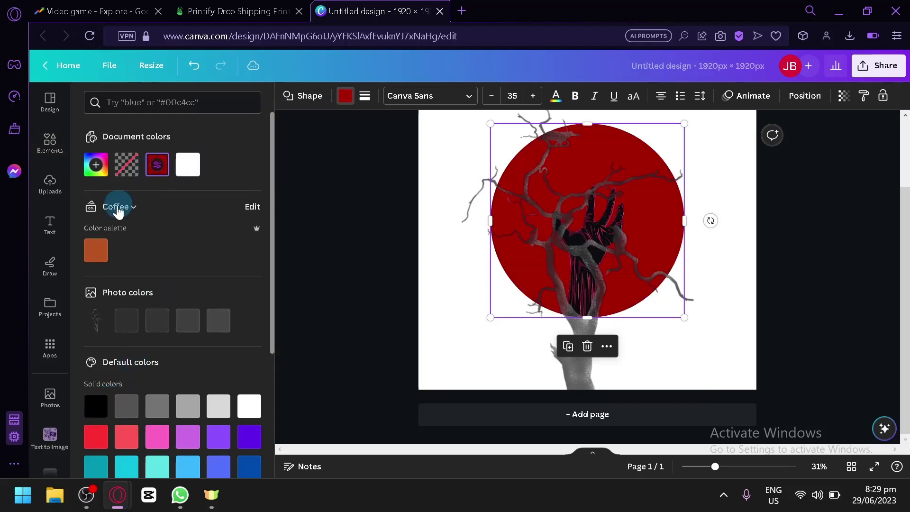
Give the circle a custom near-black solid fill colour.
click(96, 166)
click(246, 259)
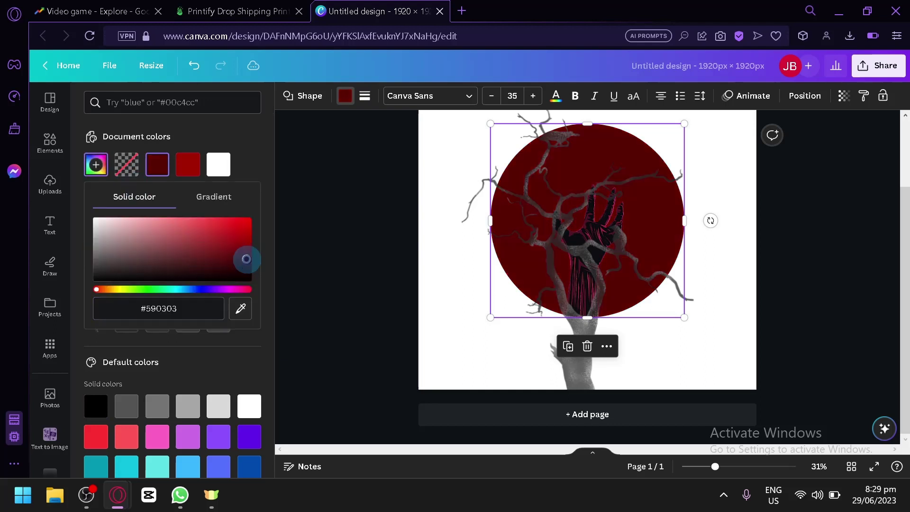
drag(241, 259, 176, 278)
click(343, 223)
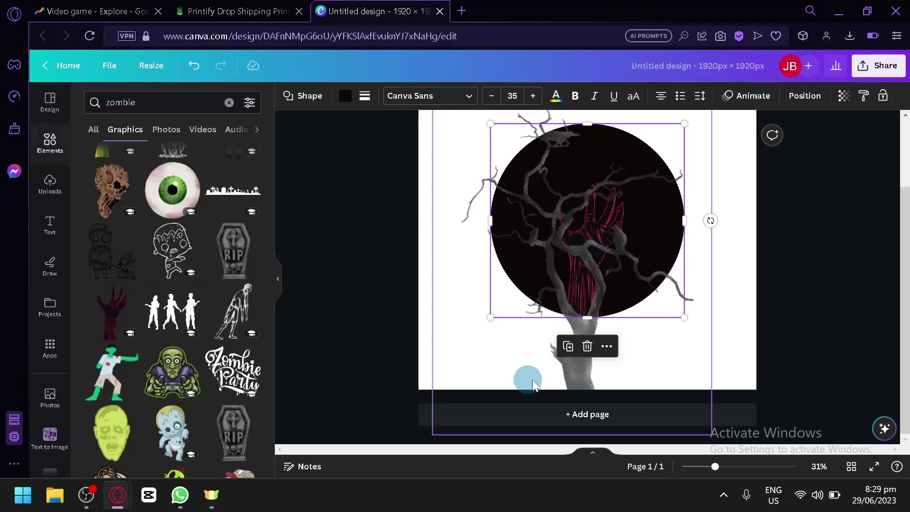
Set the tree's transparency value back to 100.
click(572, 372)
click(538, 96)
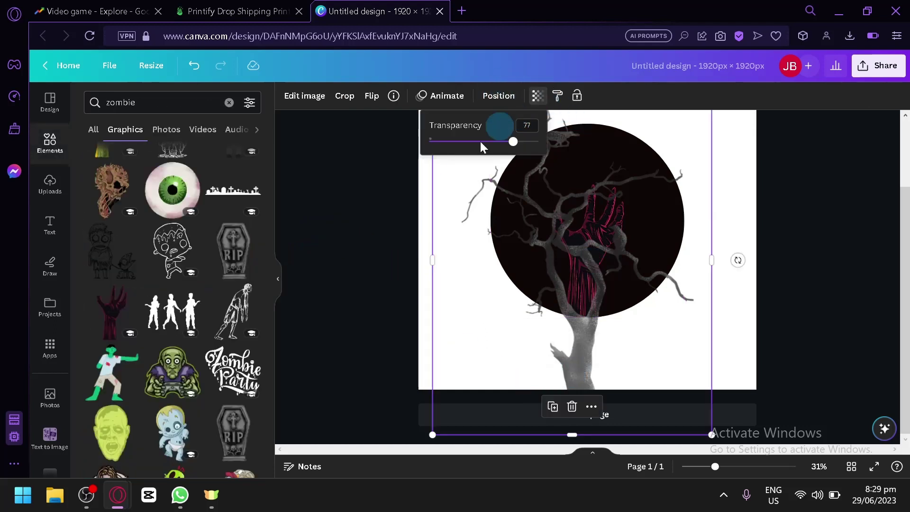
drag(481, 146, 536, 144)
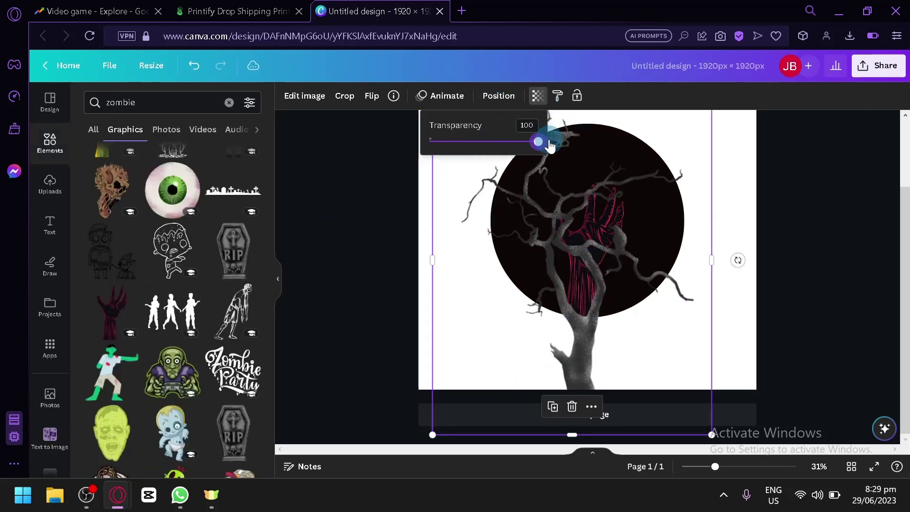
click(770, 199)
scroll(698, 230, up, 2)
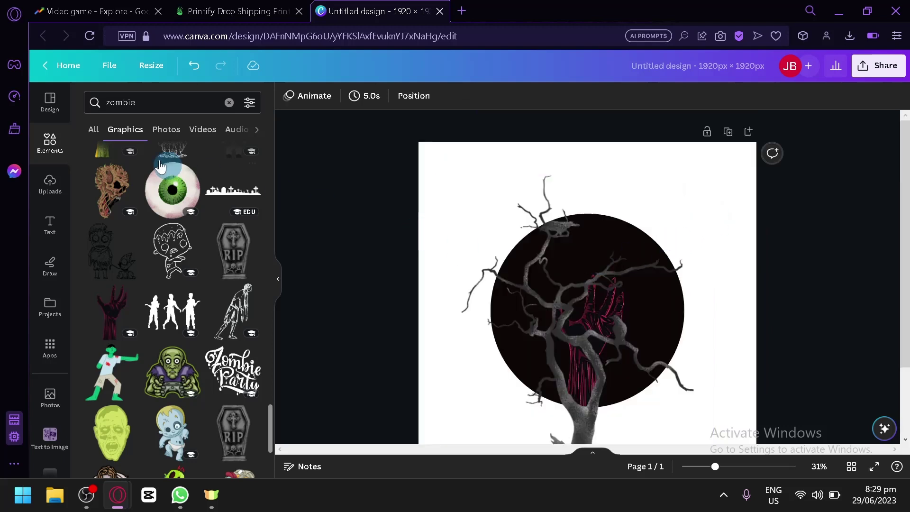
Search the graphics for "fungi" and place the line-art mushroom cluster on the left half of the circle.
click(187, 101)
click(229, 103)
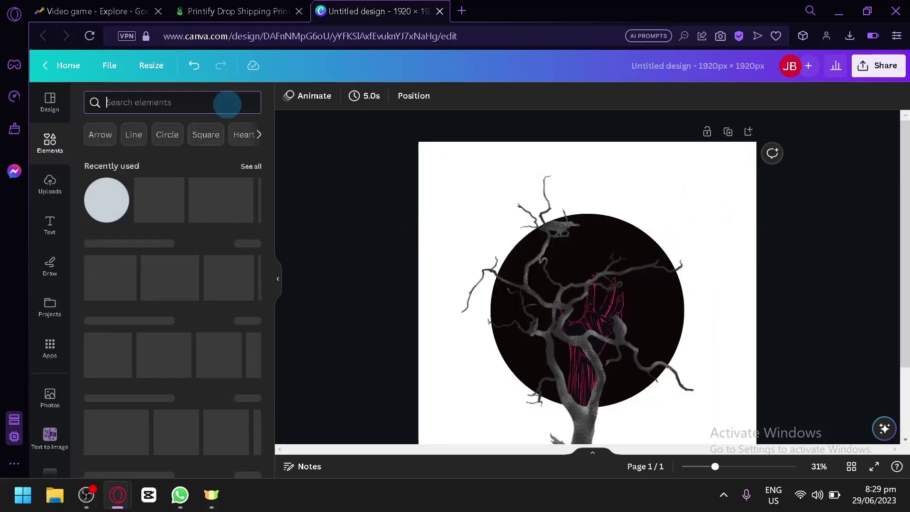
text(fungi)
key(Return)
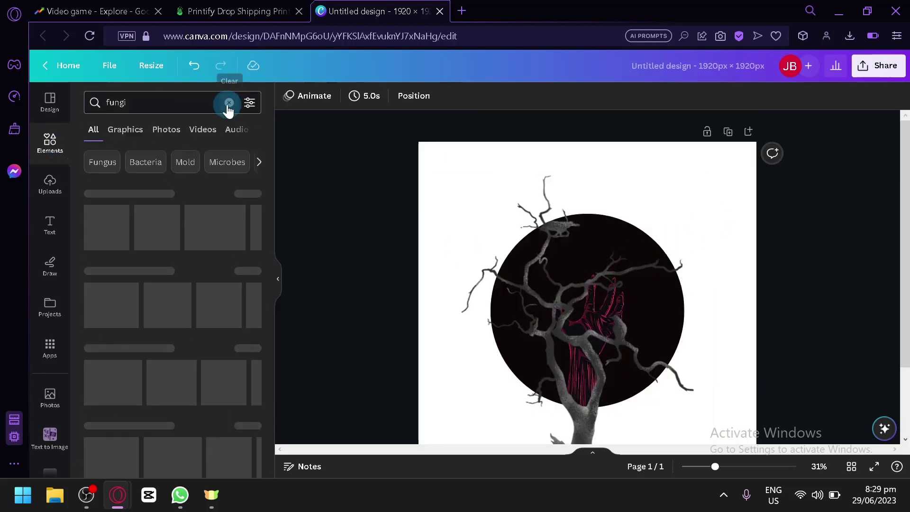
click(252, 196)
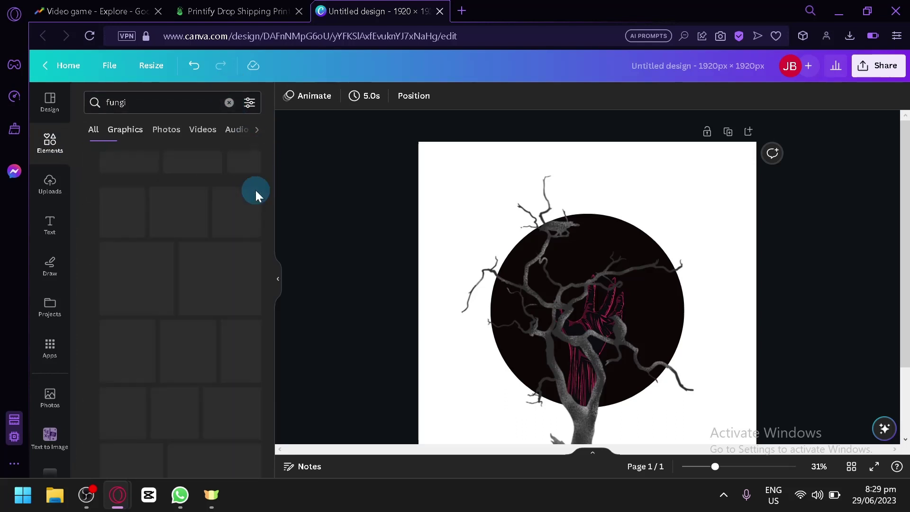
scroll(181, 299, down, 2)
scroll(181, 298, down, 3)
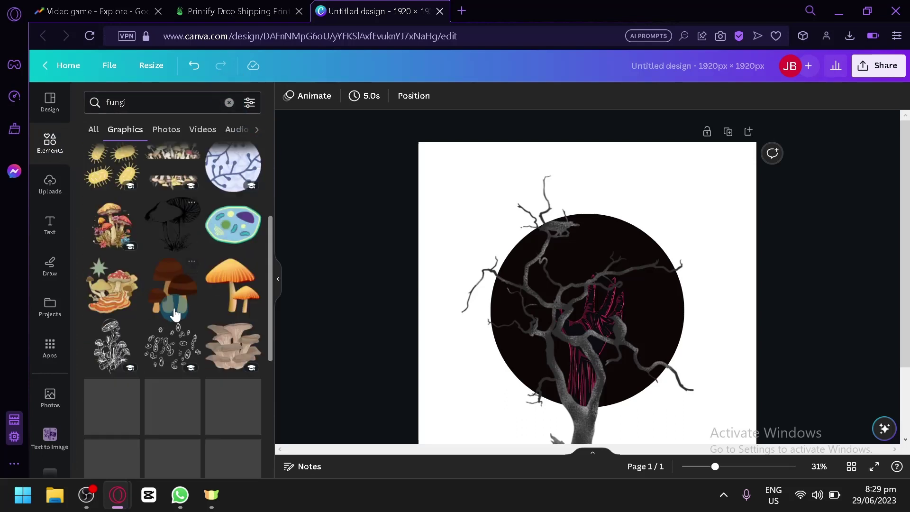
mouse_move(112, 346)
mouse_down()
mouse_move(514, 275)
mouse_move(505, 322)
mouse_move(524, 304)
mouse_up()
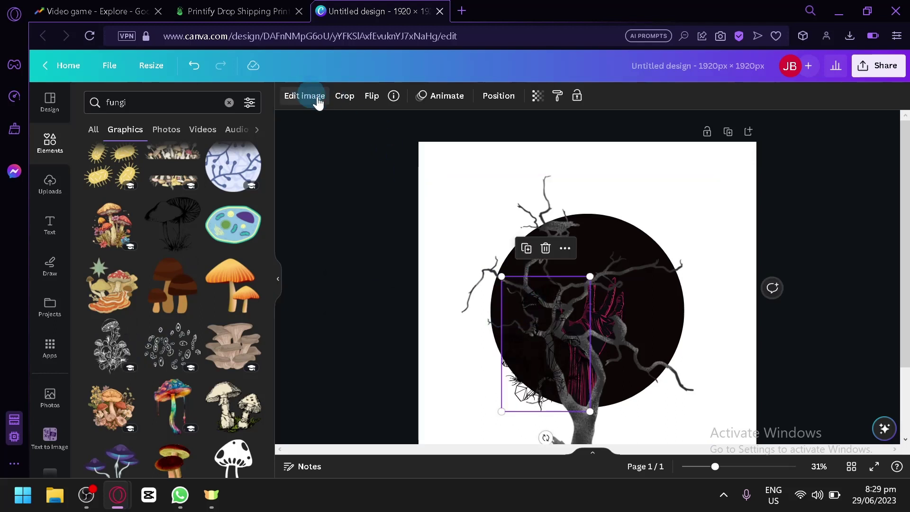
click(524, 332)
Recolour the mushroom cluster white, nudge it slightly up and right, and move its layer between the zombie hand and the circle.
click(288, 95)
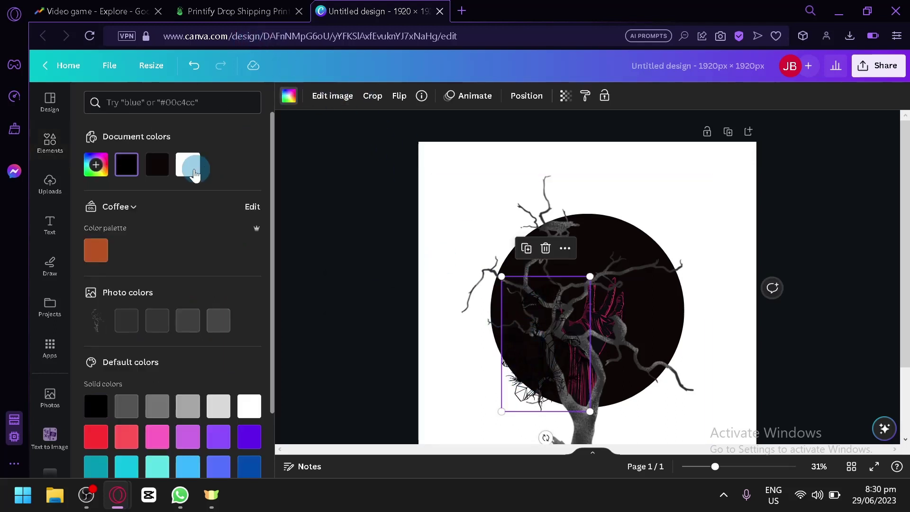
click(188, 170)
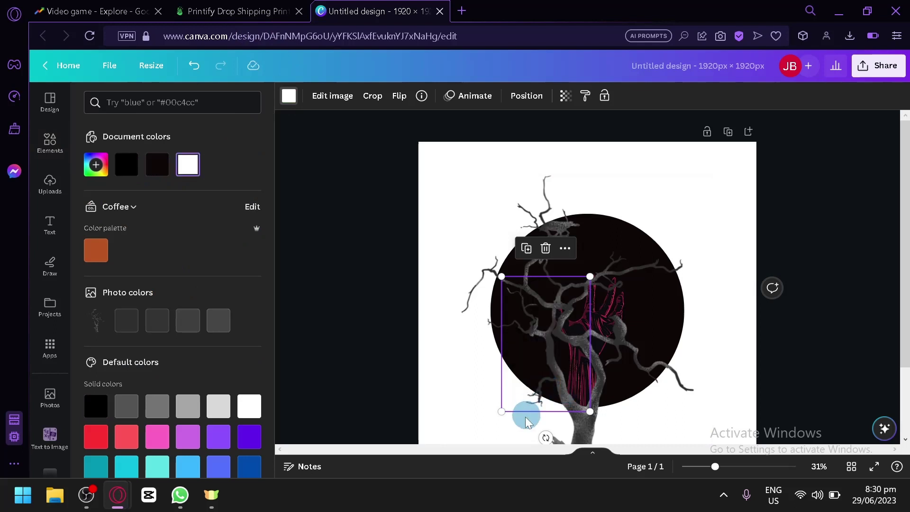
drag(538, 387, 546, 373)
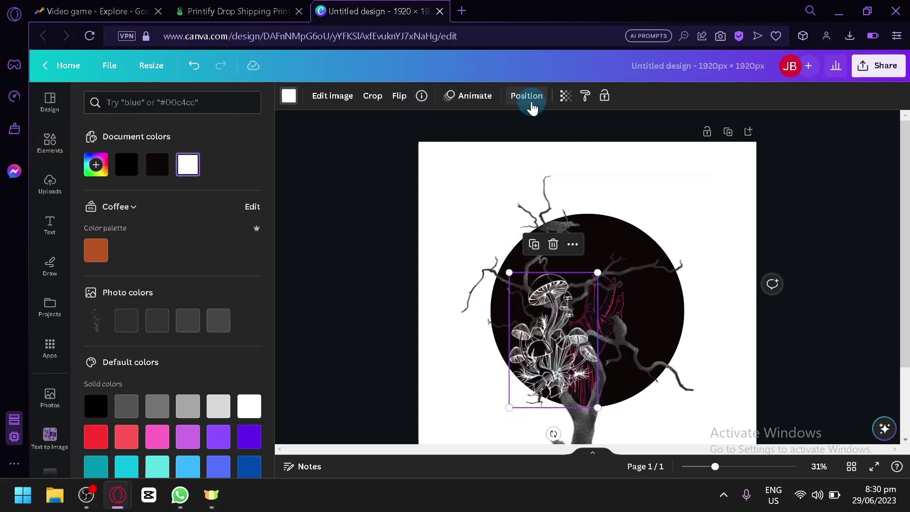
click(527, 96)
drag(169, 173, 172, 266)
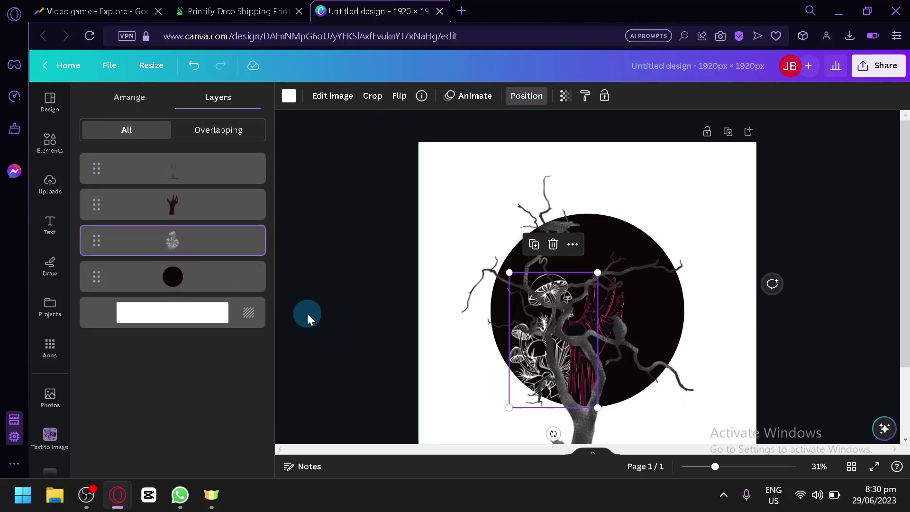
click(424, 341)
Duplicate the white mushroom cluster onto the right half of the circle and flip the copy horizontally.
click(536, 363)
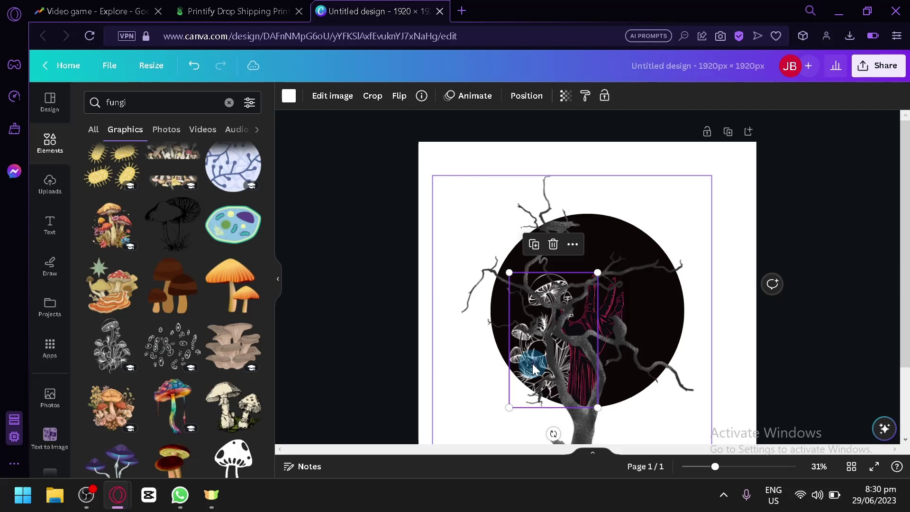
drag(534, 369, 594, 363)
click(400, 96)
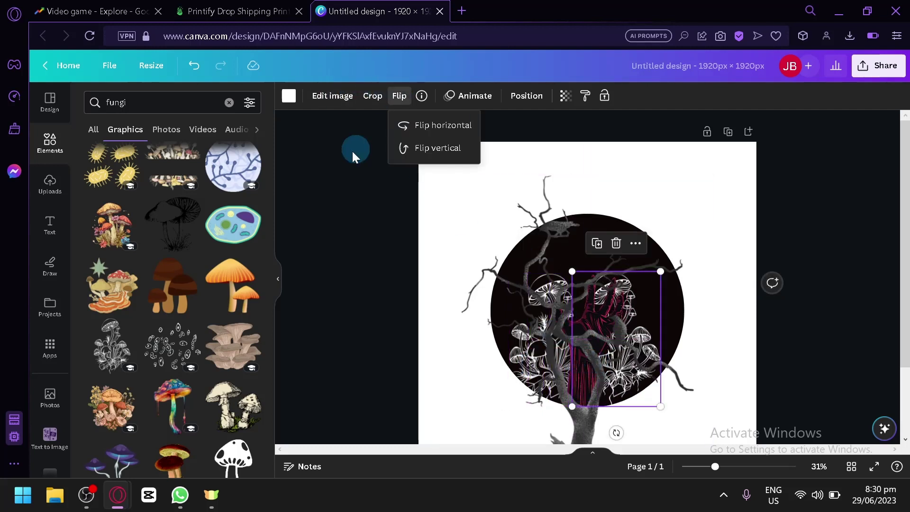
click(351, 263)
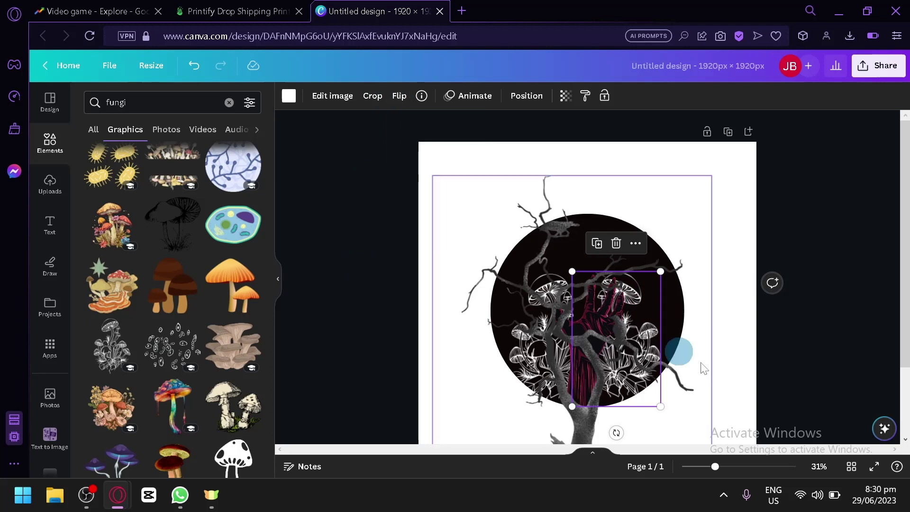
click(883, 350)
Delete the tree from the design.
scroll(591, 314, down, 2)
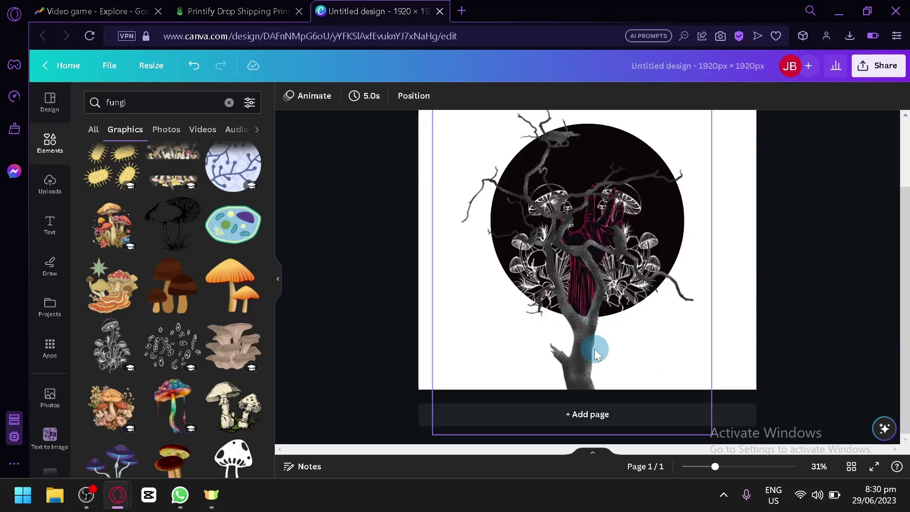
click(592, 353)
key(Delete)
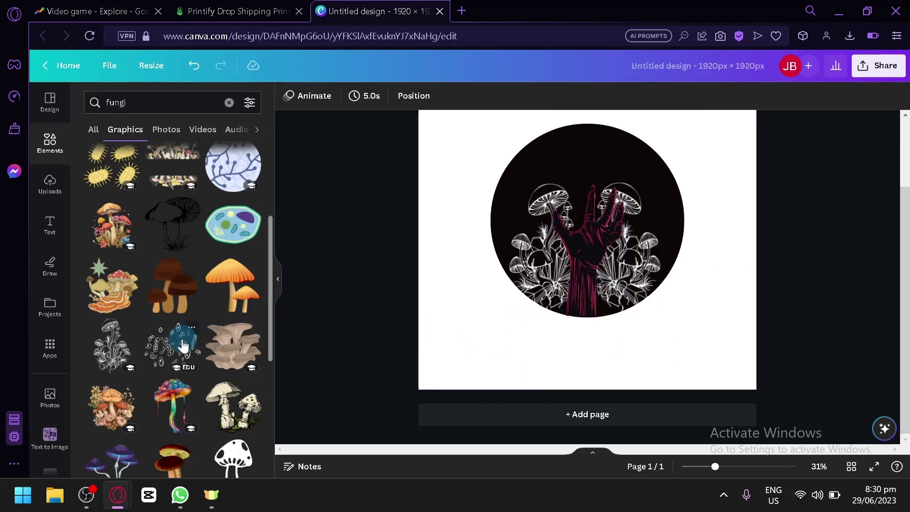
Add the tall outlined mushroom graphic from the fungi results and position it over the zombie hand in the circle's upper part.
scroll(177, 340, down, 2)
drag(233, 429, 606, 188)
drag(593, 144, 580, 157)
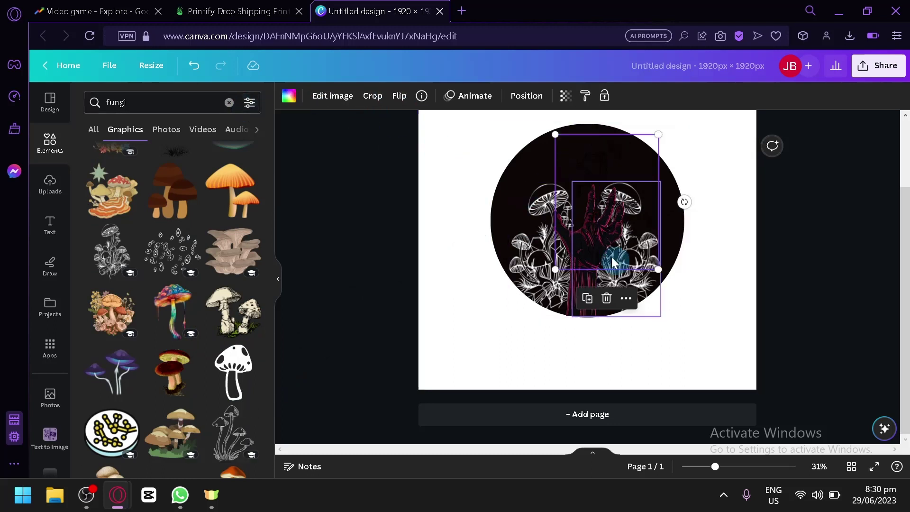
Recolour the tall mushroom graphic white and move its layer directly beneath the zombie hand.
click(290, 97)
click(188, 164)
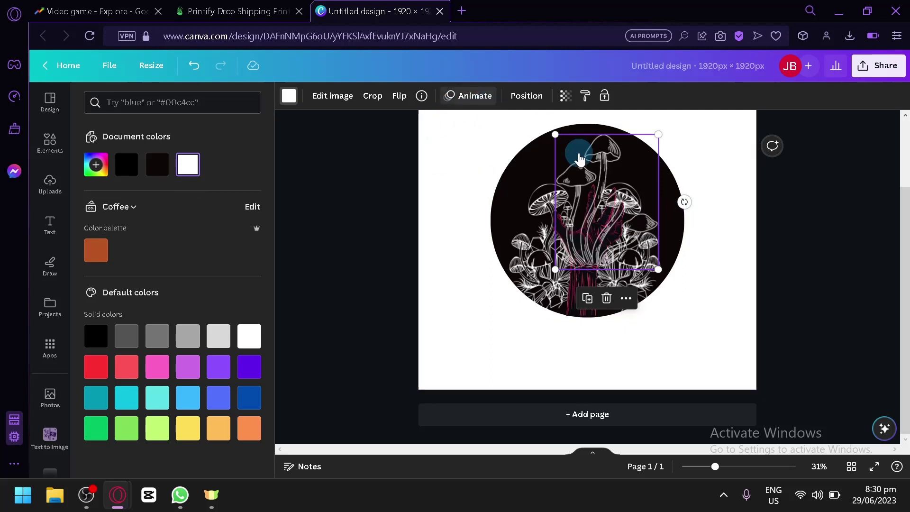
click(532, 98)
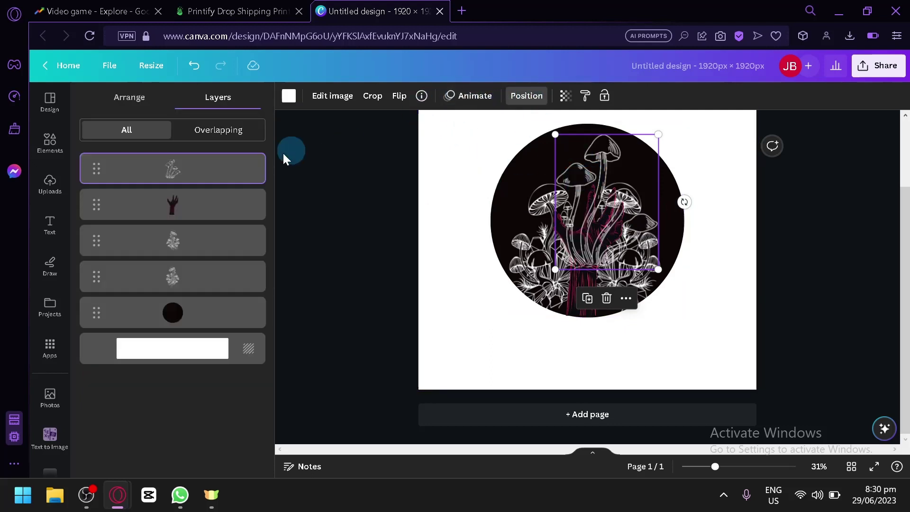
drag(189, 177, 199, 209)
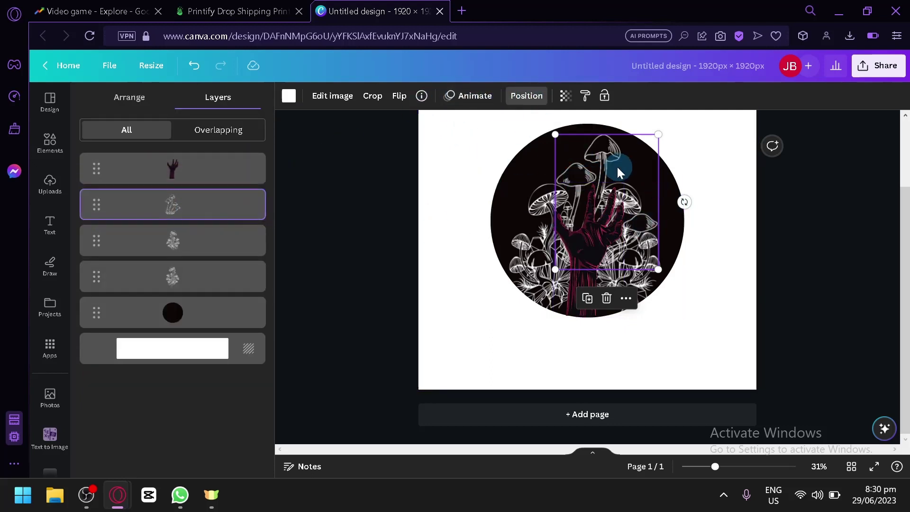
Shift the tall white mushroom graphic slightly to the right behind the zombie hand.
drag(620, 167, 629, 167)
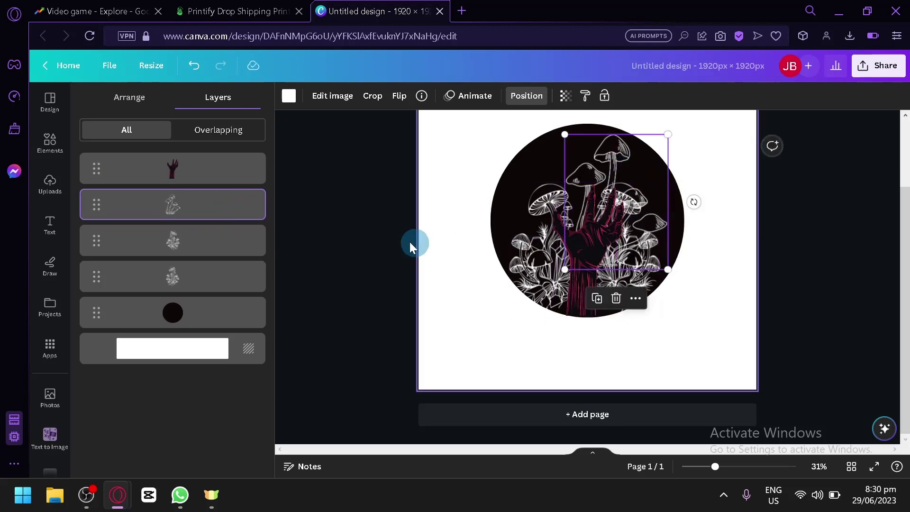
click(433, 193)
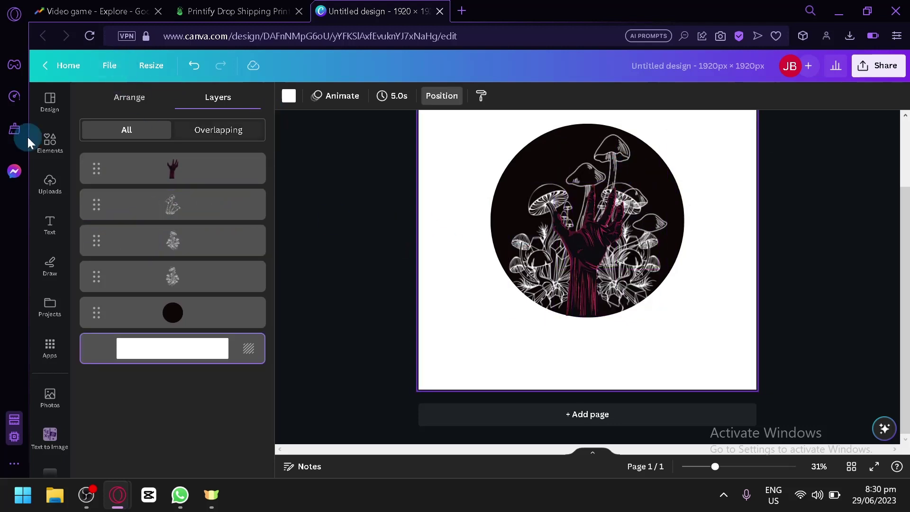
Find the bell-capped outlined mushroom among the fungi graphics and add it over the circle's left half.
click(48, 148)
click(164, 107)
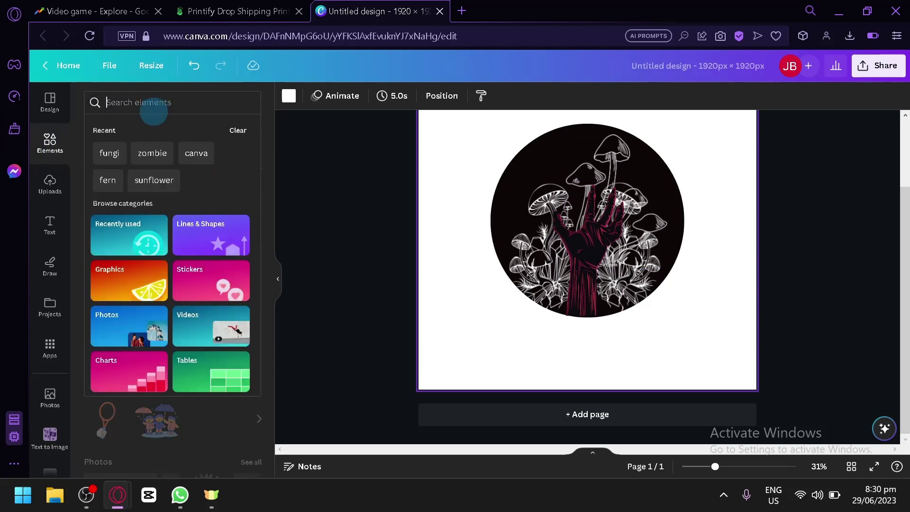
click(107, 154)
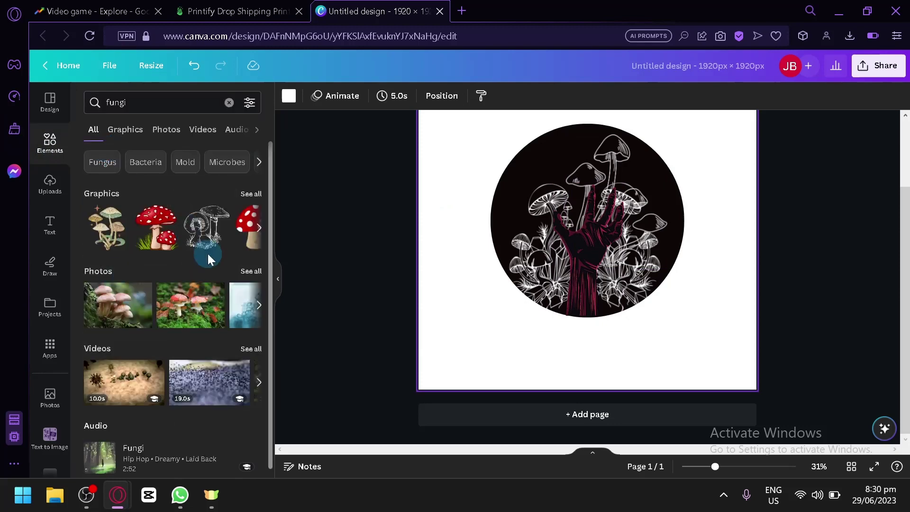
click(247, 195)
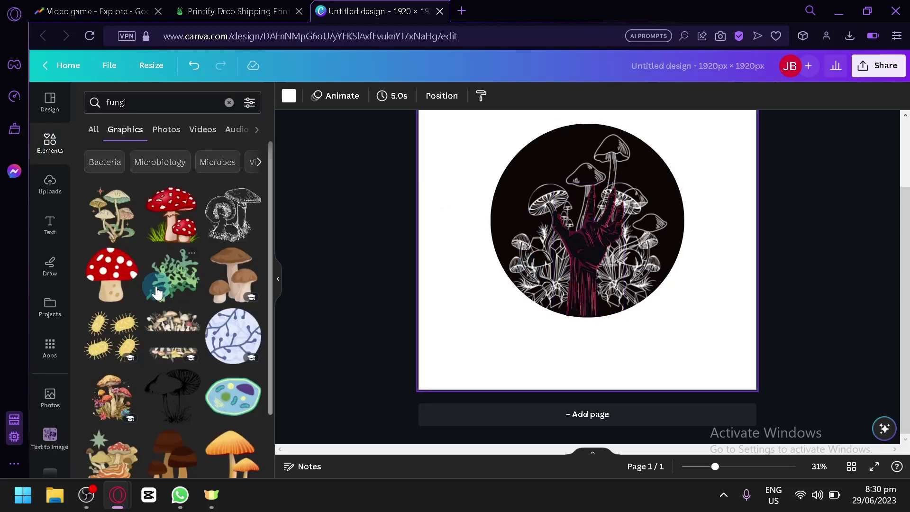
scroll(156, 293, down, 3)
scroll(162, 293, down, 5)
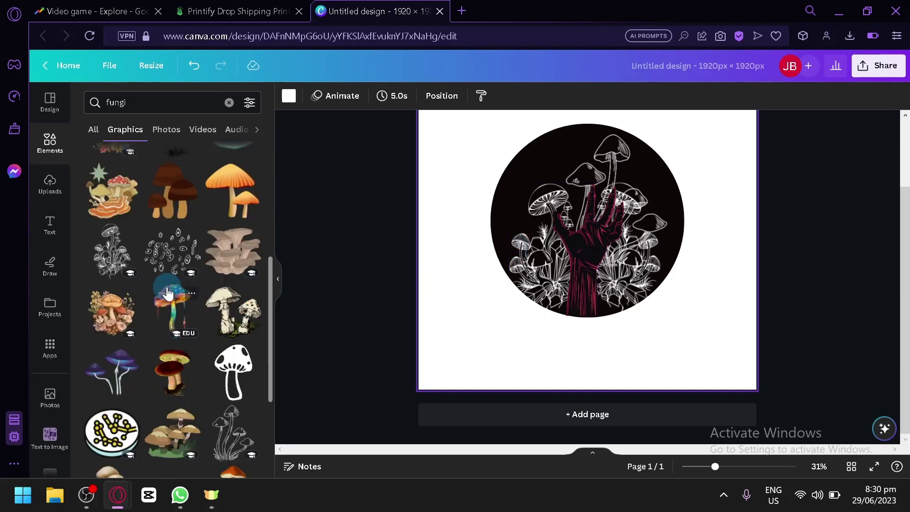
scroll(167, 294, down, 2)
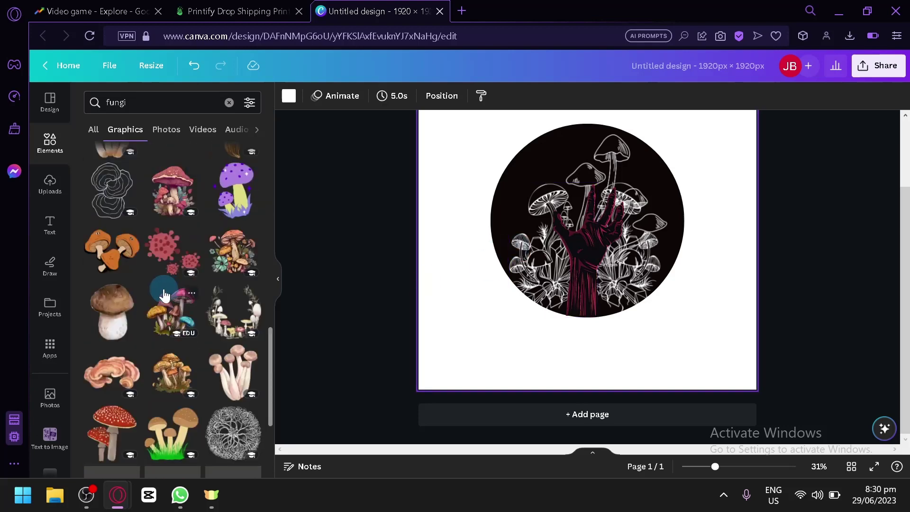
scroll(171, 308, down, 4)
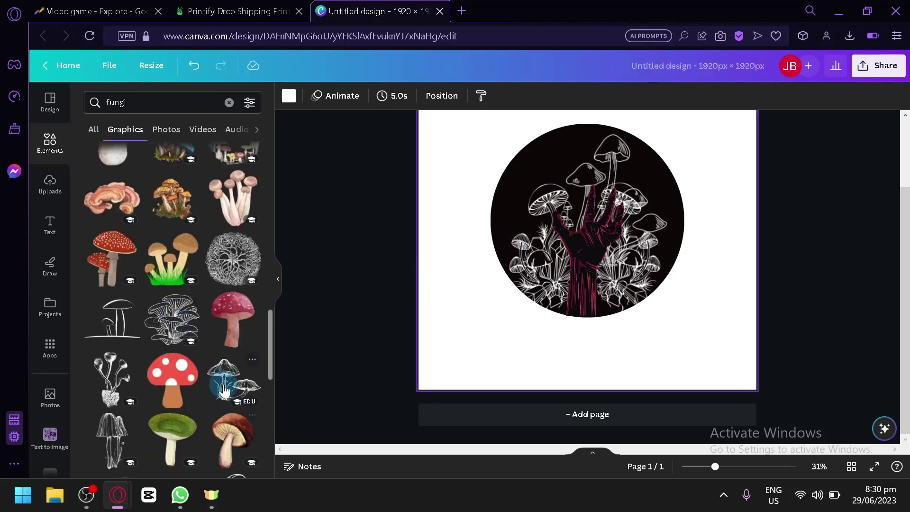
drag(112, 432, 555, 168)
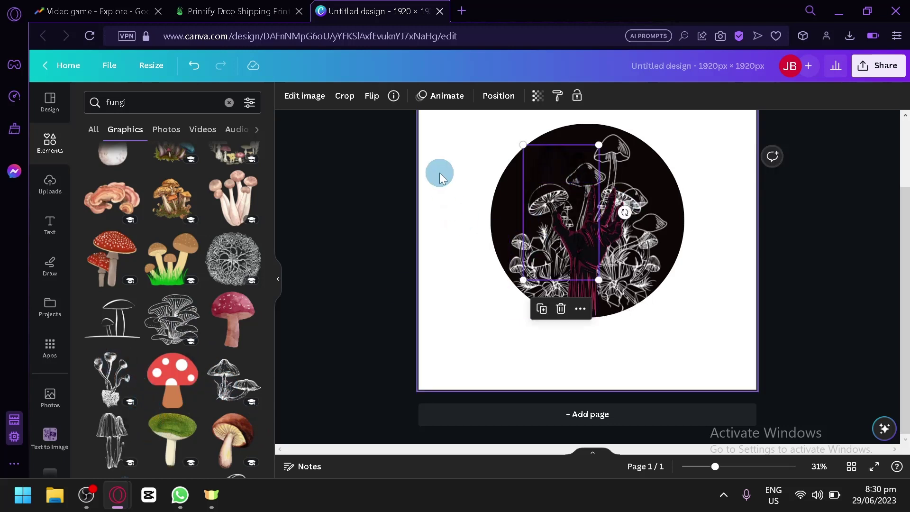
Recolour the bell-capped mushroom white and move its layer directly above the black circle, beneath the other mushroom graphics.
click(289, 98)
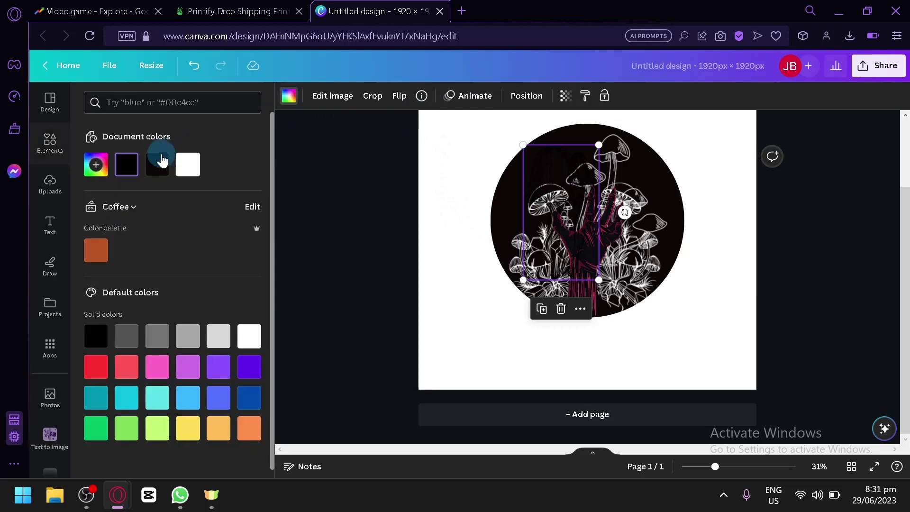
click(187, 166)
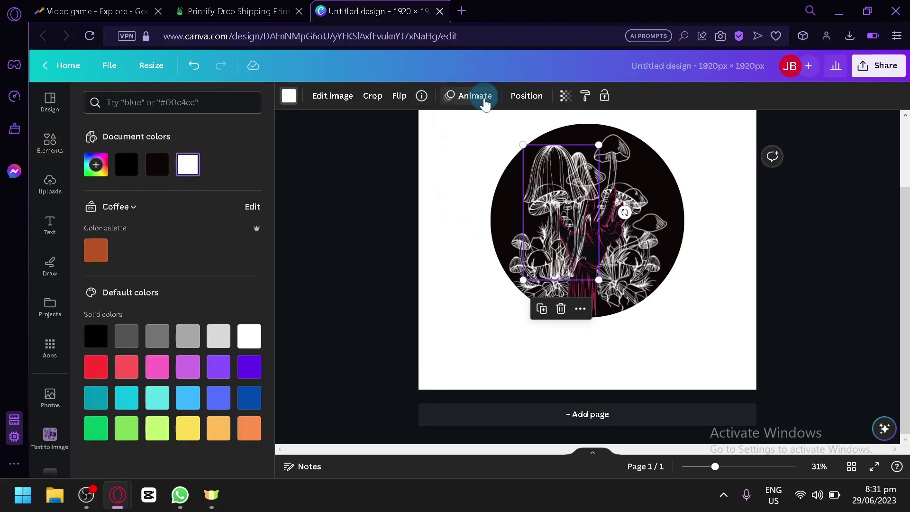
click(526, 95)
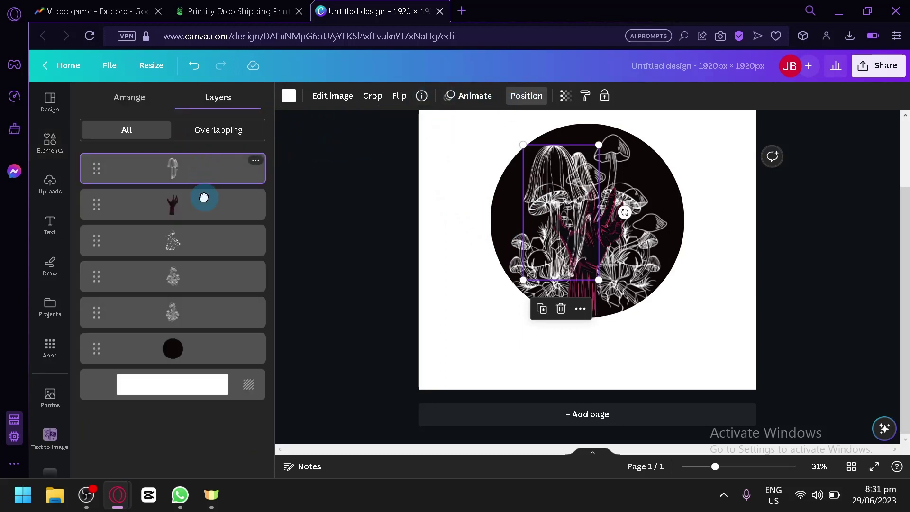
drag(204, 198, 226, 313)
Shift the bell-capped mushroom slightly down and left so it fills the circle's upper-left area.
mouse_move(553, 167)
mouse_down()
mouse_move(551, 157)
mouse_move(527, 173)
mouse_move(551, 177)
mouse_up()
click(754, 278)
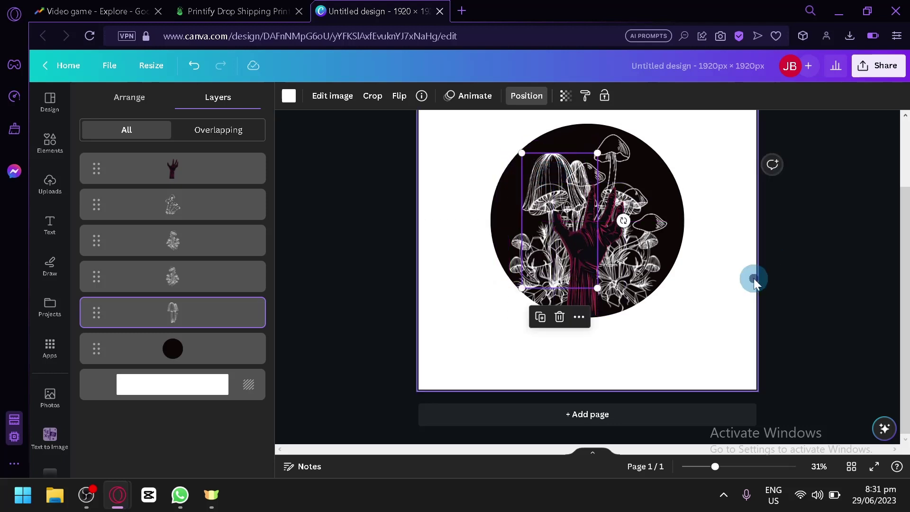
click(703, 345)
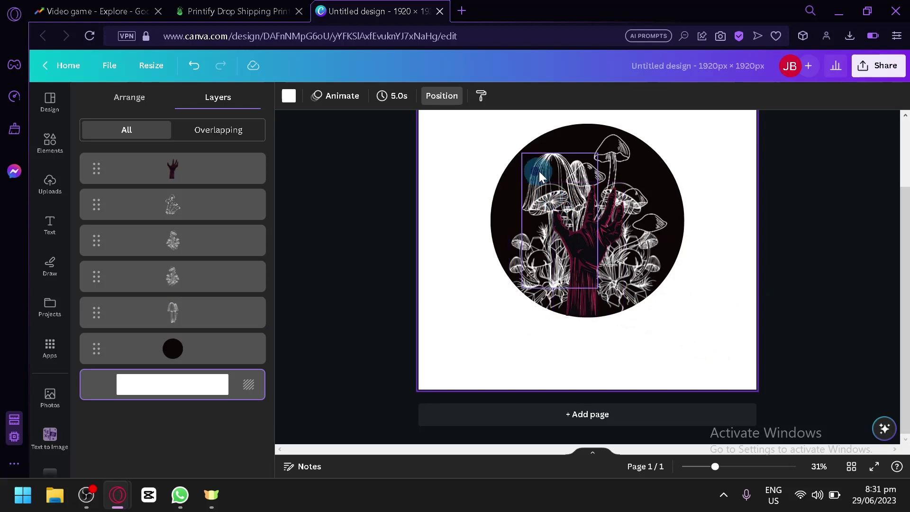
drag(536, 172, 528, 171)
click(742, 291)
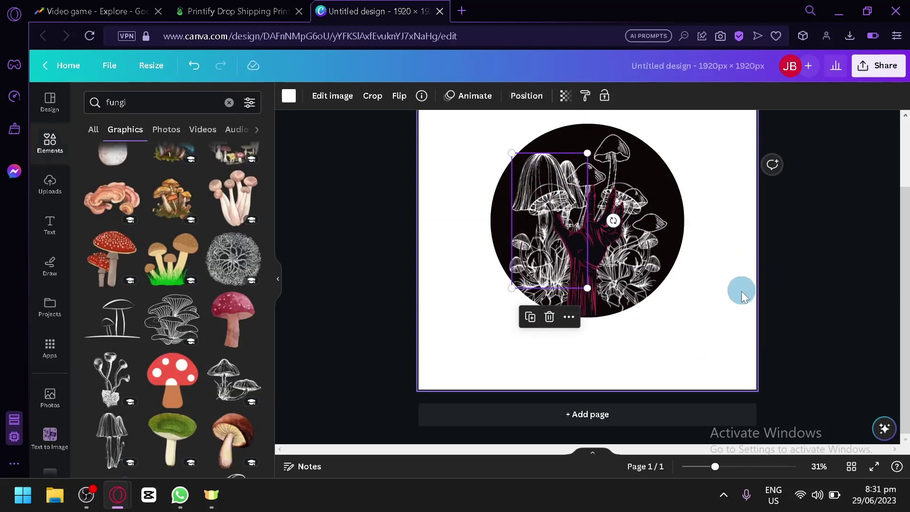
scroll(730, 297, up, 2)
scroll(730, 296, down, 2)
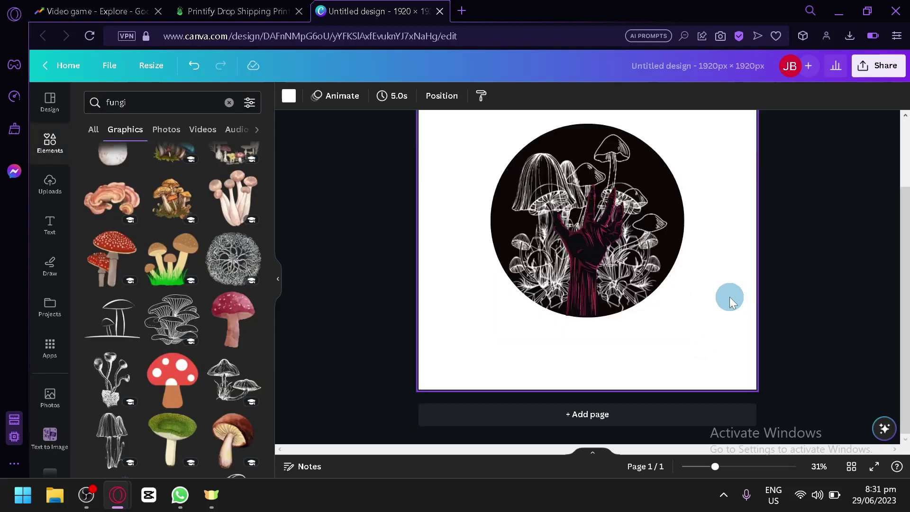
scroll(730, 297, up, 2)
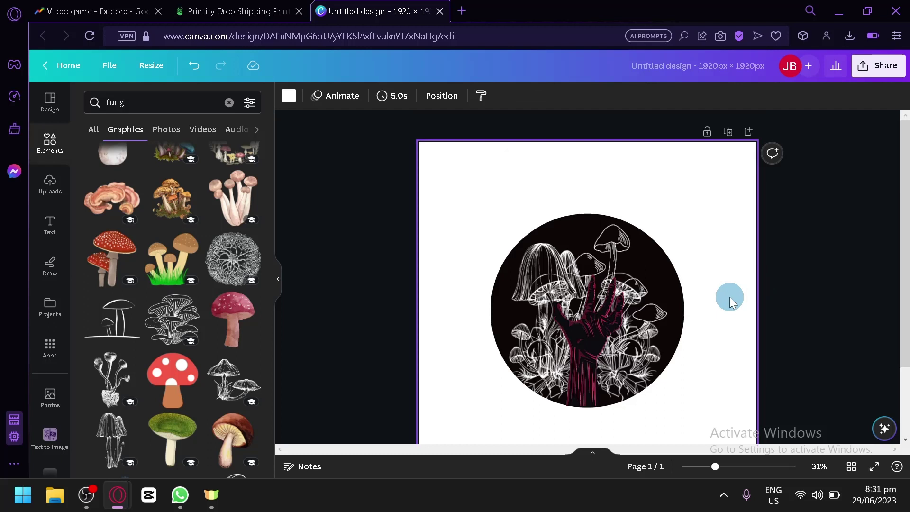
Duplicate the black circle with a slight offset and recolour the copy dark red (#920000).
click(676, 288)
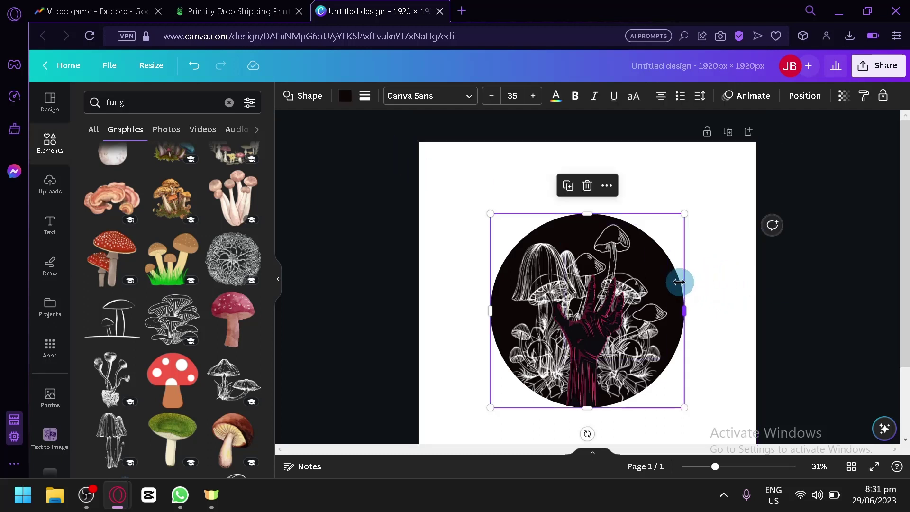
drag(688, 274, 698, 279)
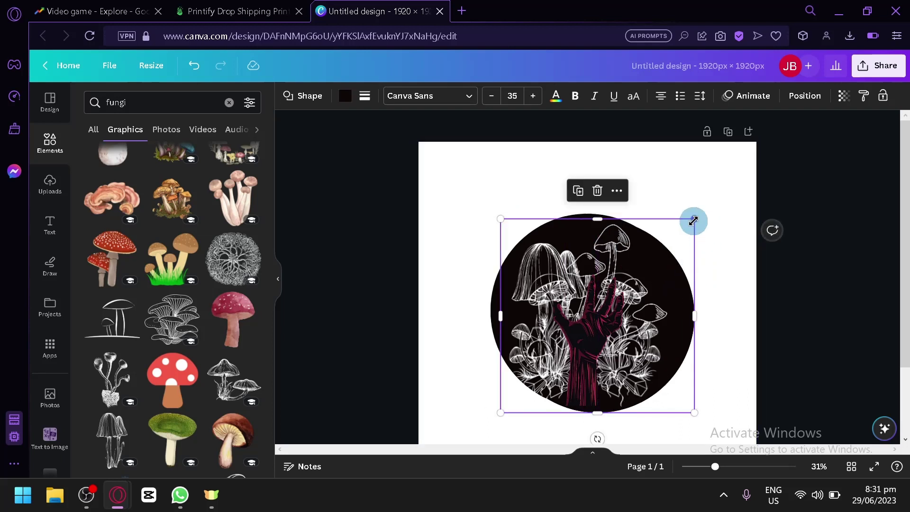
click(350, 96)
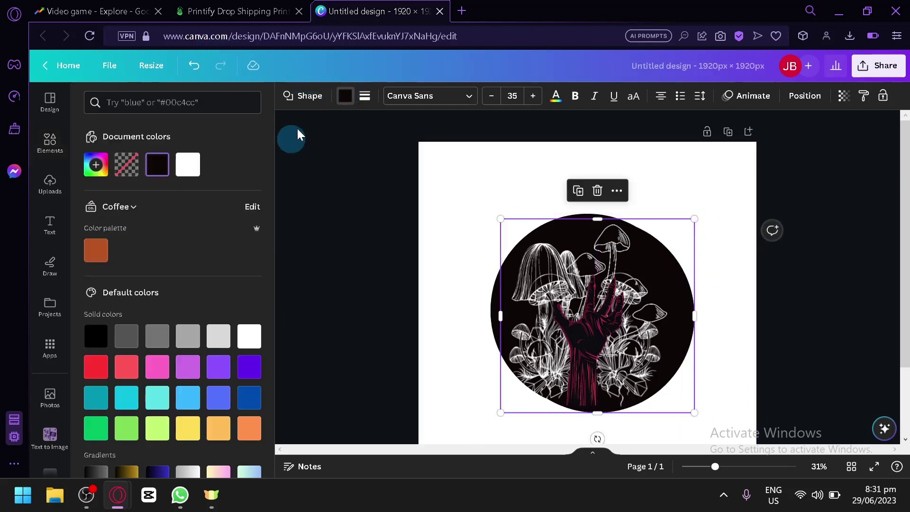
click(96, 370)
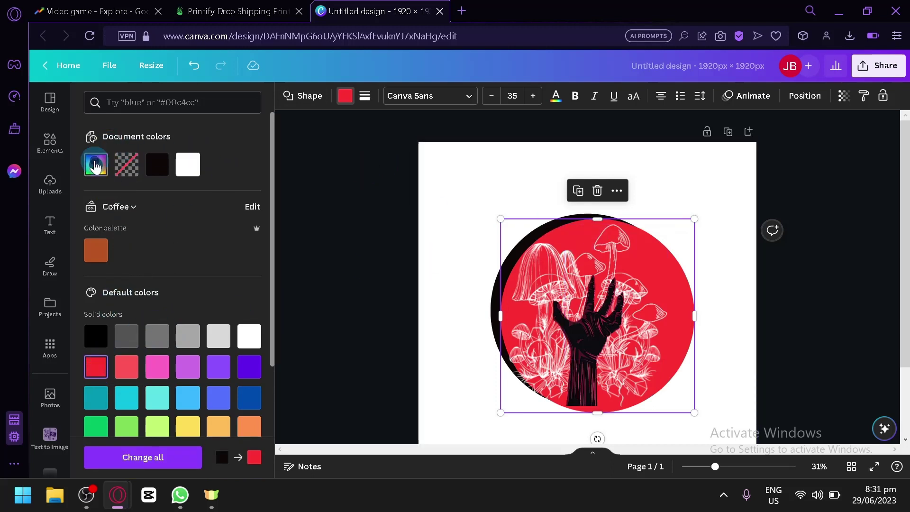
click(96, 164)
drag(221, 229, 260, 245)
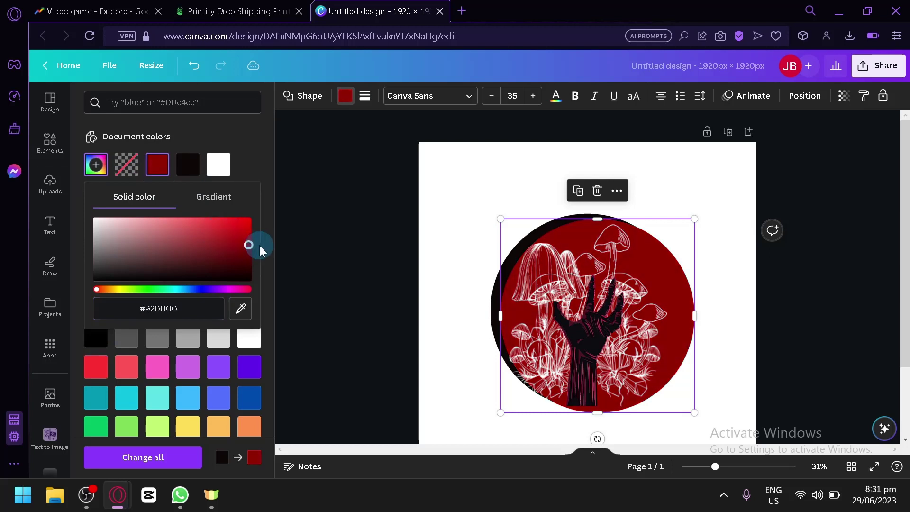
Enlarge the red circle slightly, centre it on the black circle and move its layer beneath it to form a thin border.
drag(671, 244, 670, 242)
drag(687, 413, 671, 392)
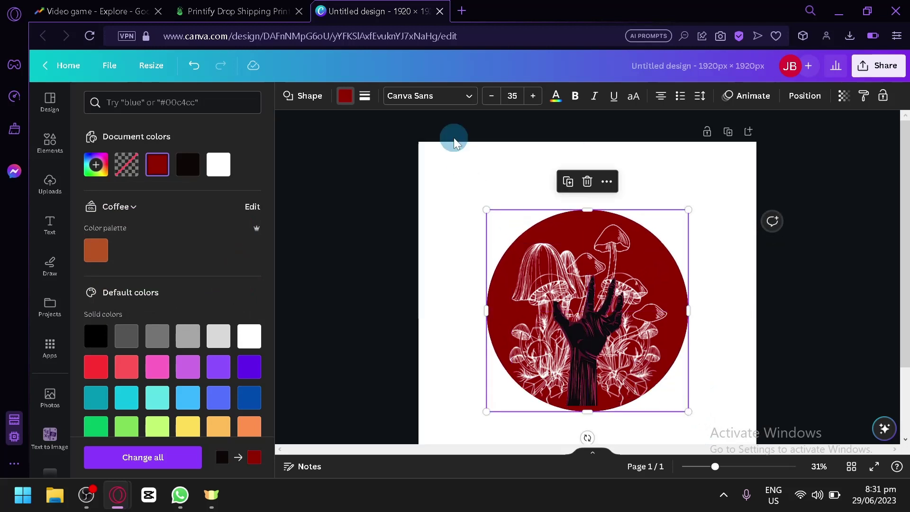
click(802, 97)
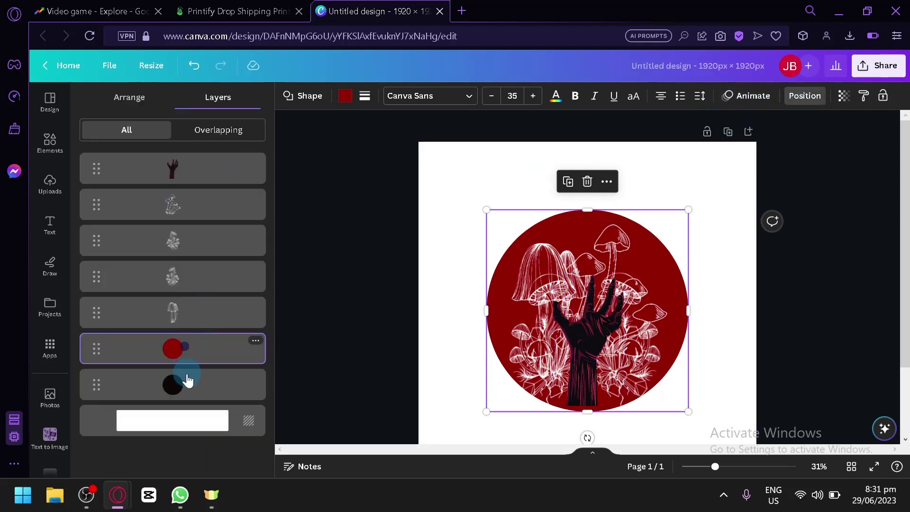
drag(189, 381, 181, 394)
click(414, 283)
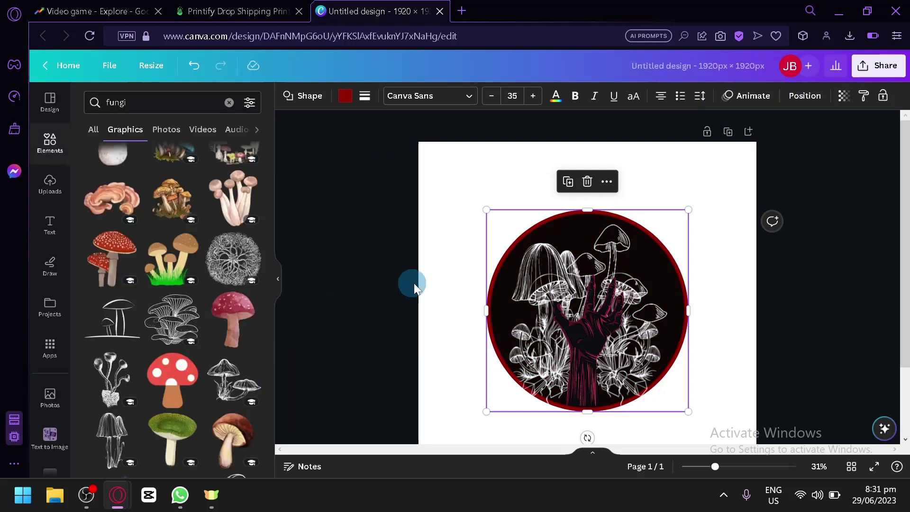
click(428, 278)
Download the design as a PNG at size 1 with a transparent background.
scroll(428, 277, down, 2)
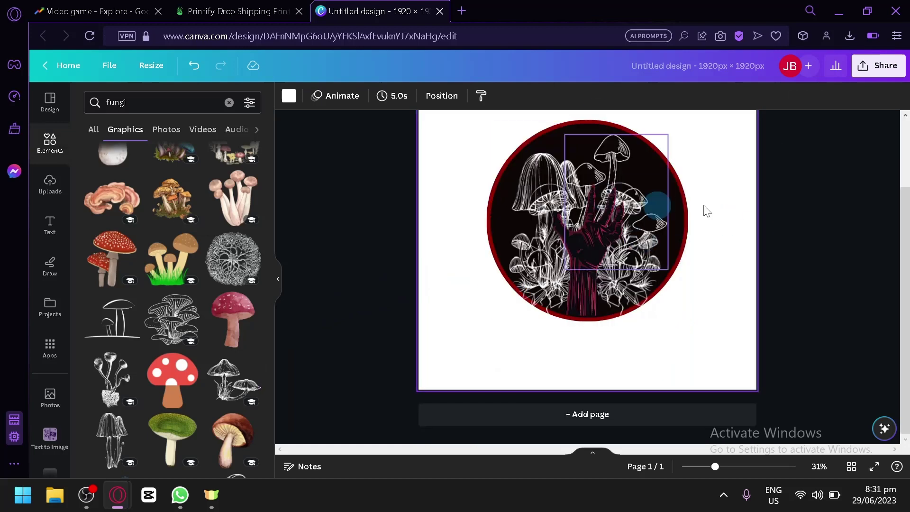
scroll(707, 212, up, 2)
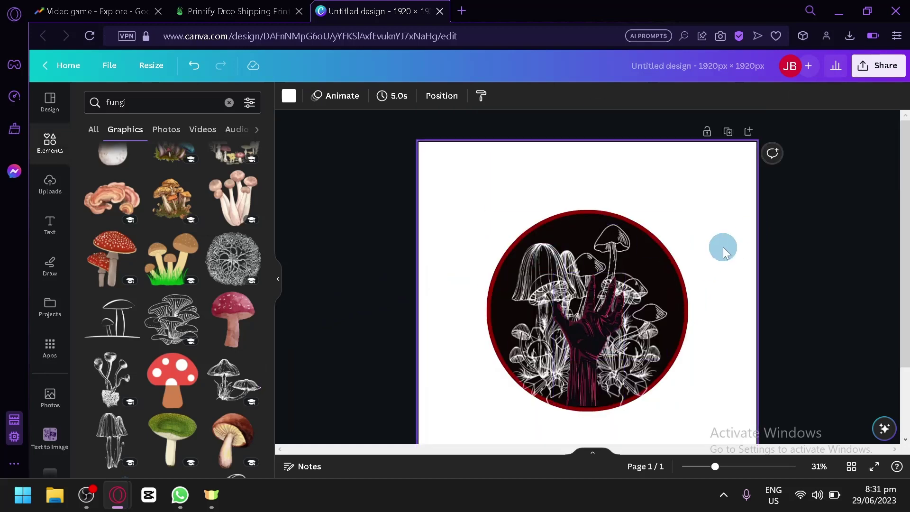
scroll(739, 148, down, 3)
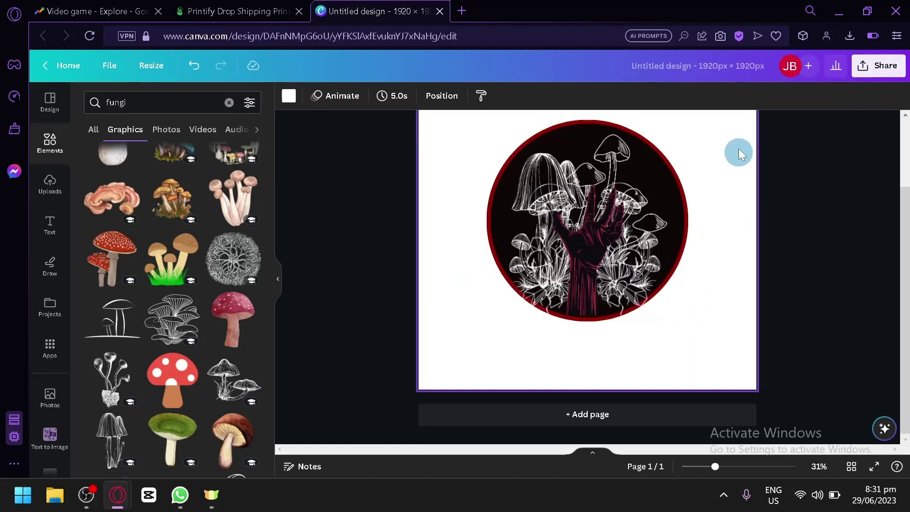
click(881, 75)
click(754, 355)
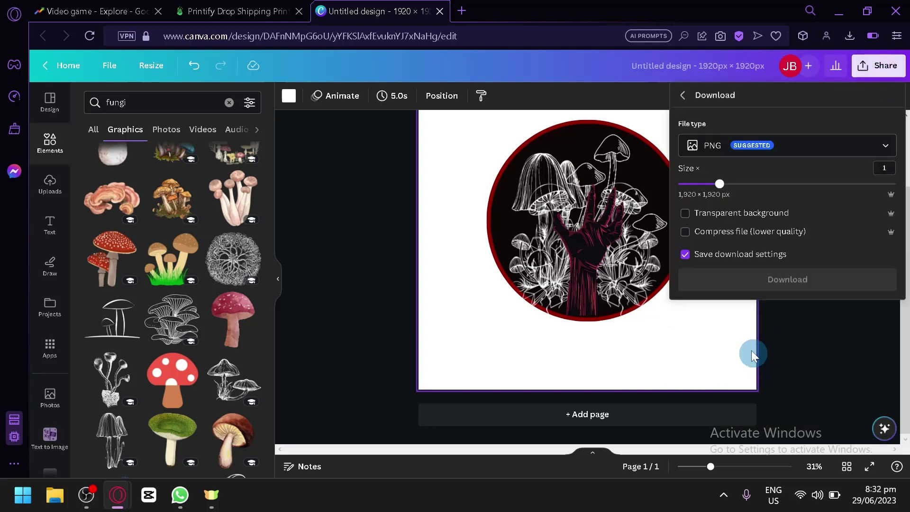
click(685, 213)
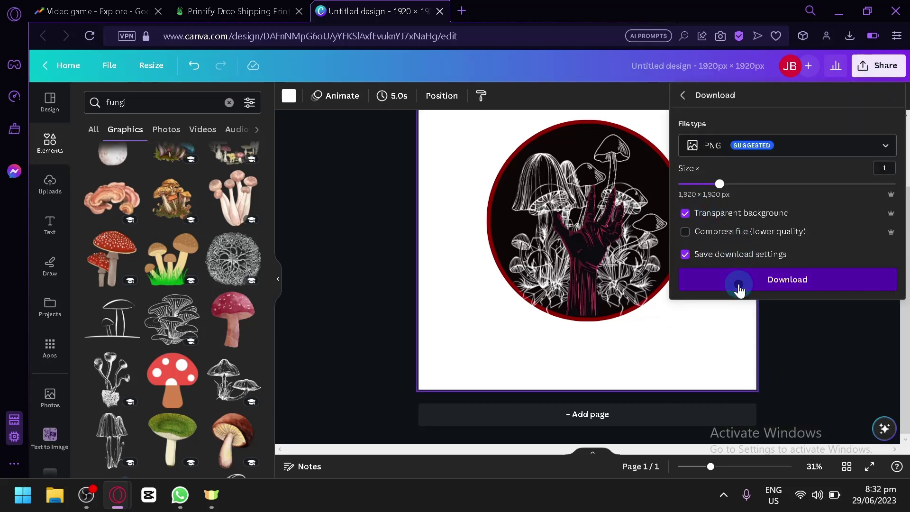
click(739, 281)
Switch to Printify, open the Bella+Canvas Unisex Jersey Short Sleeve Tee from men's T-shirts and go to its print providers.
click(239, 11)
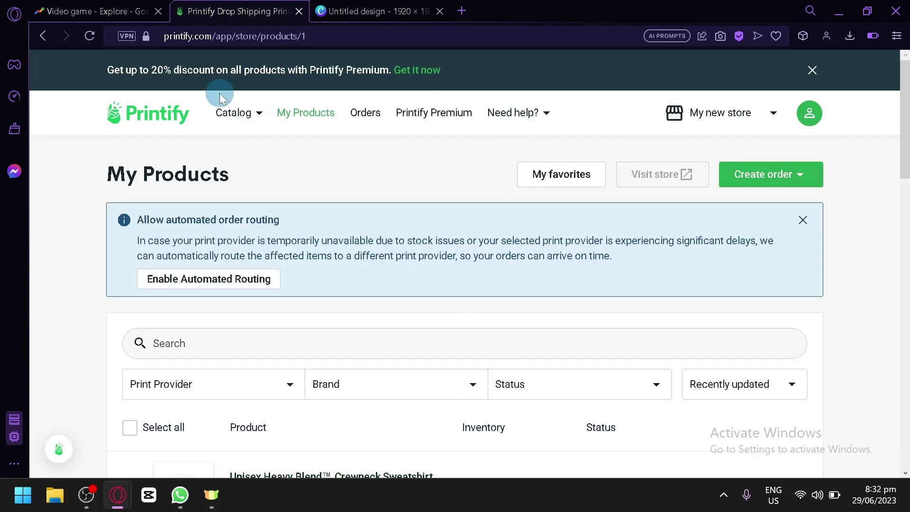
mouse_move(235, 119)
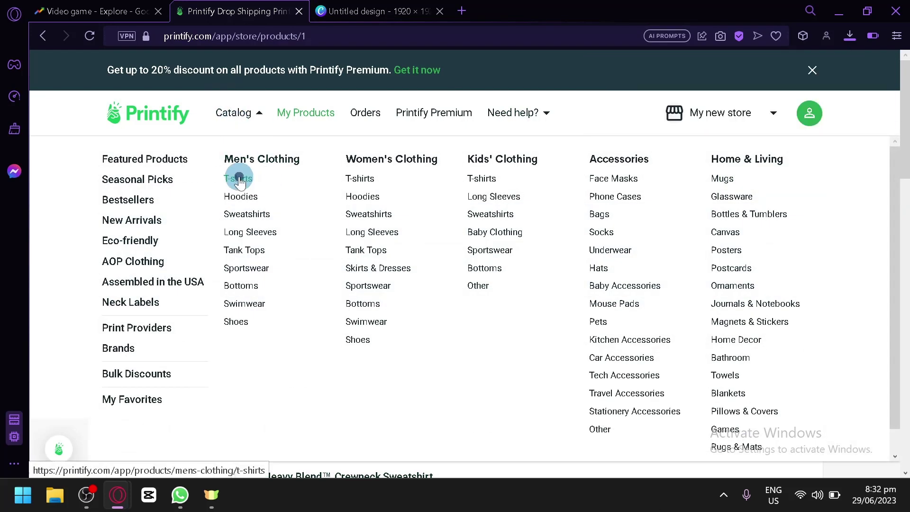
click(239, 179)
click(345, 380)
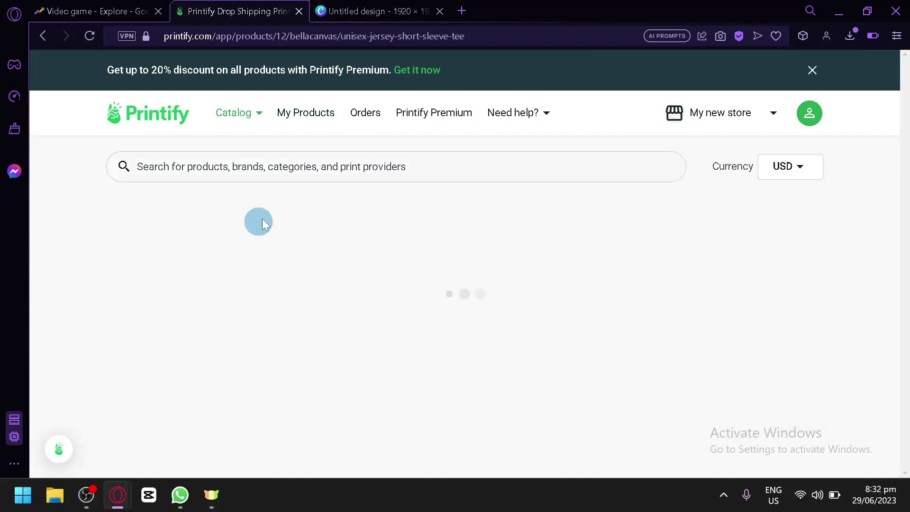
click(90, 495)
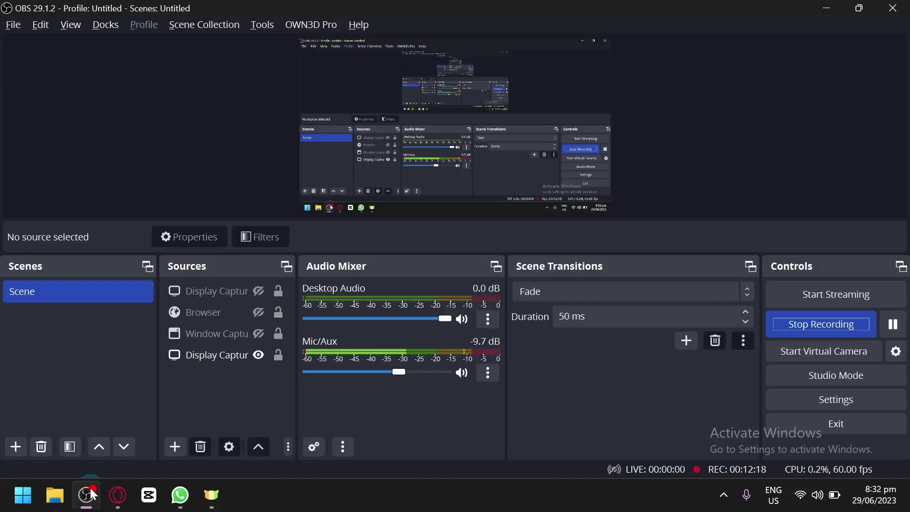
click(90, 494)
scroll(536, 274, down, 6)
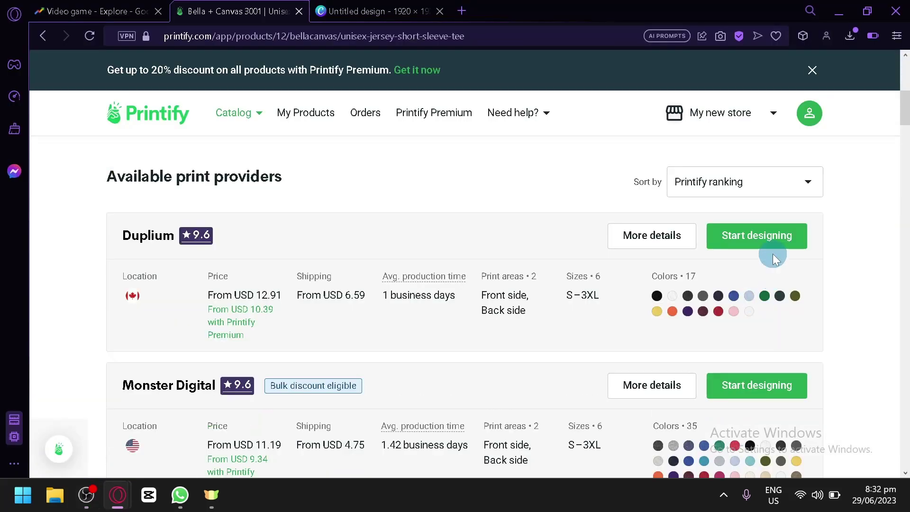
Start designing the tee with Duplium as print provider and place the downloaded Untitled design (6).png on its front side.
click(771, 241)
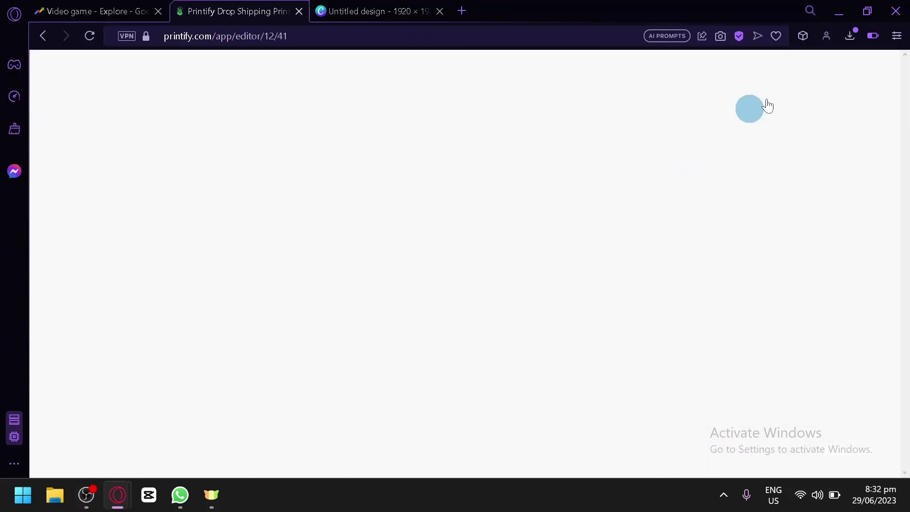
click(850, 36)
drag(727, 136, 260, 257)
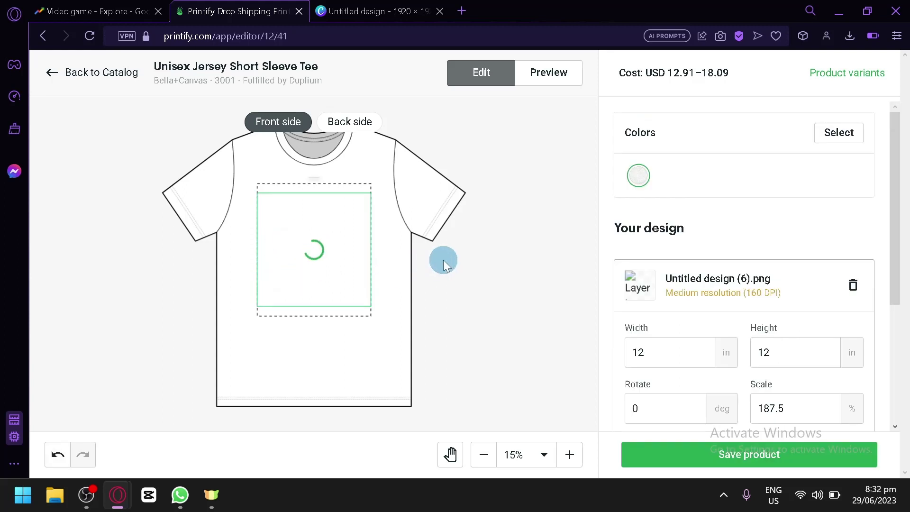
Preview the design on the tee in the Lifestyle mockup and review the related video game topics and queries in Google Trends.
click(550, 62)
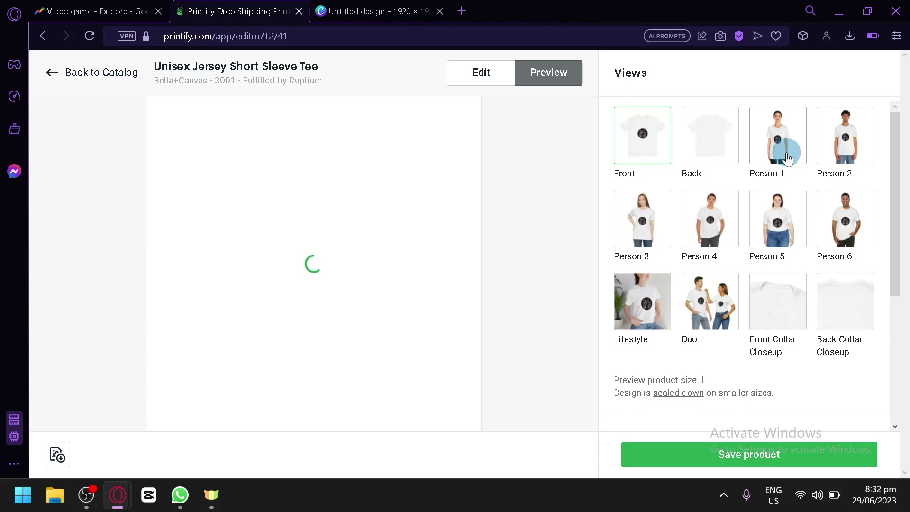
click(38, 10)
scroll(294, 384, down, 2)
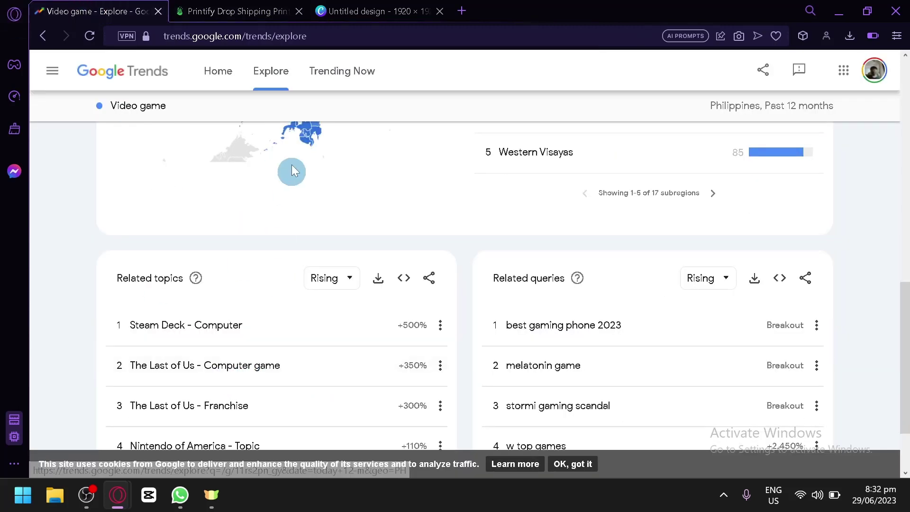
click(239, 10)
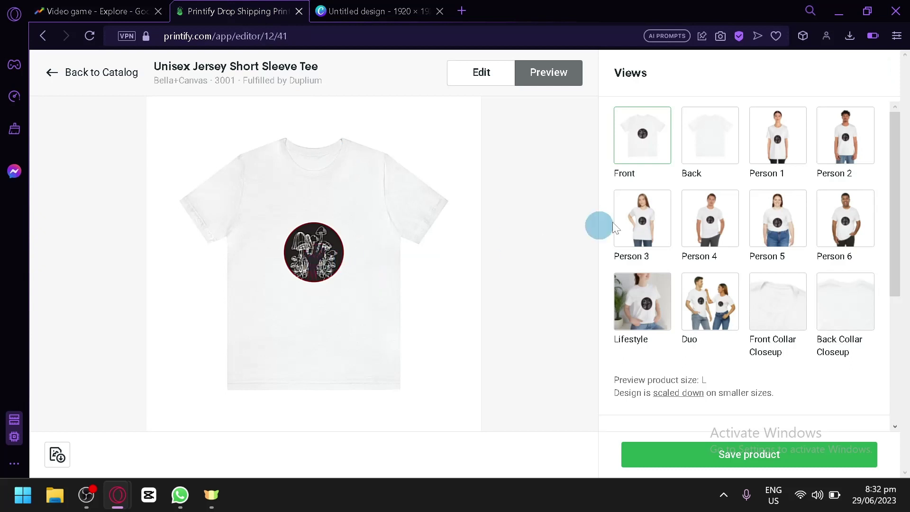
click(640, 306)
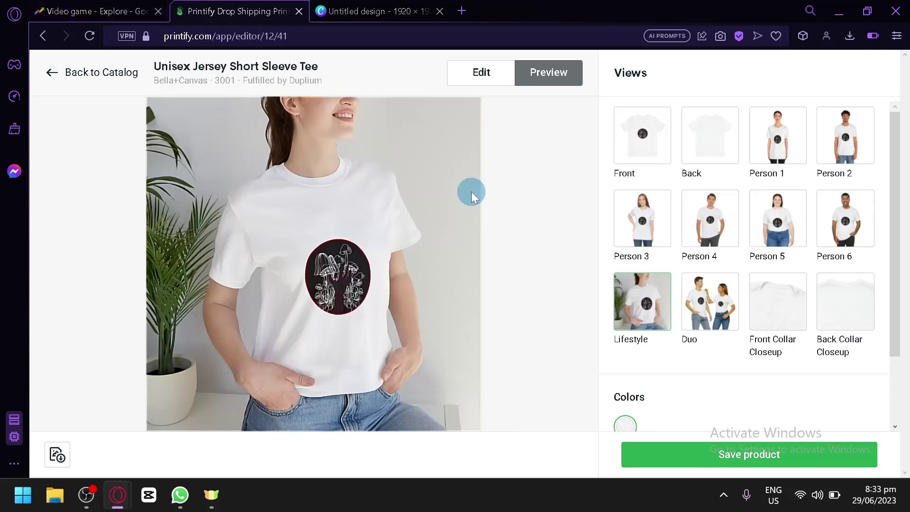
click(142, 9)
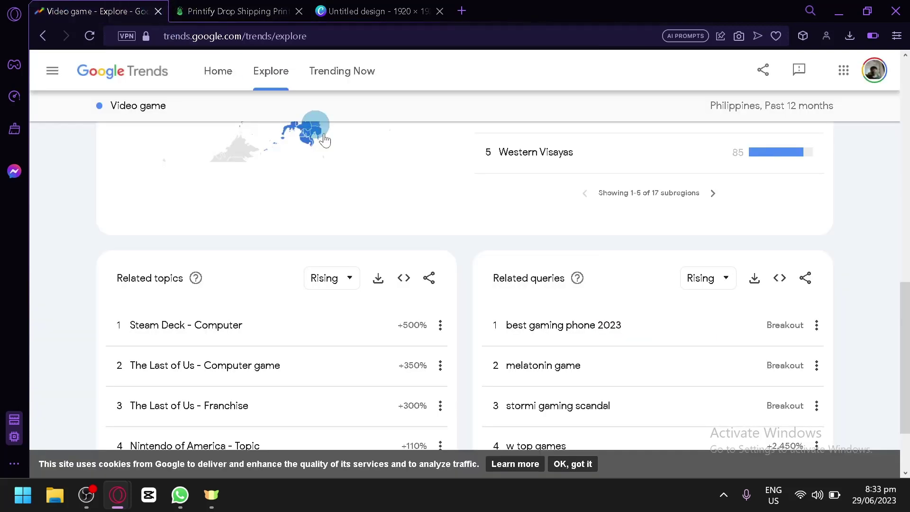
click(237, 10)
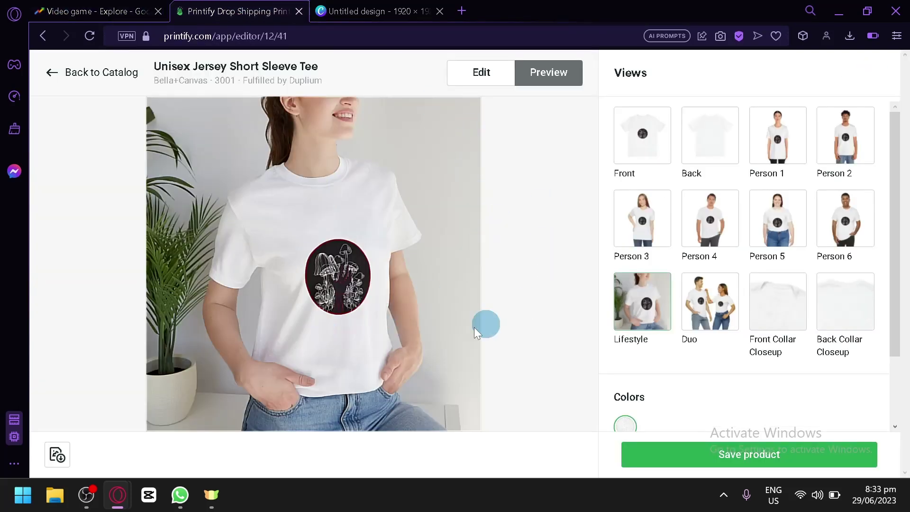